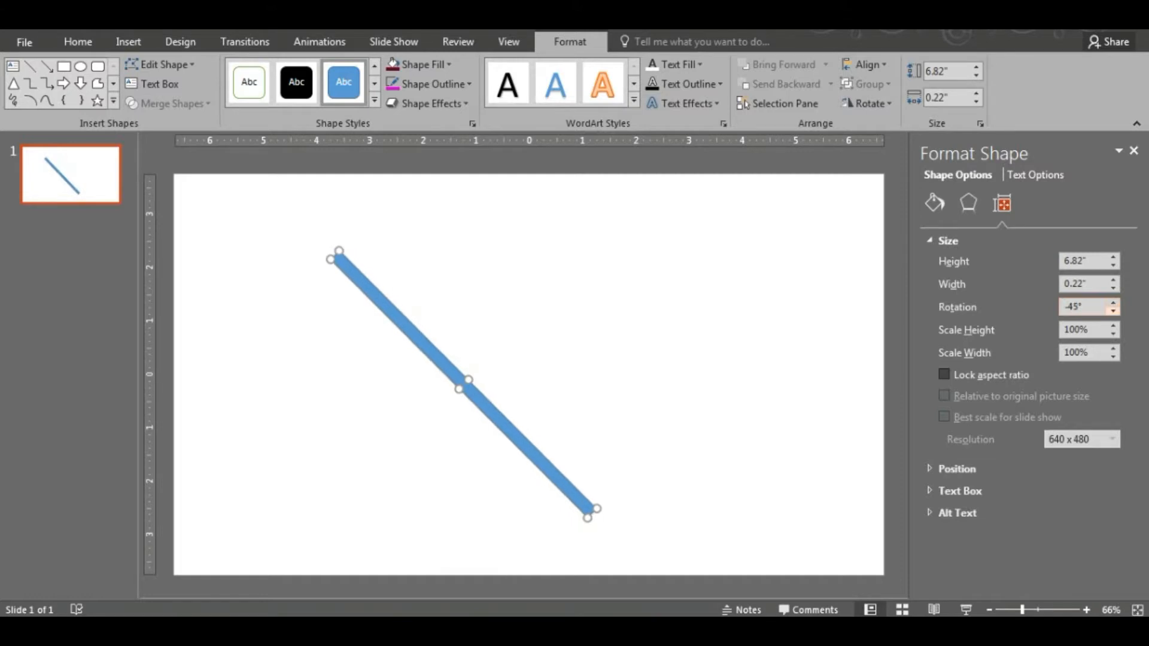
Step: Rotate the blue bar to -46°, then enlarge it to about 8.06" by 0.26" near the slide's centre
left_click(1114, 310)
left_click(1134, 151)
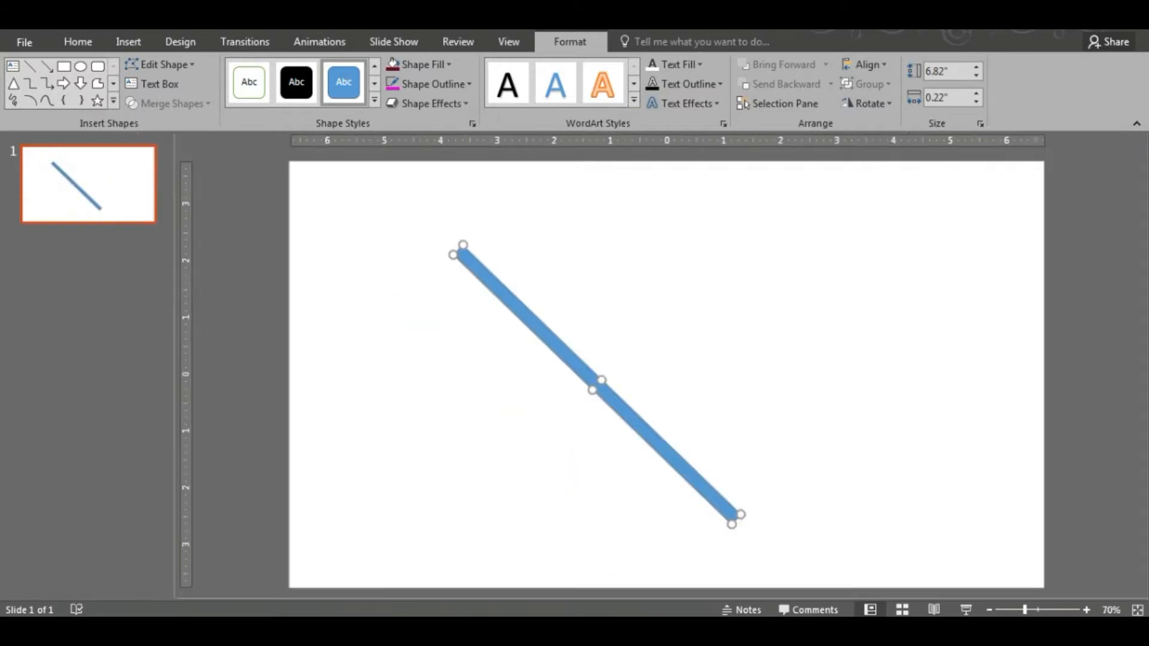
left_click_drag(536, 322, 569, 316)
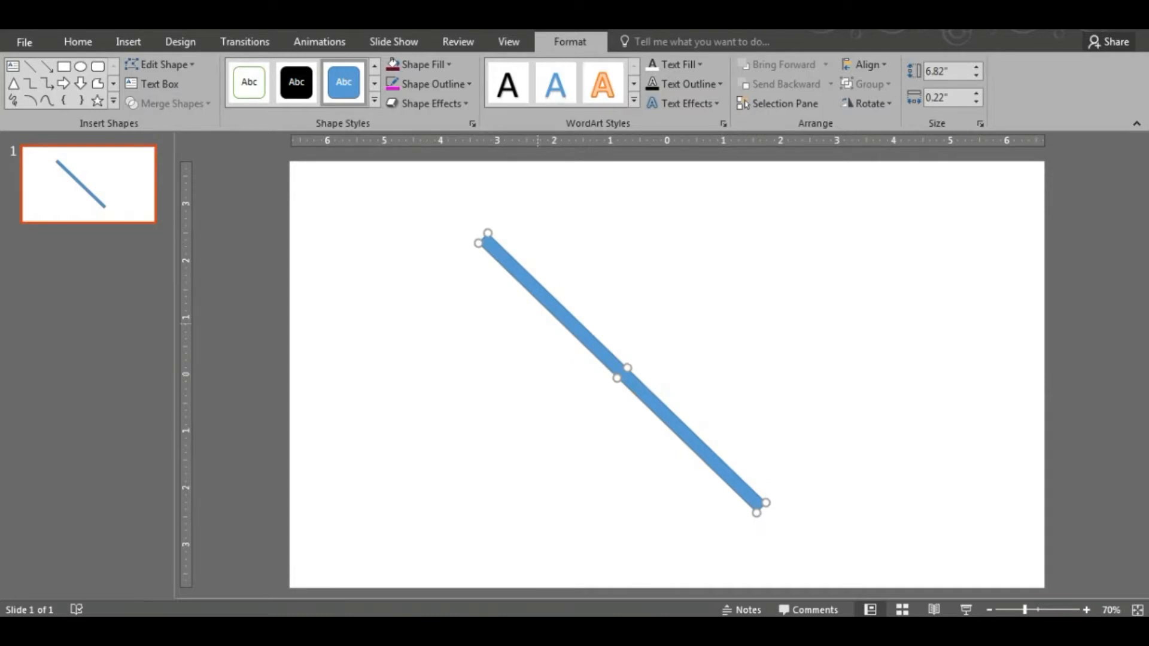
left_click_drag(483, 238, 425, 199)
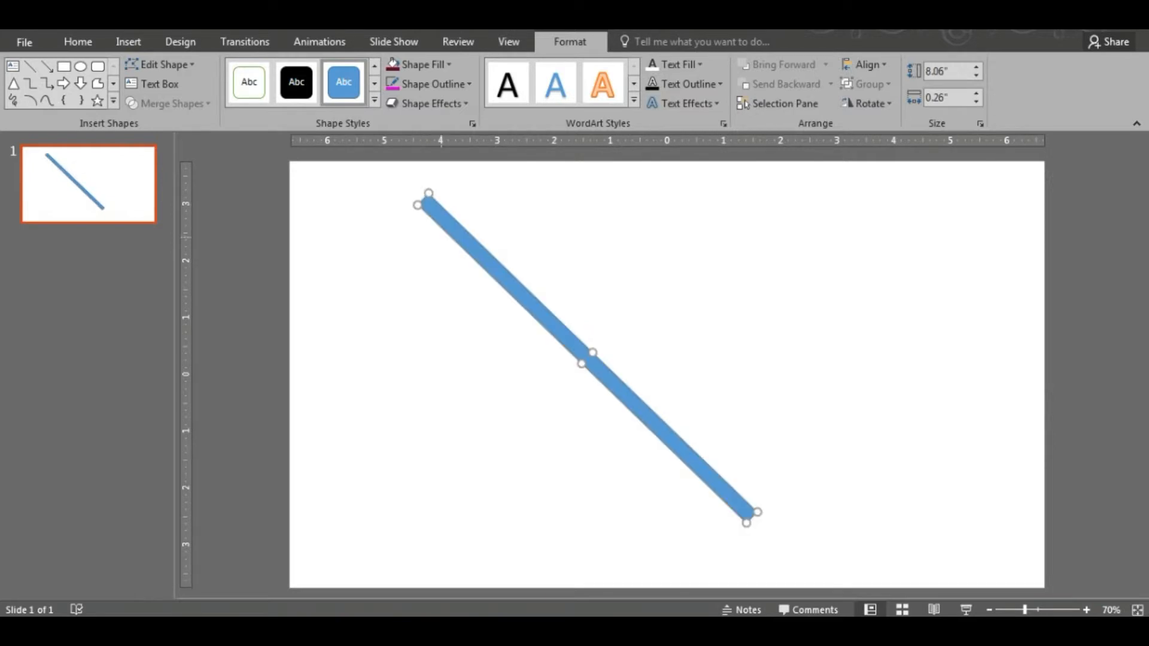
left_click_drag(569, 338, 611, 358)
Step: Set the blue bar's rotation to -53° and narrow it to a width of about 0.2"
right_click(613, 366)
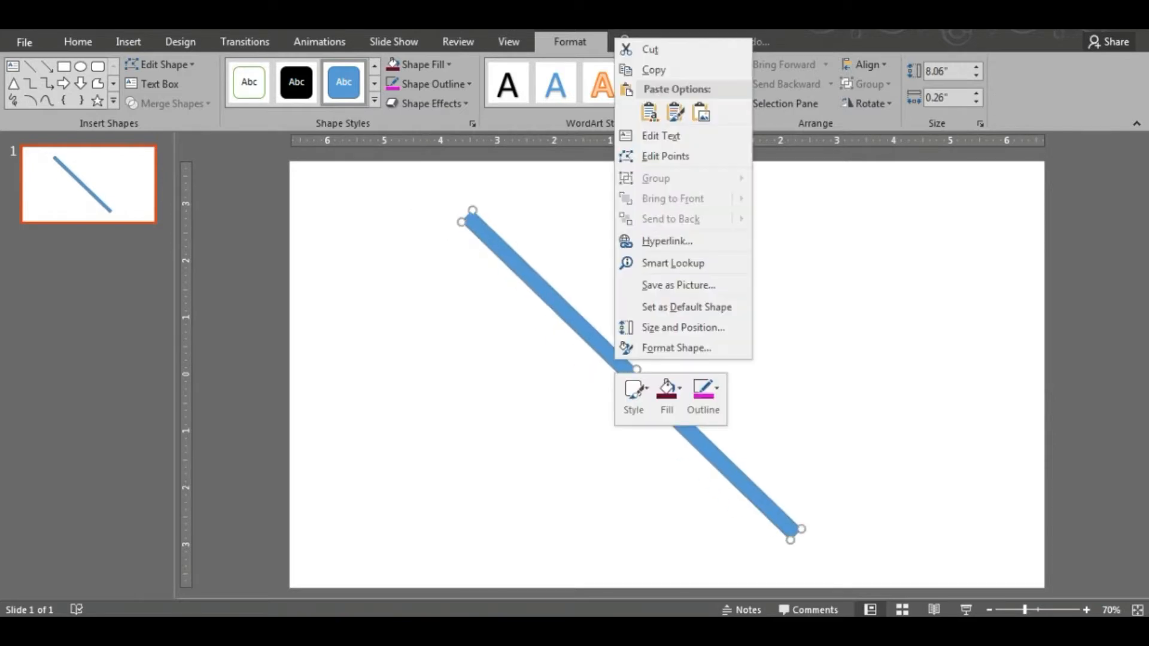
left_click(659, 327)
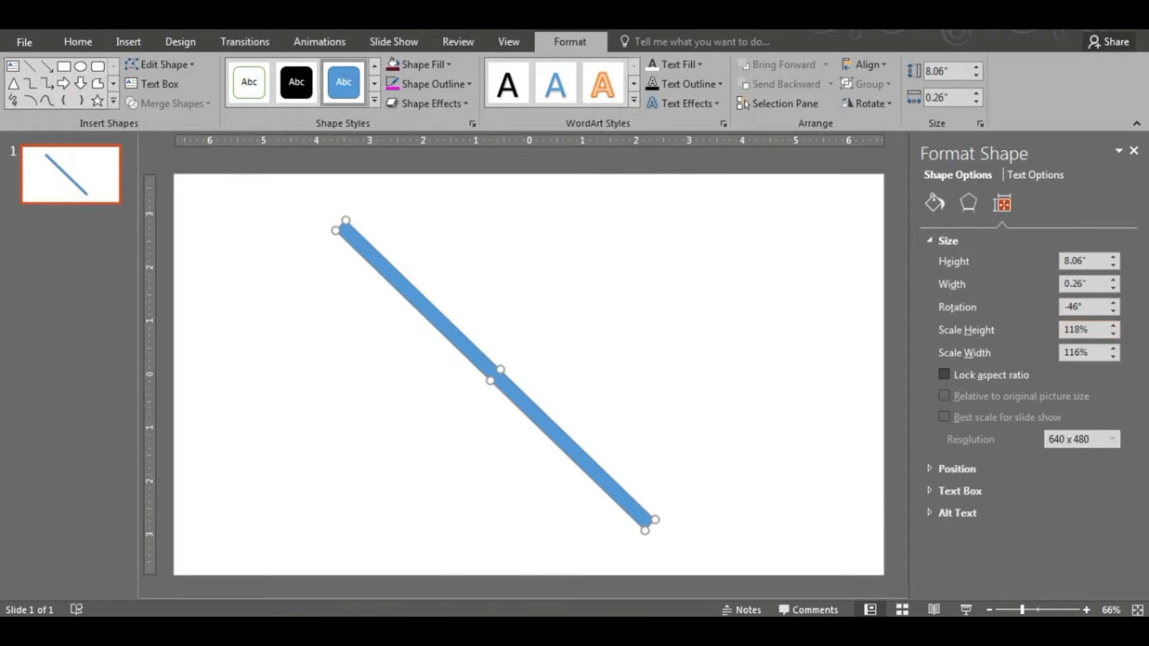
left_click(1114, 303)
left_click(1113, 312)
left_click(1113, 312)
left_click(1114, 311)
left_click(1113, 311)
left_click(1113, 311)
left_click(1113, 312)
left_click(1113, 311)
left_click(1113, 311)
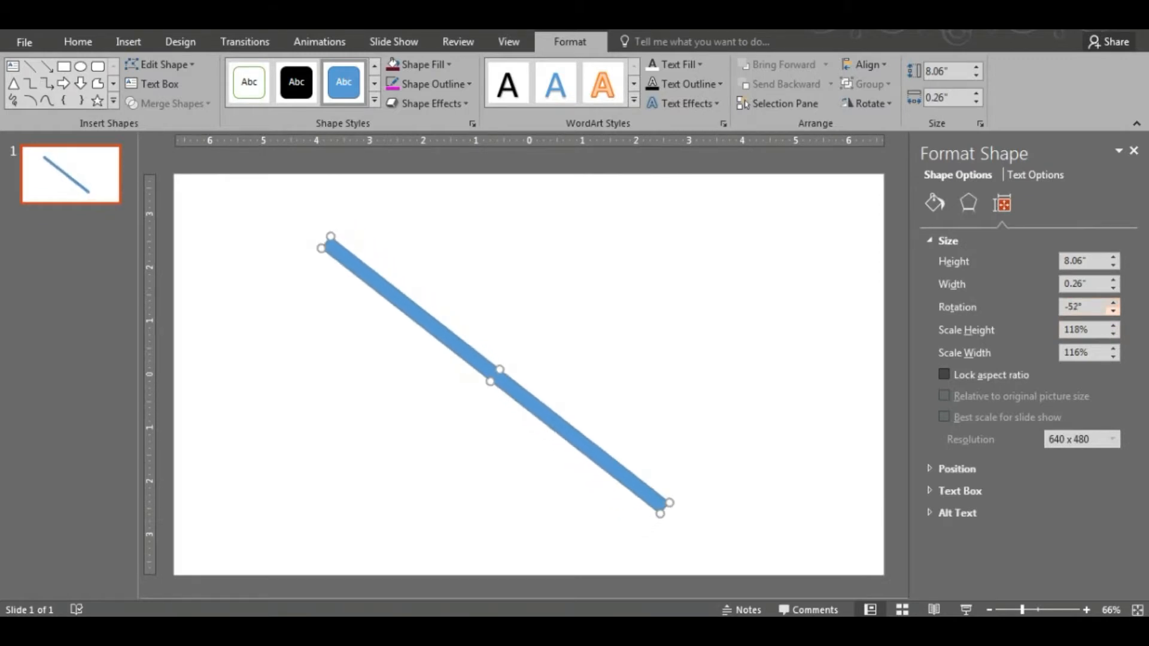
left_click(1113, 311)
left_click(1114, 311)
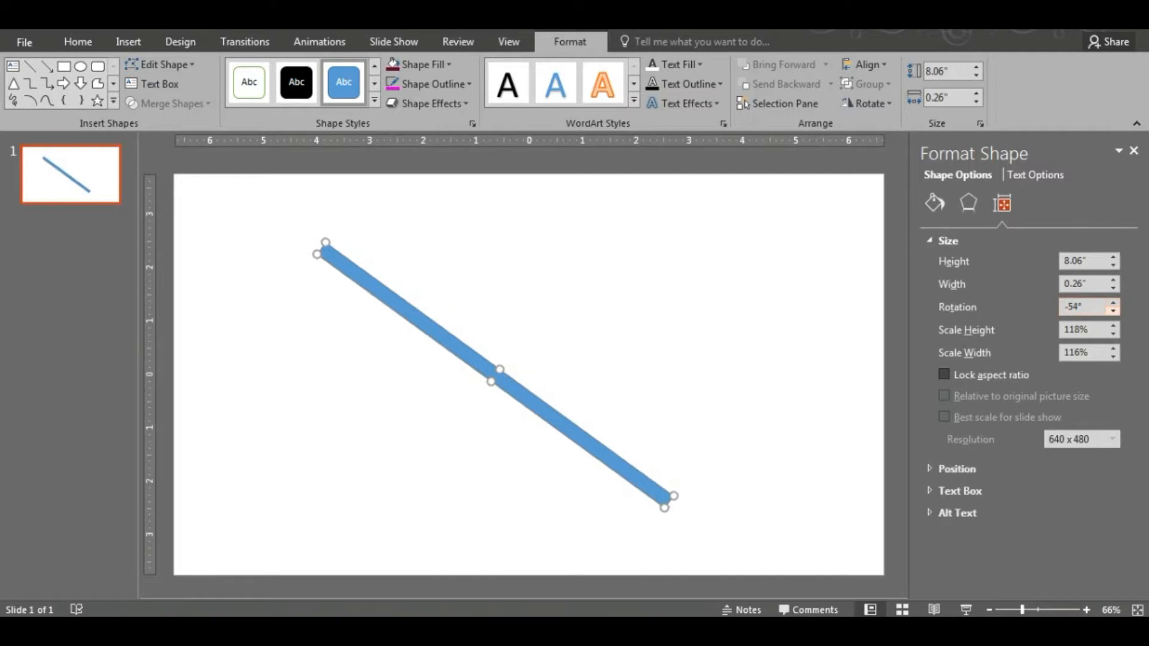
left_click(1113, 311)
left_click(1113, 303)
left_click(1114, 304)
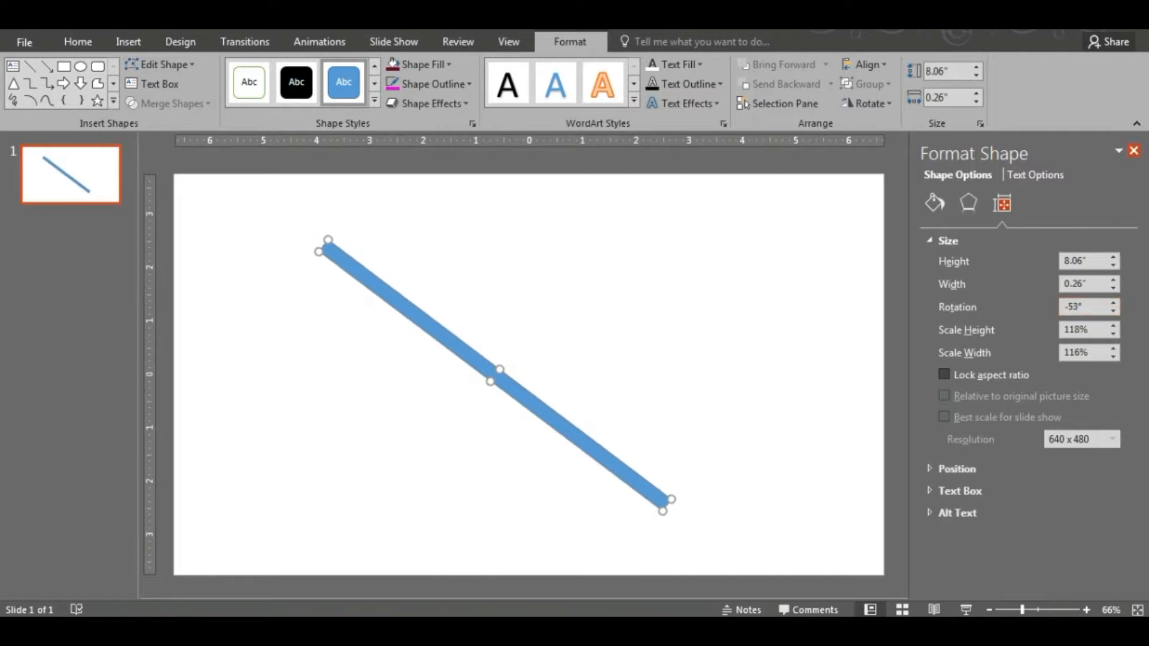
left_click(1134, 151)
mouse_move(635, 369)
left_mouse_down()
mouse_move(582, 351)
mouse_move(617, 352)
mouse_move(648, 379)
left_mouse_up()
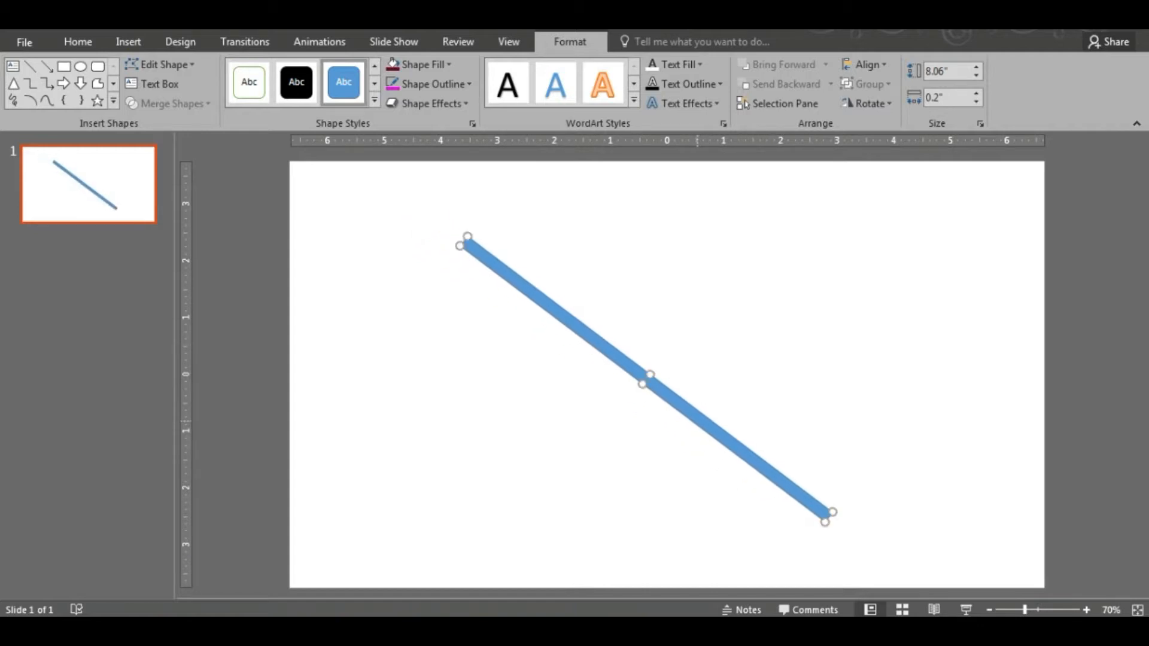
Step: Duplicate the blue bar to the upper right of the original and widen the copy to about 1.18"
key("ctrl+d")
left_click_drag(693, 414, 782, 339)
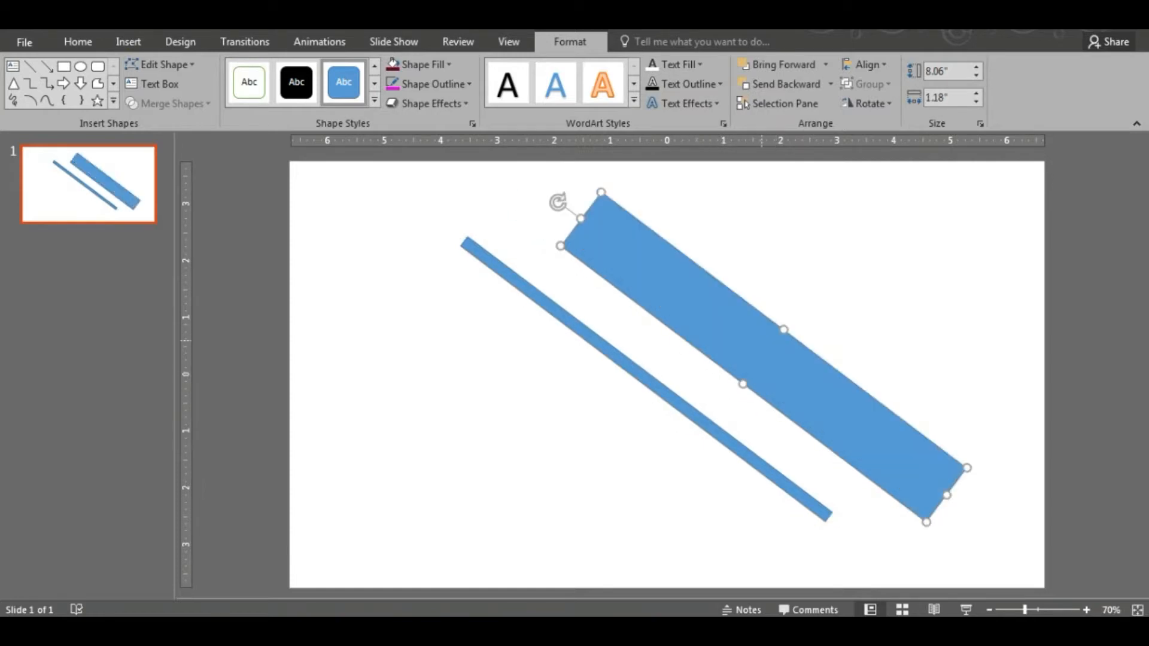
Step: Draw a rounded rectangle about 2.16" wide and 1.54" high over the upper end of the wide bar
left_click(128, 42)
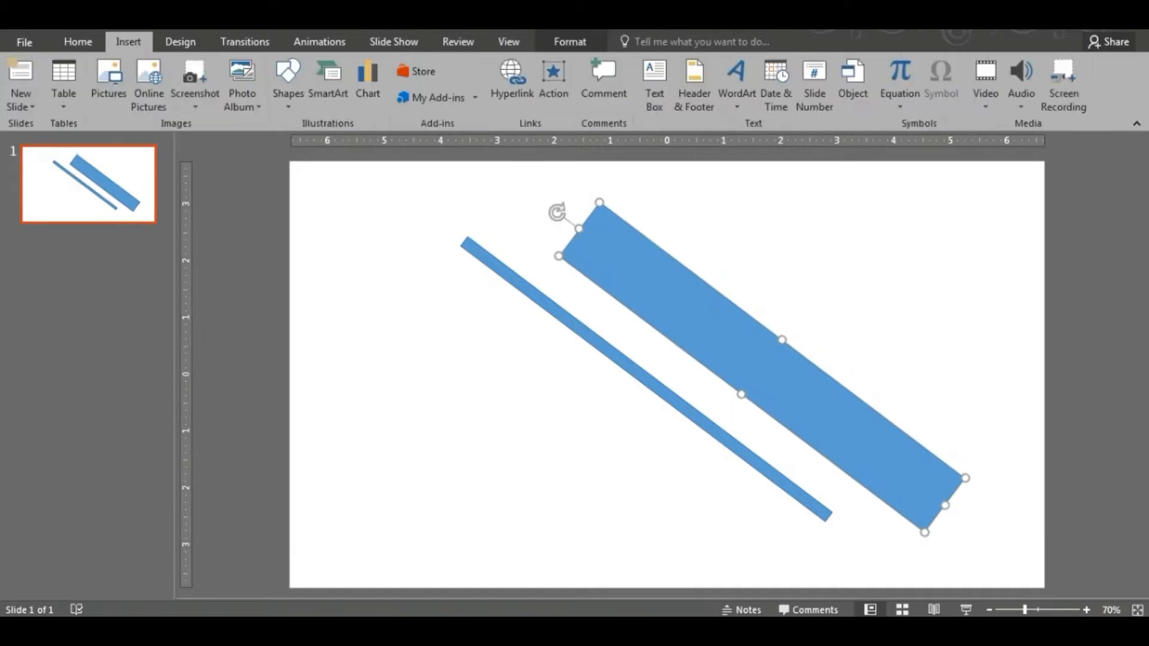
left_click(288, 80)
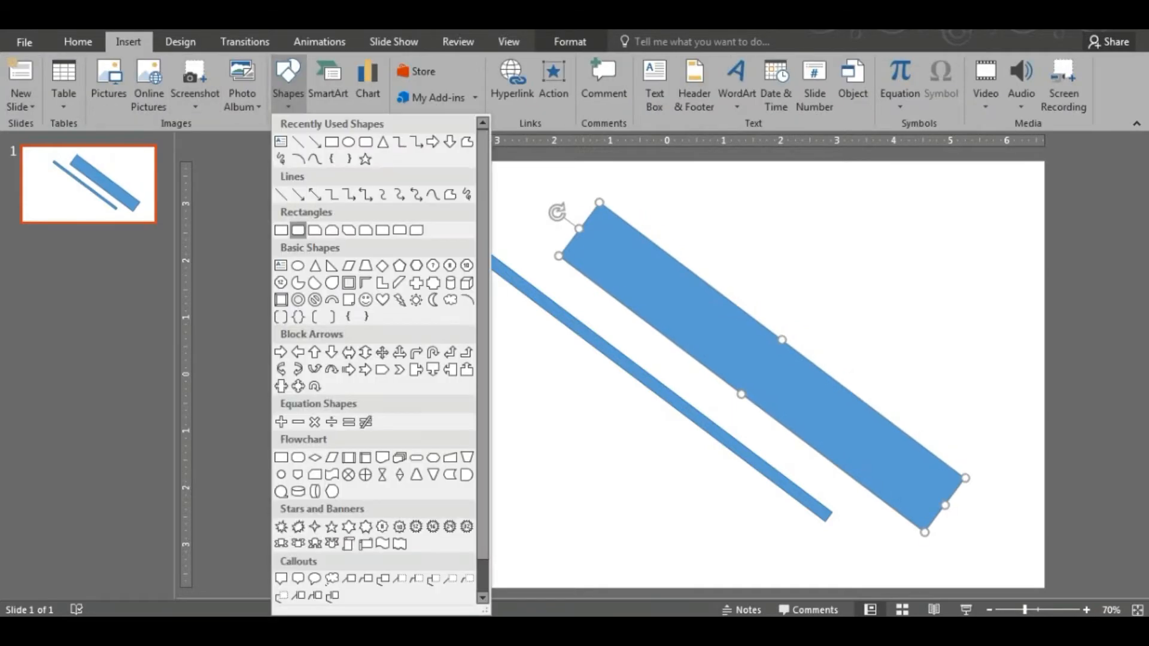
left_click(298, 230)
mouse_move(711, 217)
left_mouse_down()
mouse_move(812, 301)
mouse_move(832, 303)
left_mouse_up()
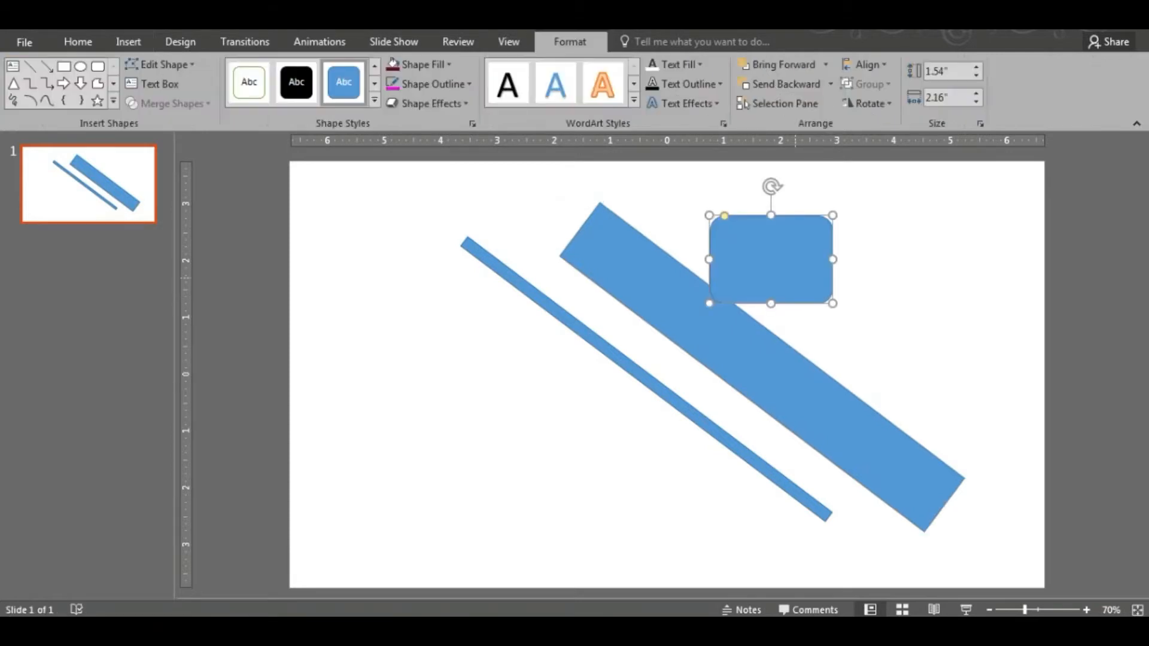
left_click_drag(788, 270, 713, 256)
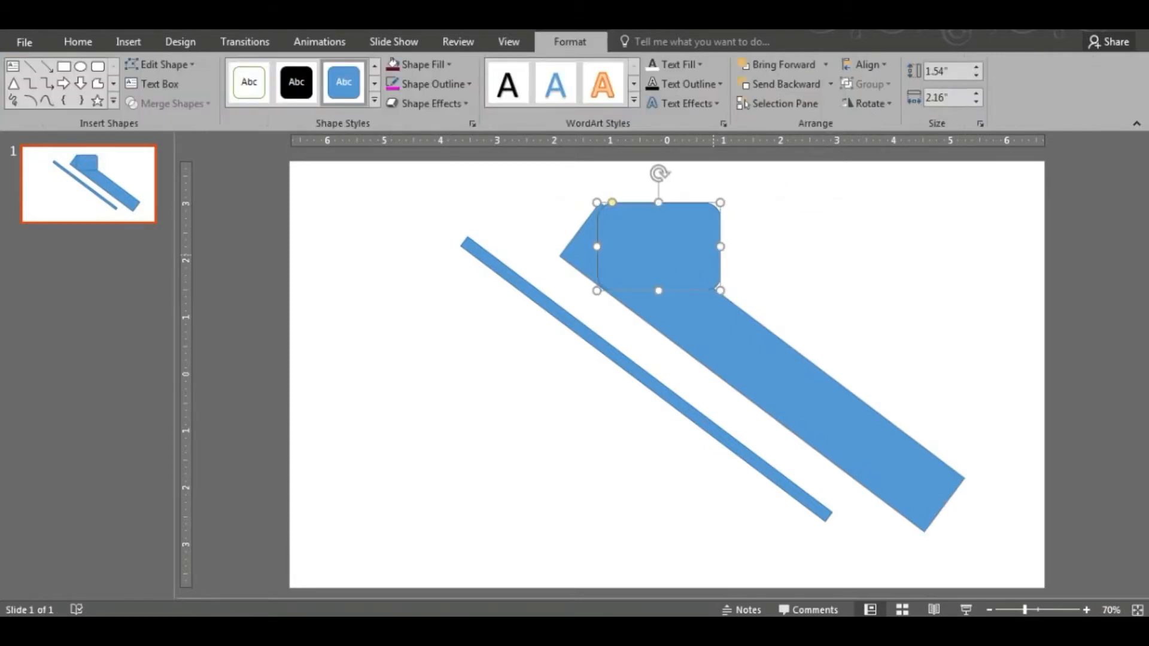
Step: Fill the rounded rectangle with dark red and remove its outline
left_click(394, 63)
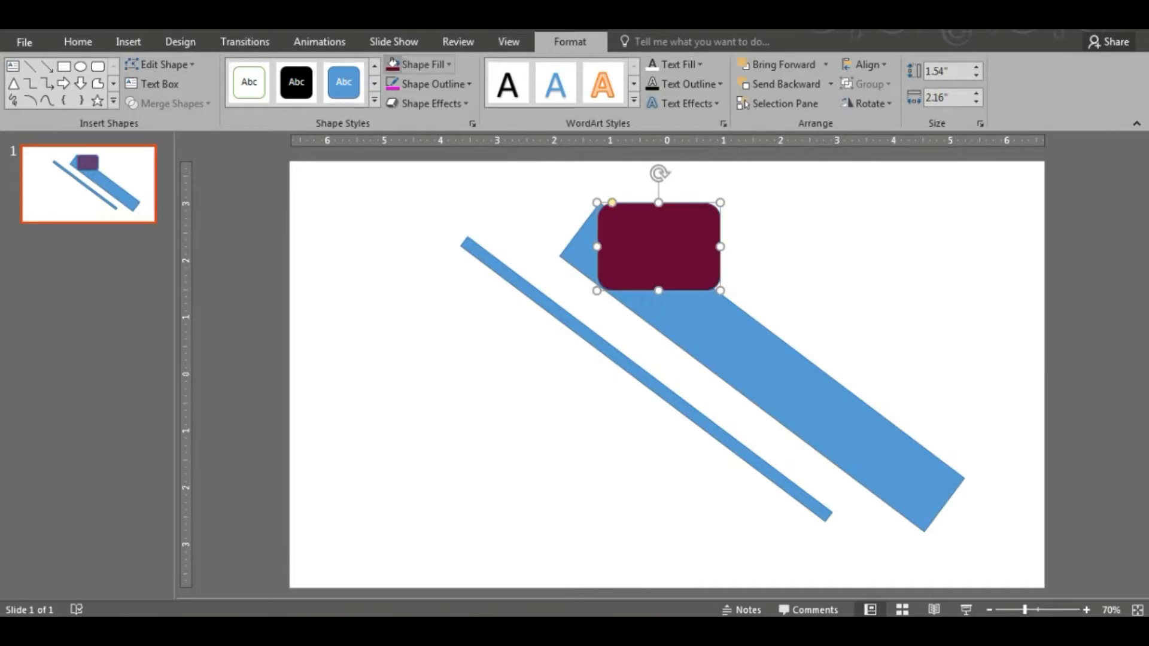
left_click(431, 84)
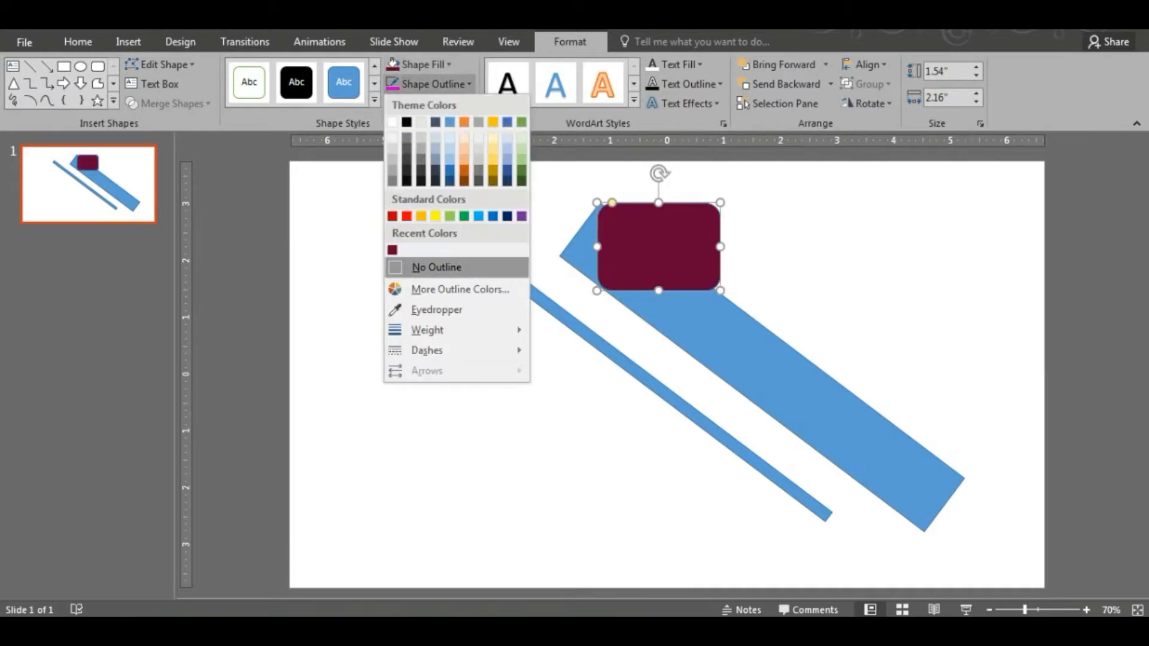
left_click(437, 268)
left_click_drag(653, 239, 651, 242)
Step: Remove the outline from both the wide blue bar and the dark red rounded rectangle
left_click(722, 325)
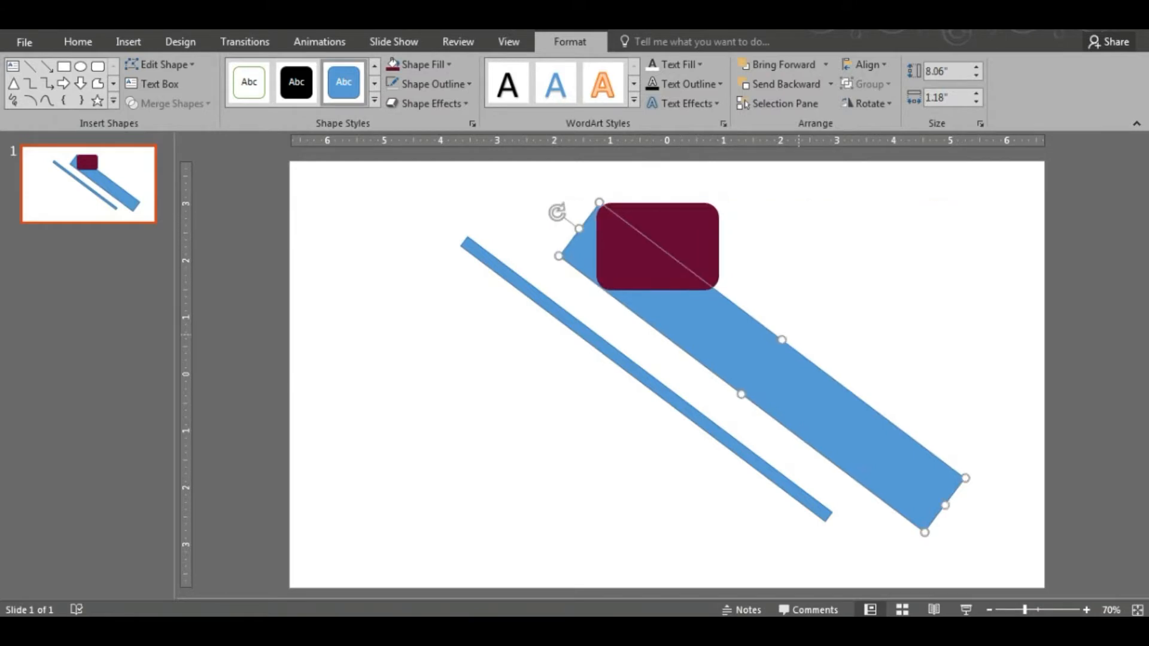
left_click_drag(787, 340, 786, 345)
left_click(682, 239)
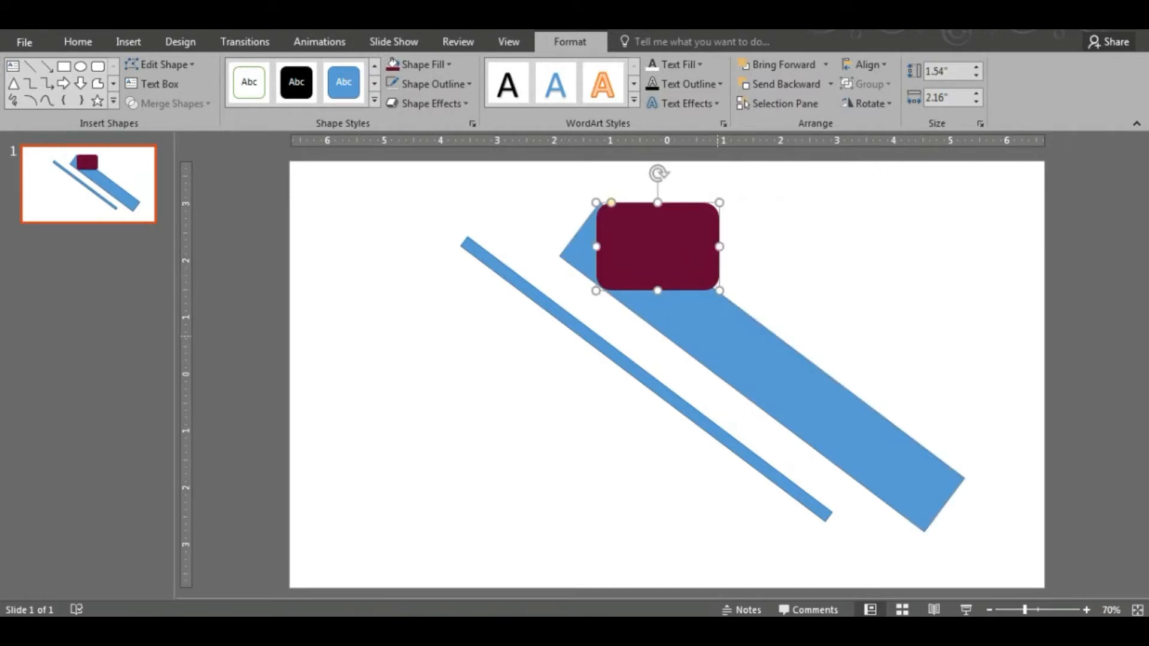
left_click(718, 336, "shift")
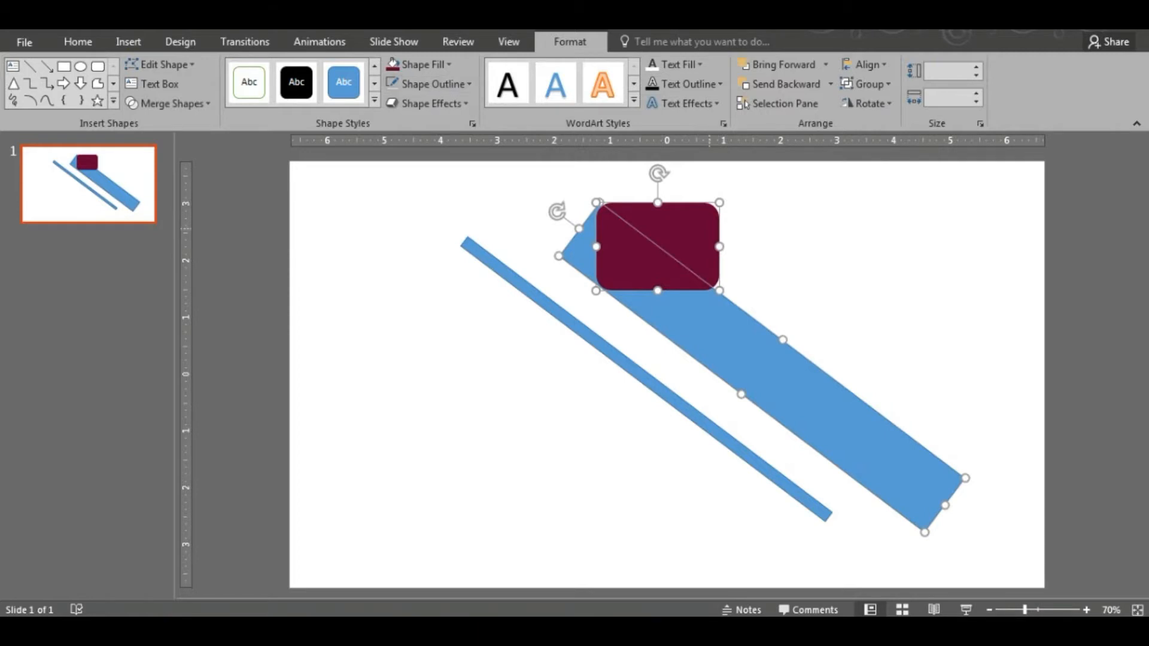
left_click(426, 84)
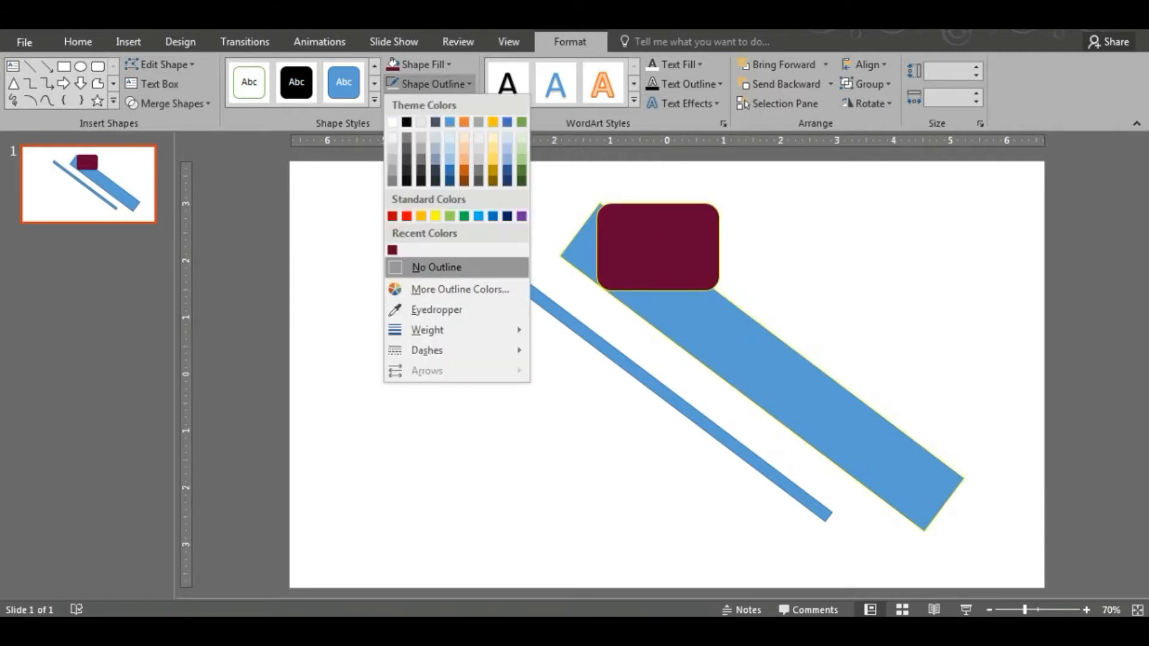
left_click(432, 265)
left_click(519, 221)
Step: Subtract the wide blue bar from the dark red rounded rectangle, leaving a triangular piece with rounded corners
left_click(670, 246)
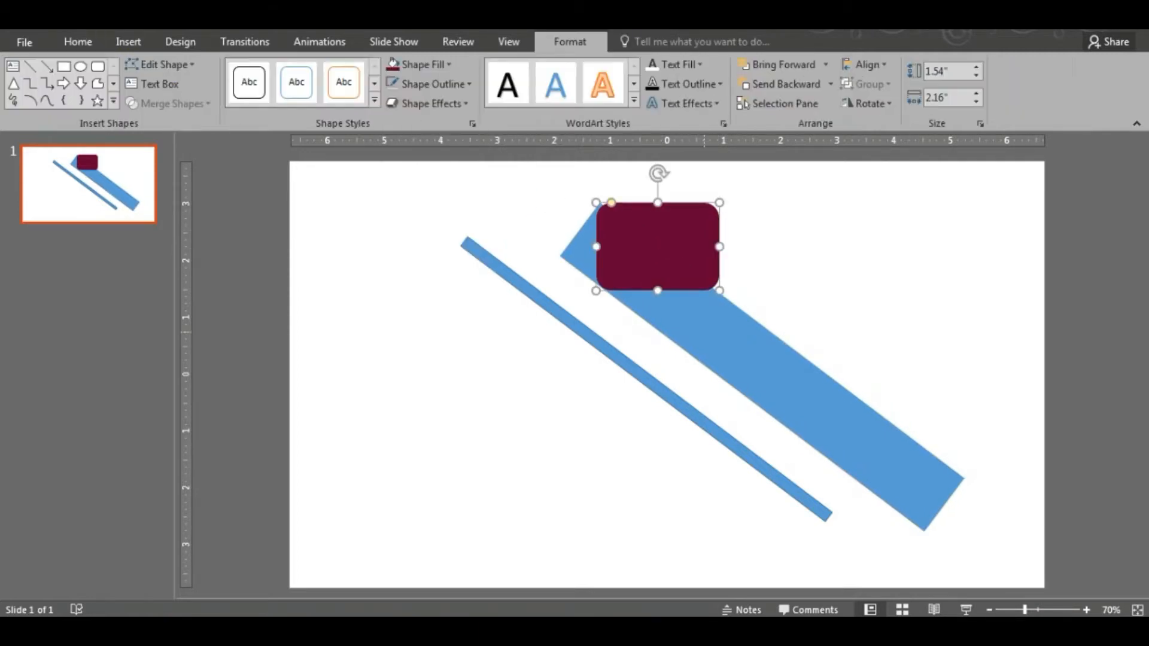
left_click(706, 338, "shift")
left_click(168, 104)
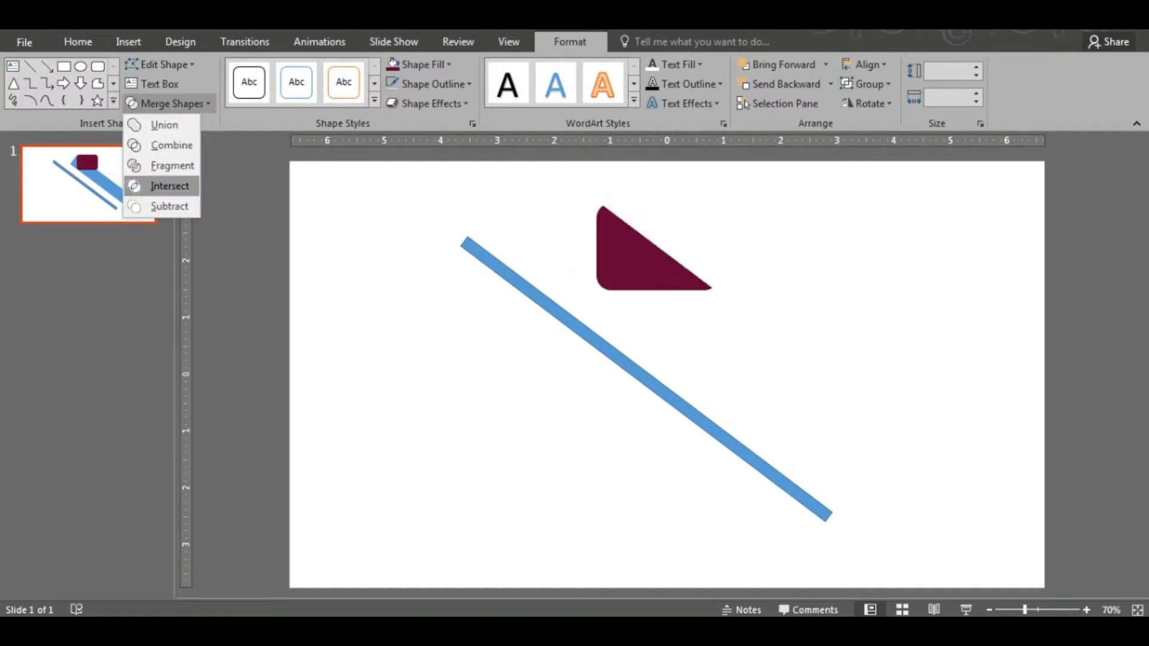
left_click(156, 205)
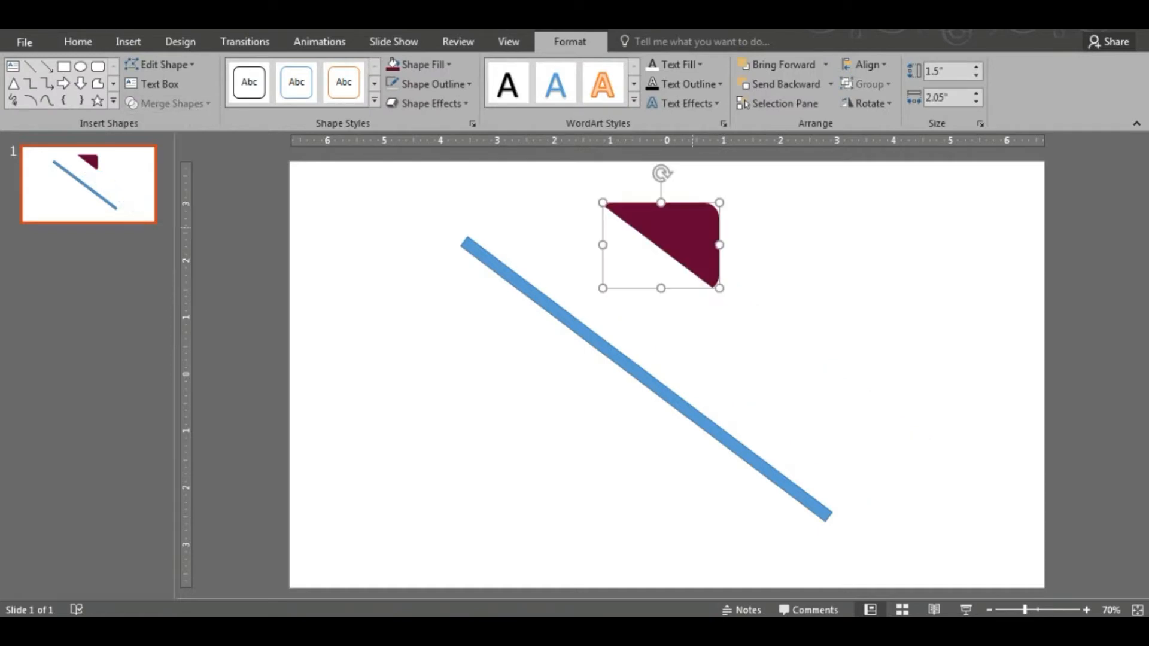
Step: Place the dark red triangular piece flush against the upper side of the thin blue bar at its upper-left end
left_click_drag(692, 227, 558, 257)
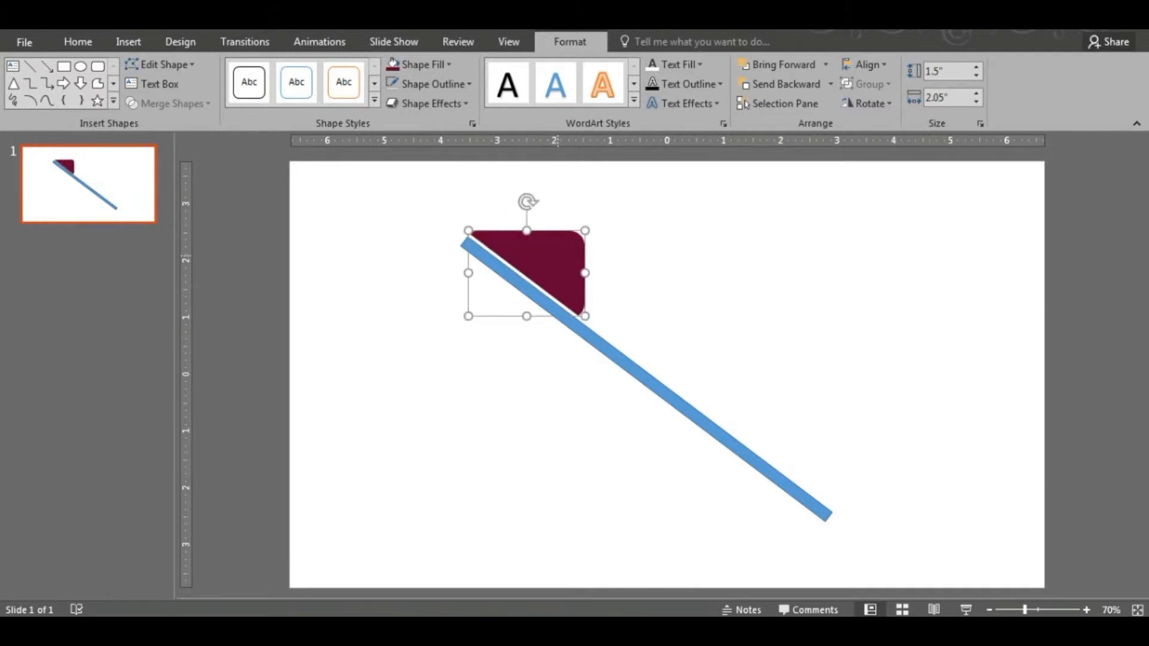
key("Down")
key("Down")
key("Down")
key("Down")
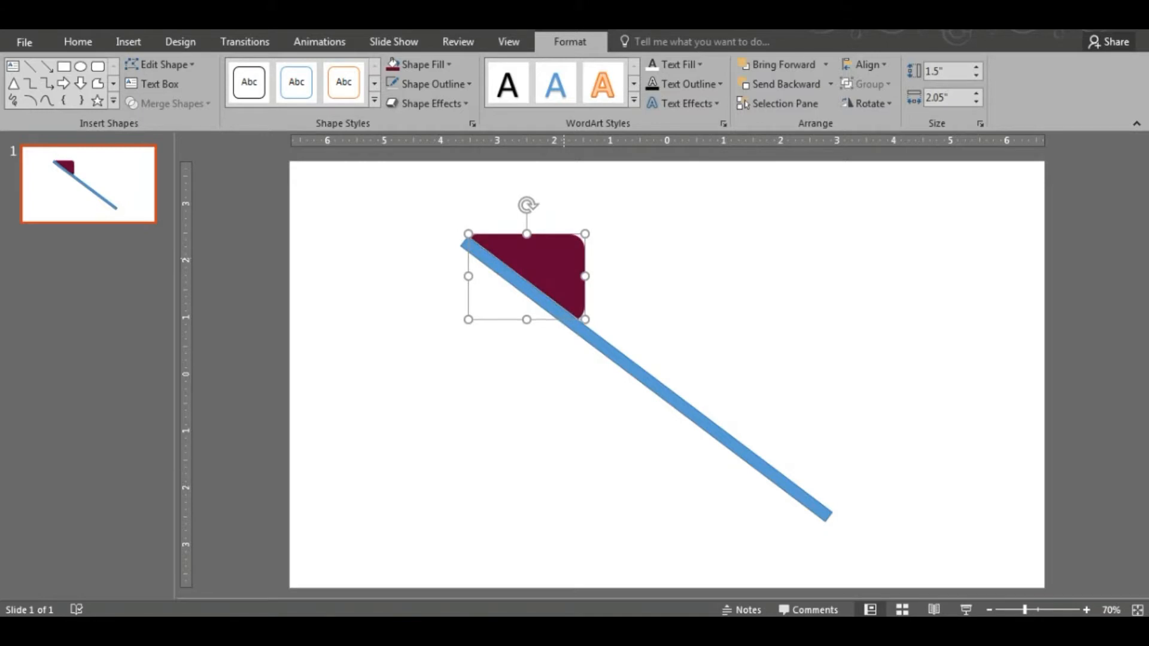
key("Down")
key("Escape")
Step: Duplicate the dark red triangular piece and place the copy just below the original
left_click(546, 261)
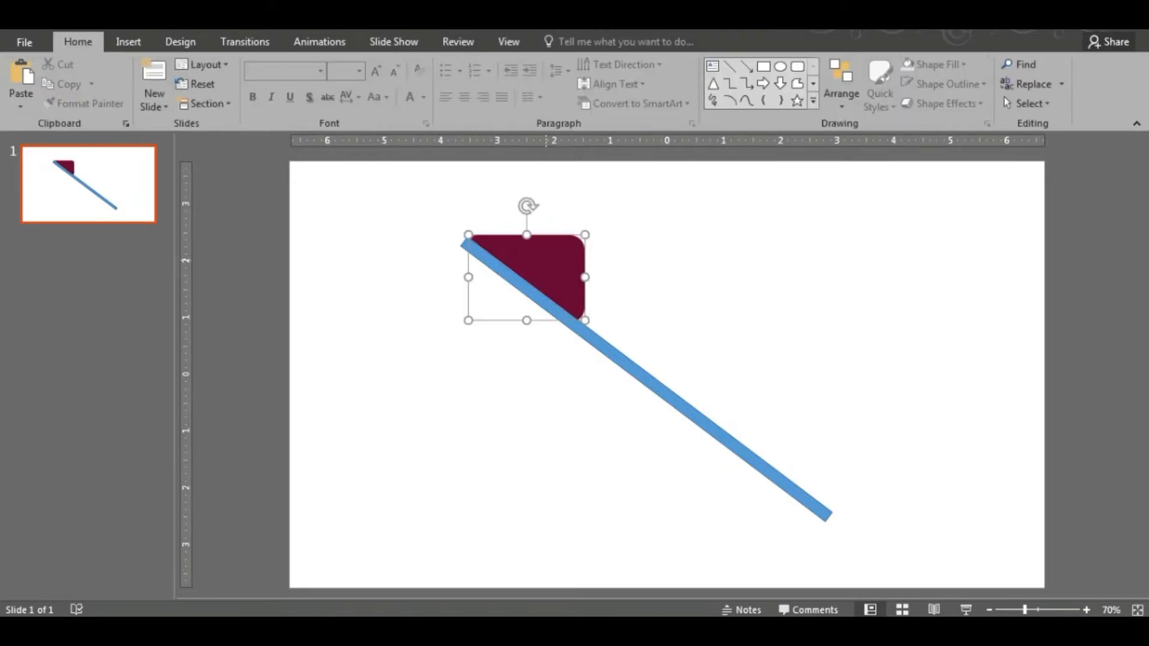
key("ctrl+d")
left_click_drag(546, 264, 553, 314)
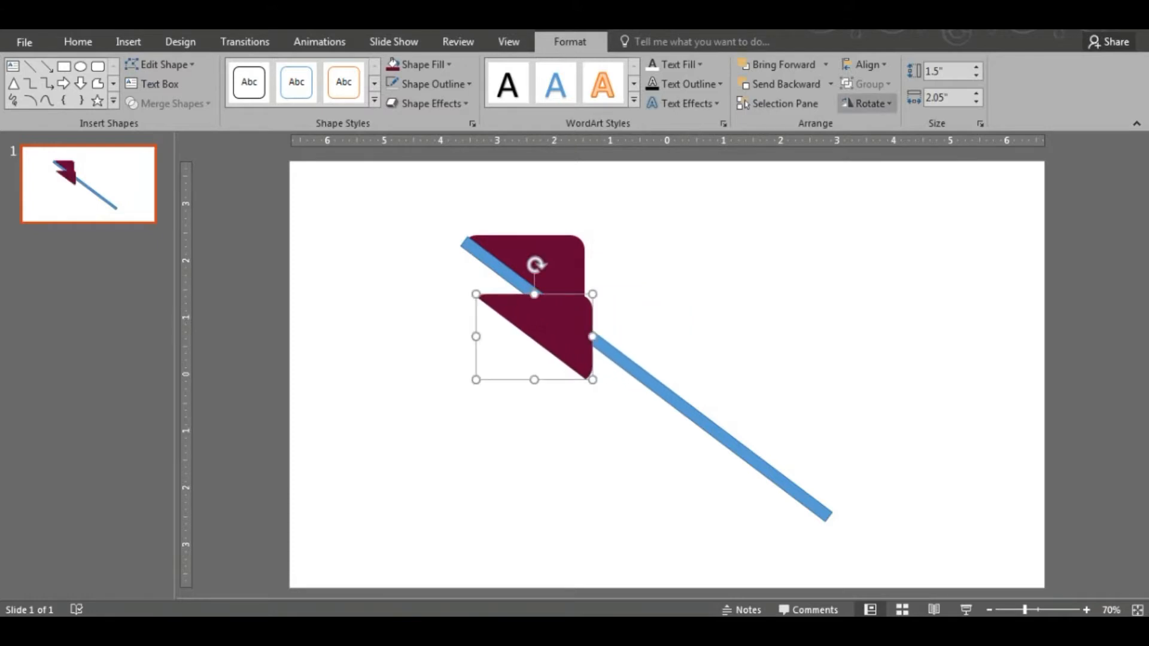
left_click(867, 103)
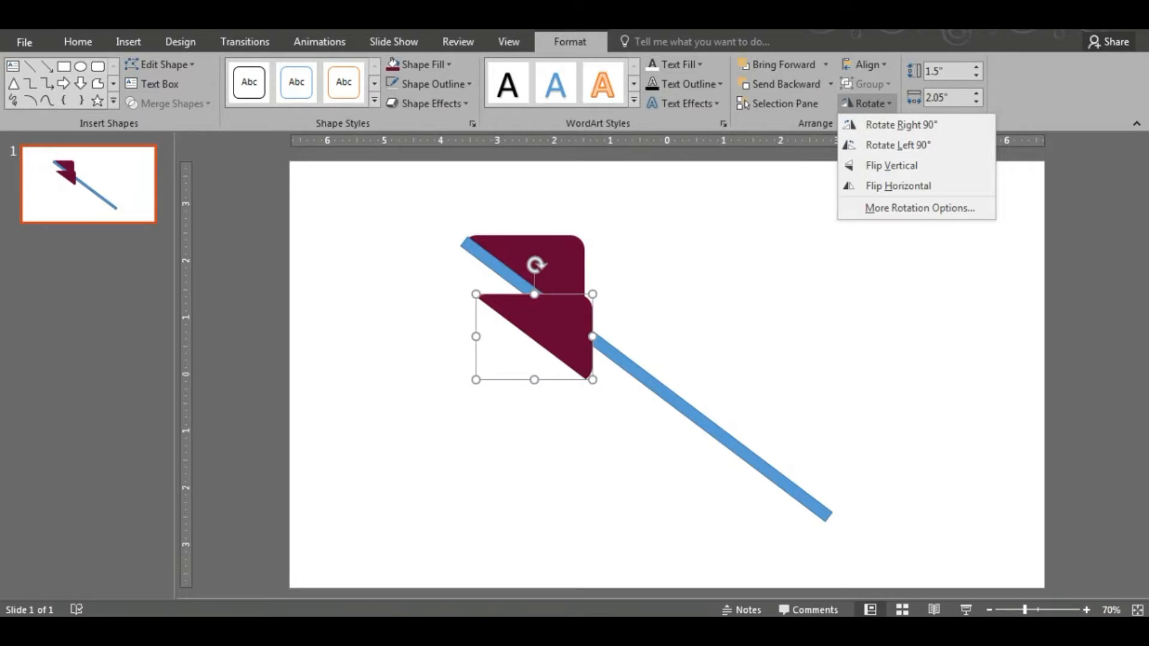
left_click(743, 267)
left_click_drag(541, 272, 621, 357)
key("ctrl+z")
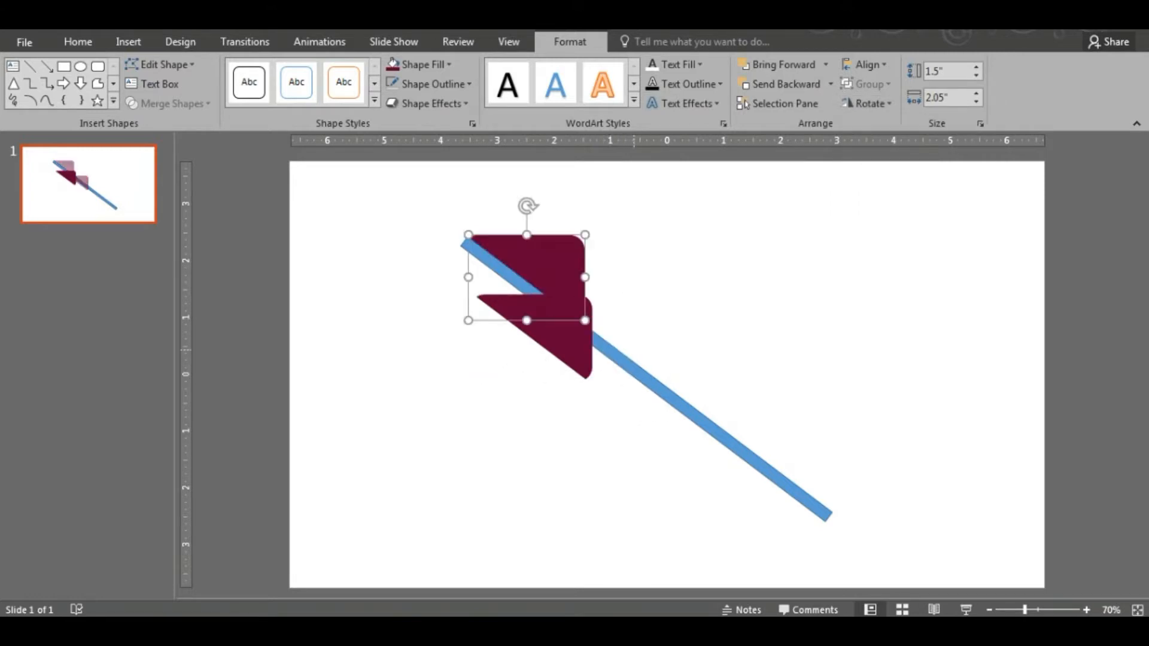
Step: Rotate the copied triangular piece by 180° and fit it flush against the underside of the blue bar
left_click(564, 325)
mouse_move(536, 265)
left_mouse_down()
mouse_move(602, 354)
mouse_move(539, 401)
mouse_move(528, 324)
mouse_move(533, 333)
left_mouse_up()
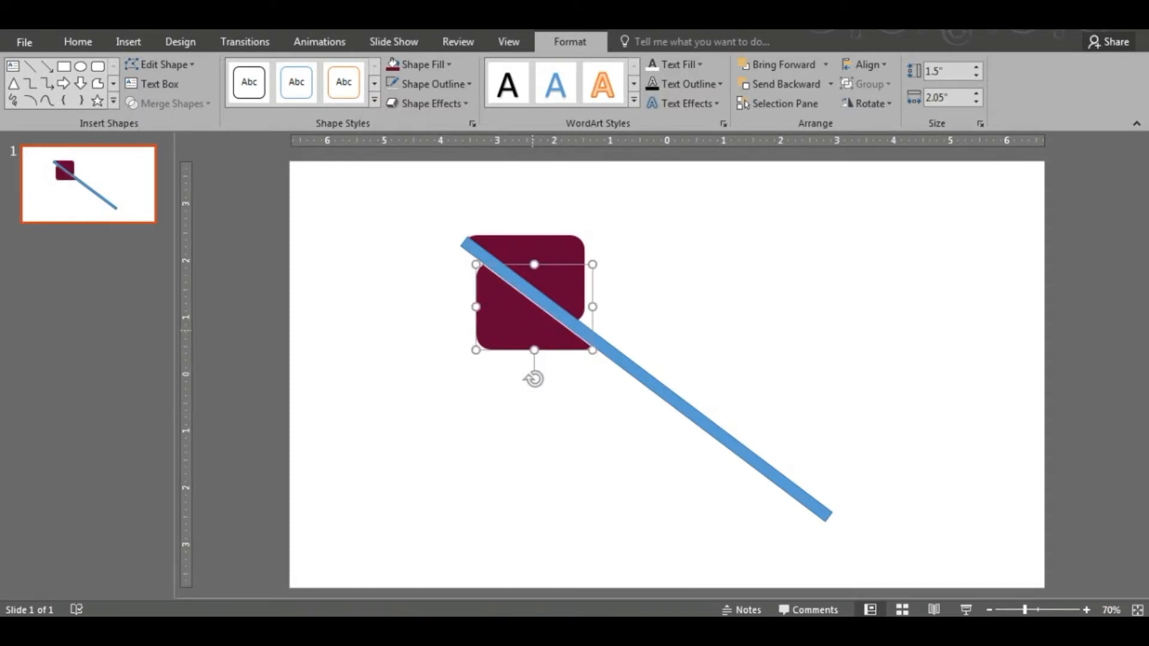
key("ctrl+Right")
key("ctrl+Right")
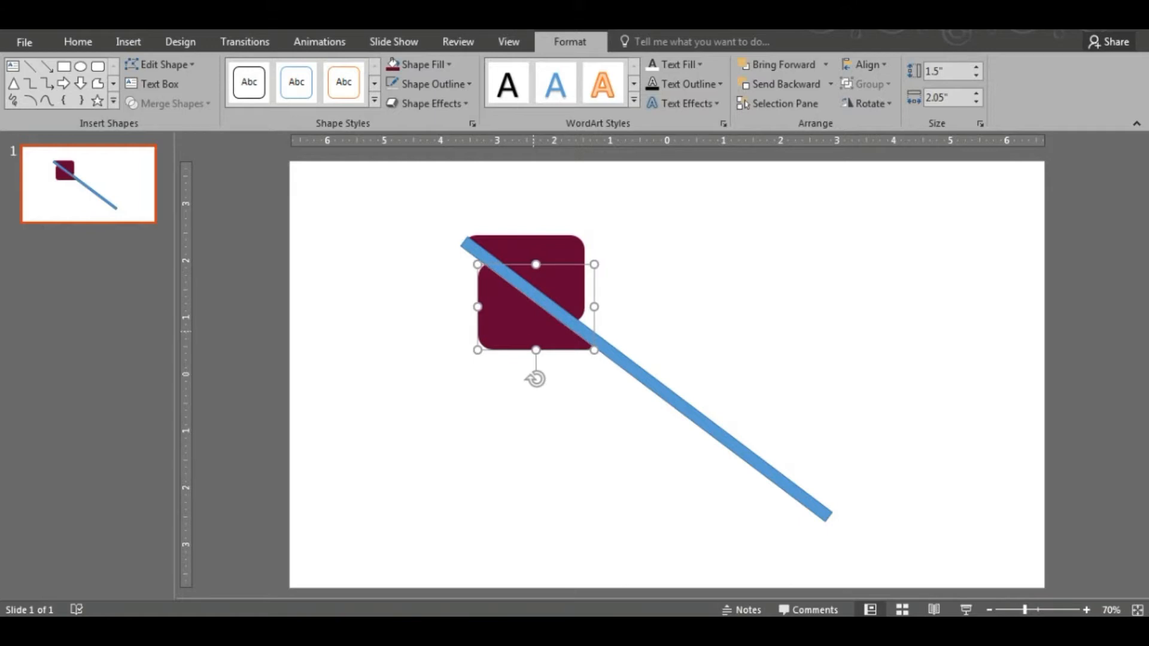
key("Escape")
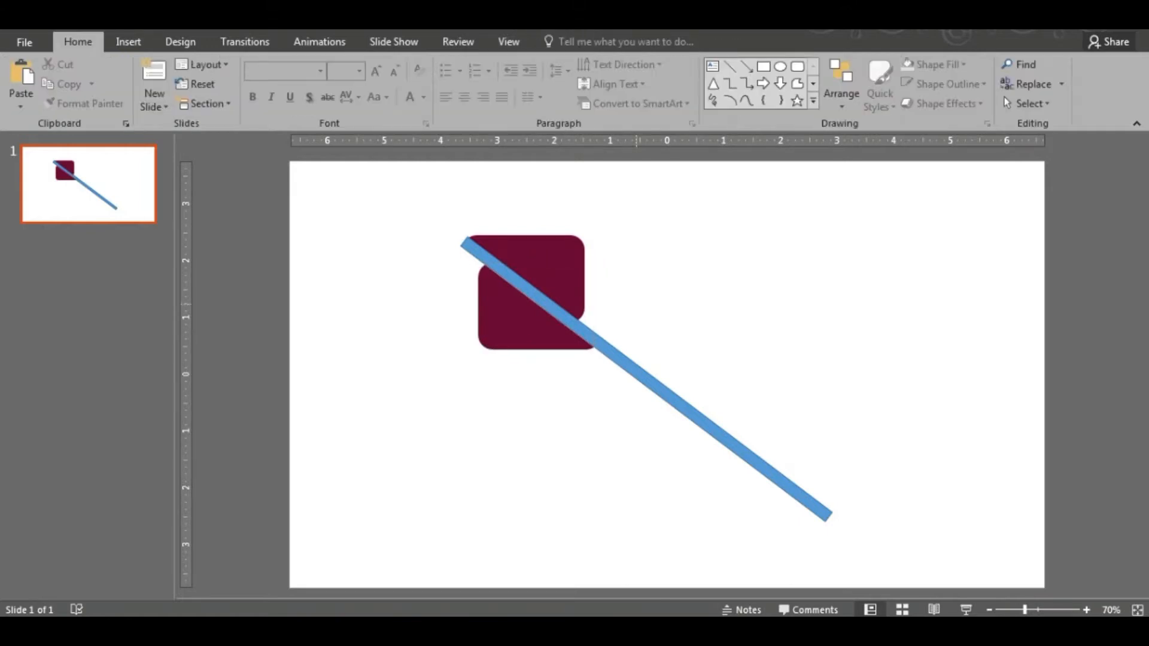
Step: Duplicate the upper triangular piece and fit the copy against the bar's upper side, farther down the diagonal
key("Tab")
key("ctrl+d")
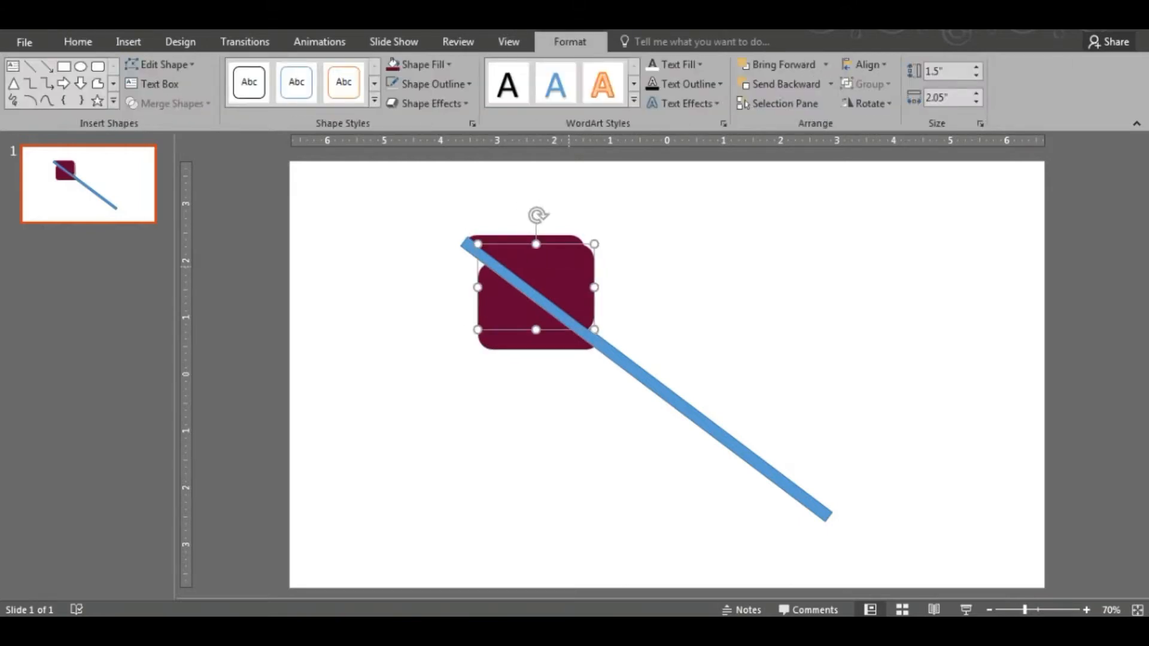
left_click_drag(569, 274, 641, 325)
key("ctrl+Left")
key("ctrl+Left")
key("ctrl+Left")
key("ctrl+Left")
key("ctrl+Left")
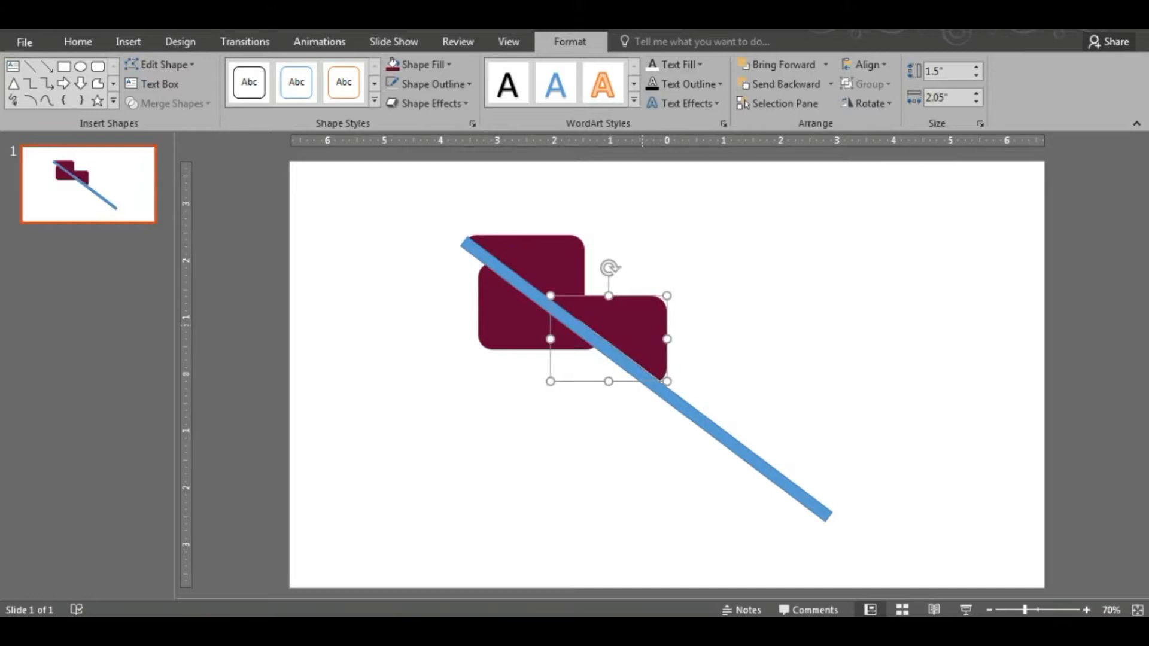
key("ctrl+Left")
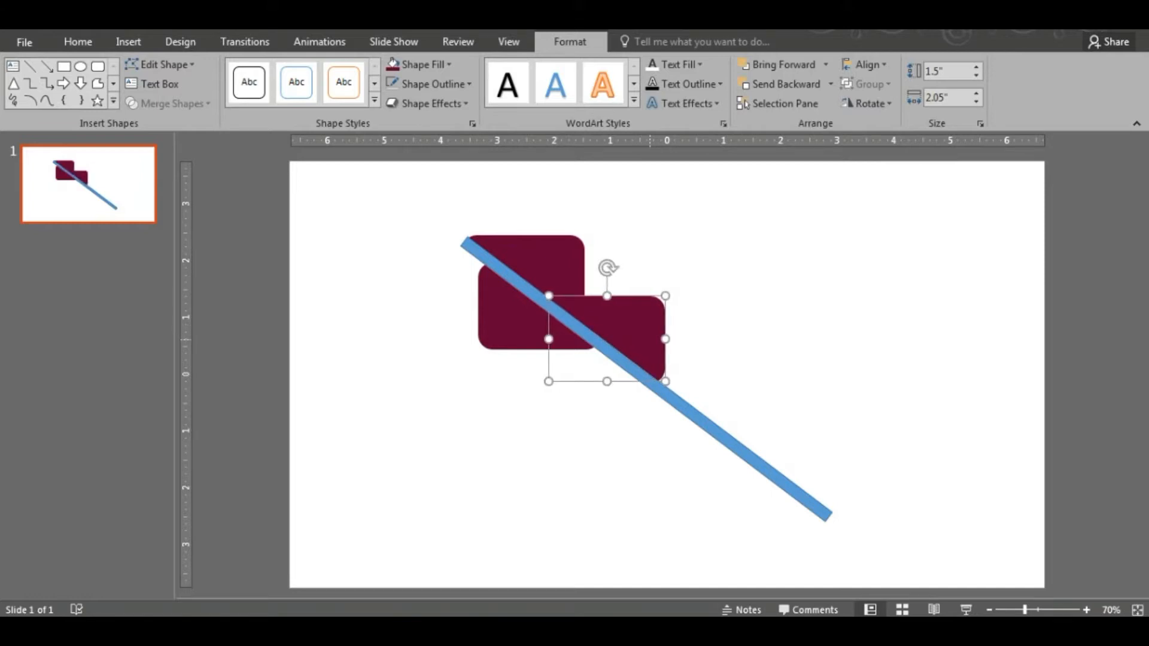
Step: Duplicate the triangular piece below the blue bar and fit the copy against the bar's underside, farther down the diagonal
left_click(519, 335)
key("ctrl+d")
left_click_drag(543, 343, 624, 402)
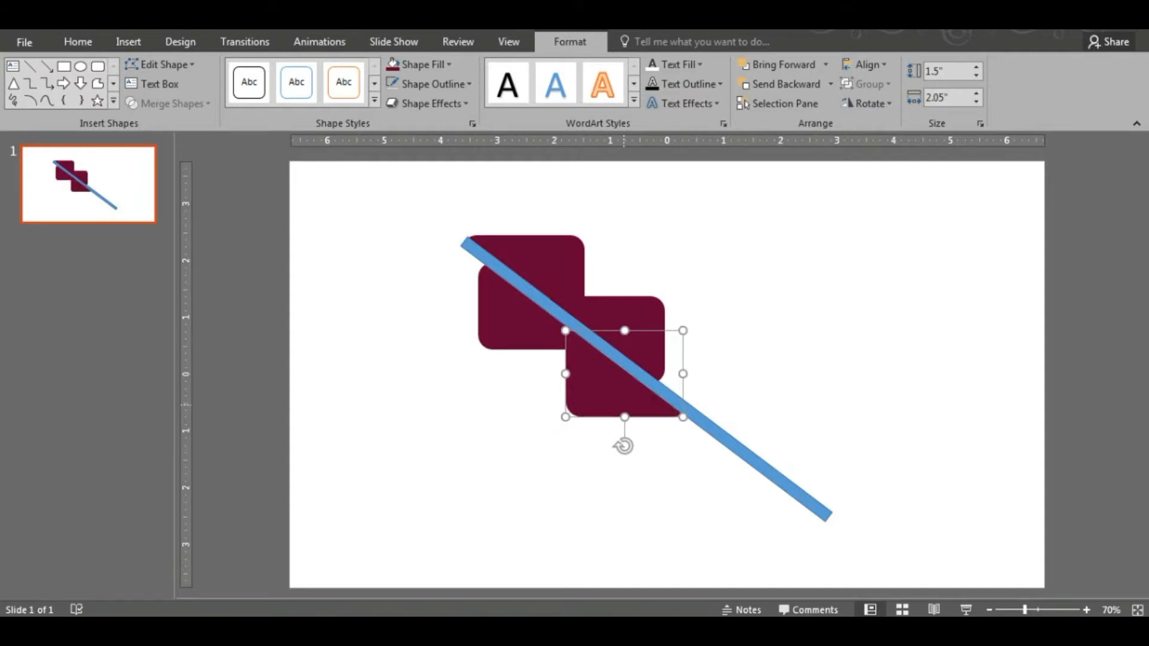
Step: Duplicate the second upper piece and fit the copy flush against the bar's upper side as the third upper piece
left_click(648, 318)
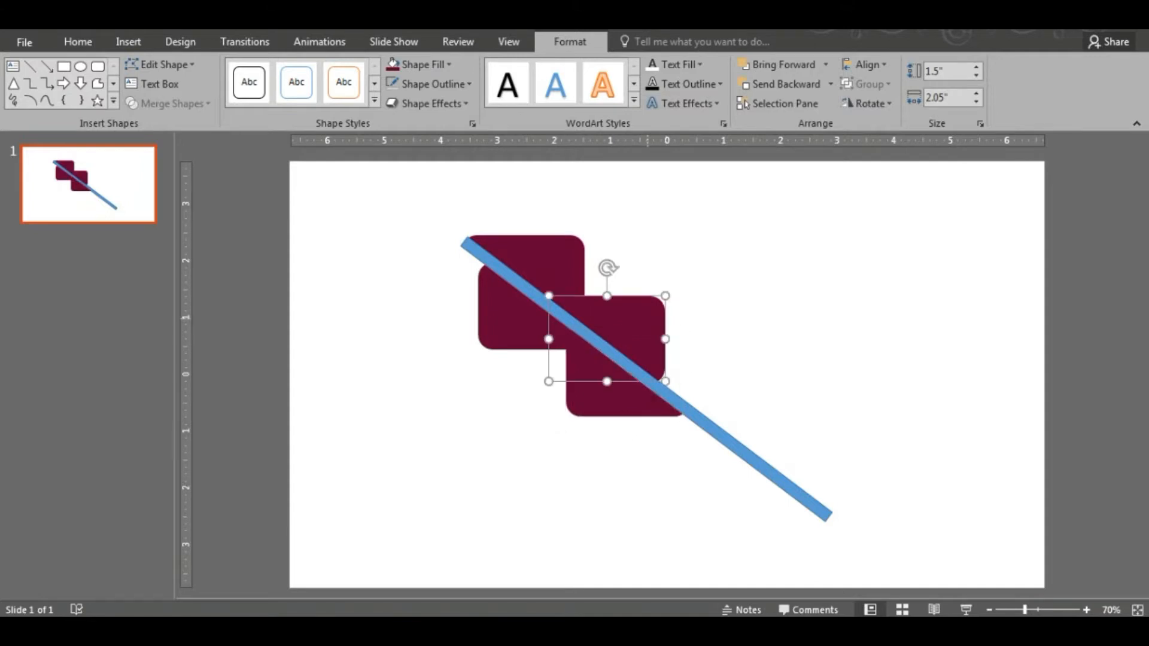
key("ctrl+d")
left_click_drag(653, 328, 735, 389)
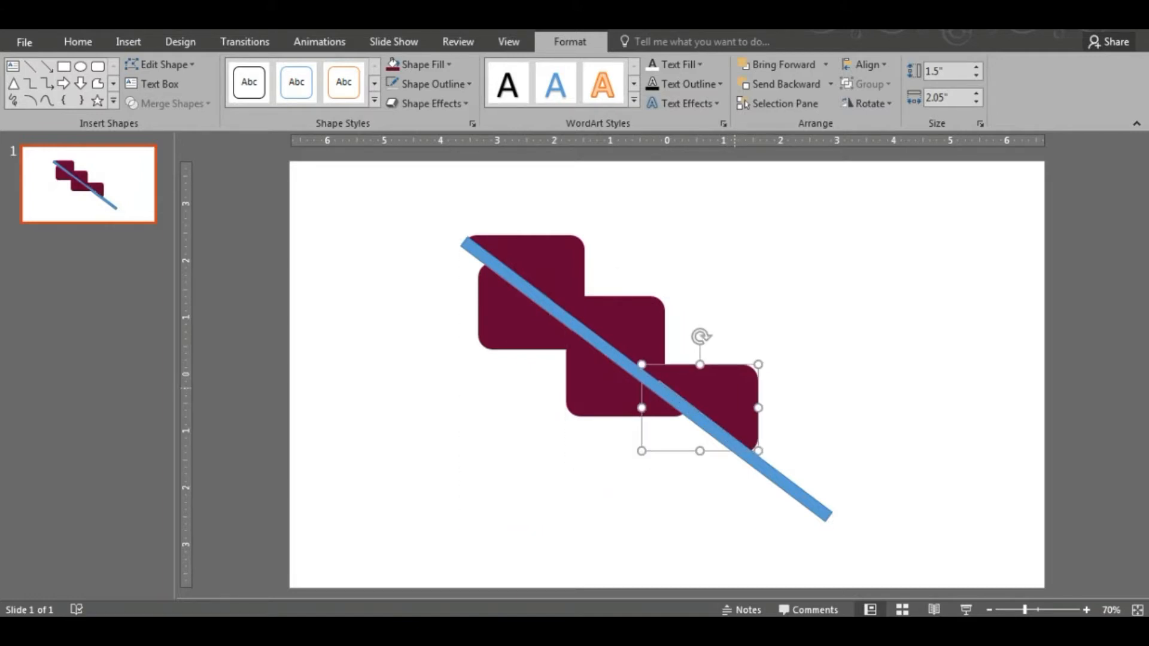
key("ctrl+Left")
key("ctrl+Left")
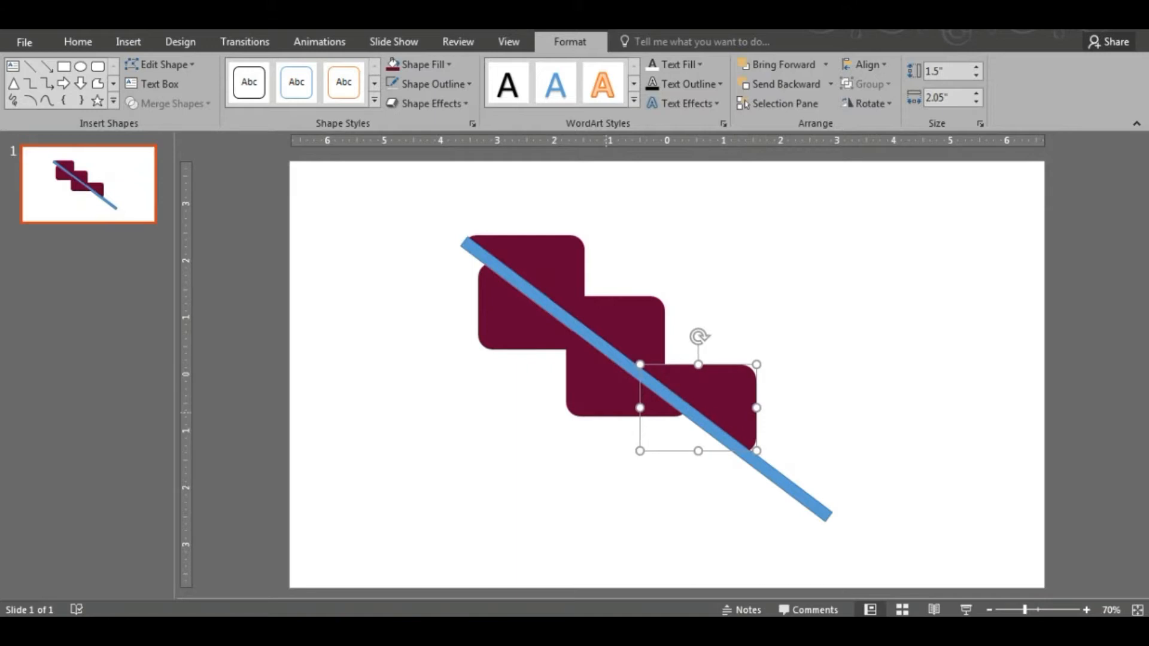
Step: Duplicate the second lower piece and fit the copy flush against the bar's underside as the third lower piece
left_click(594, 412)
left_click_drag(595, 413, 689, 483)
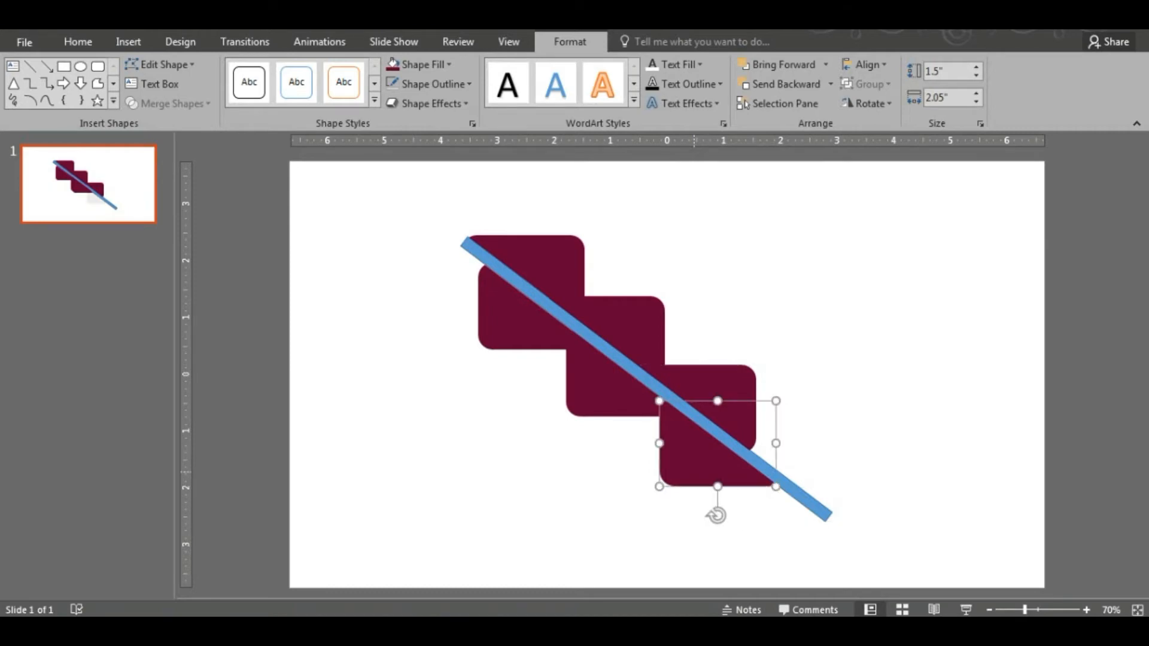
key("ctrl+Down")
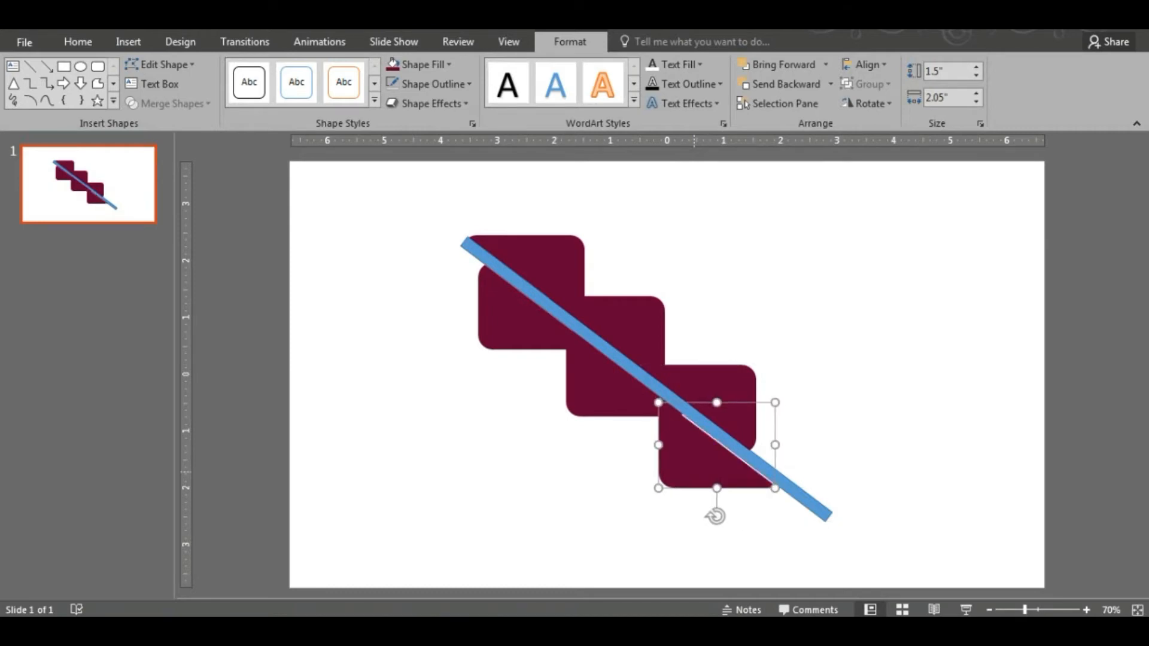
key("ctrl+Up")
Step: Place a duplicate of the third upper piece farther down the diagonal and extend the blue bar's lower-right end to about 8.86" long
left_click(728, 385)
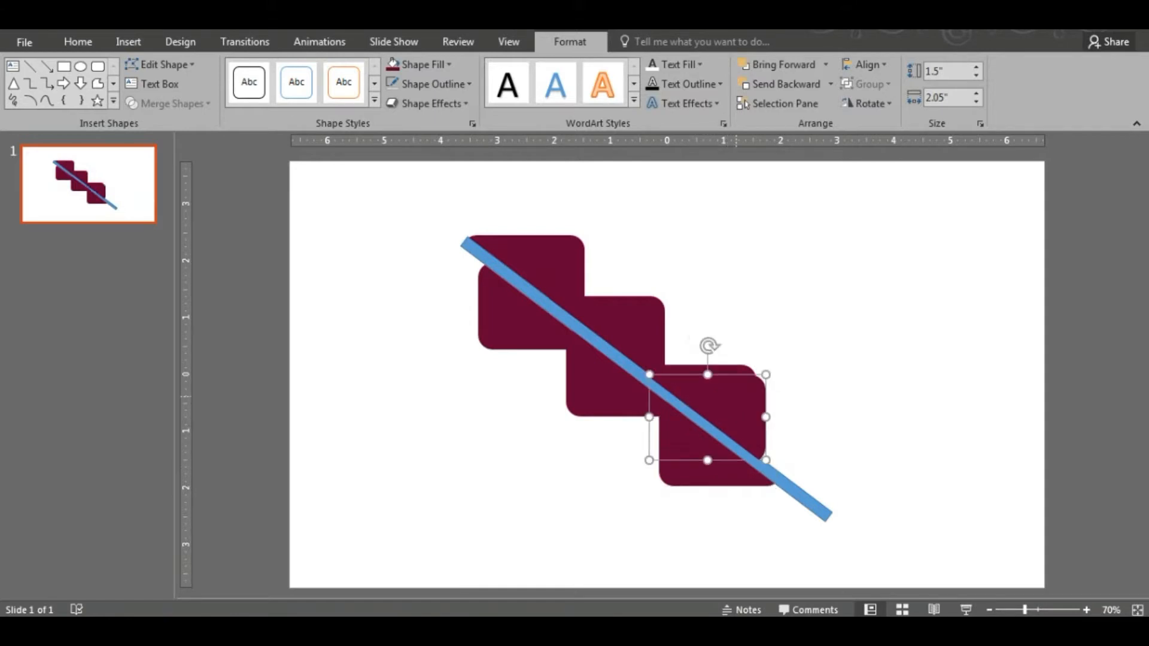
left_click_drag(728, 384, 802, 442)
left_click(826, 518)
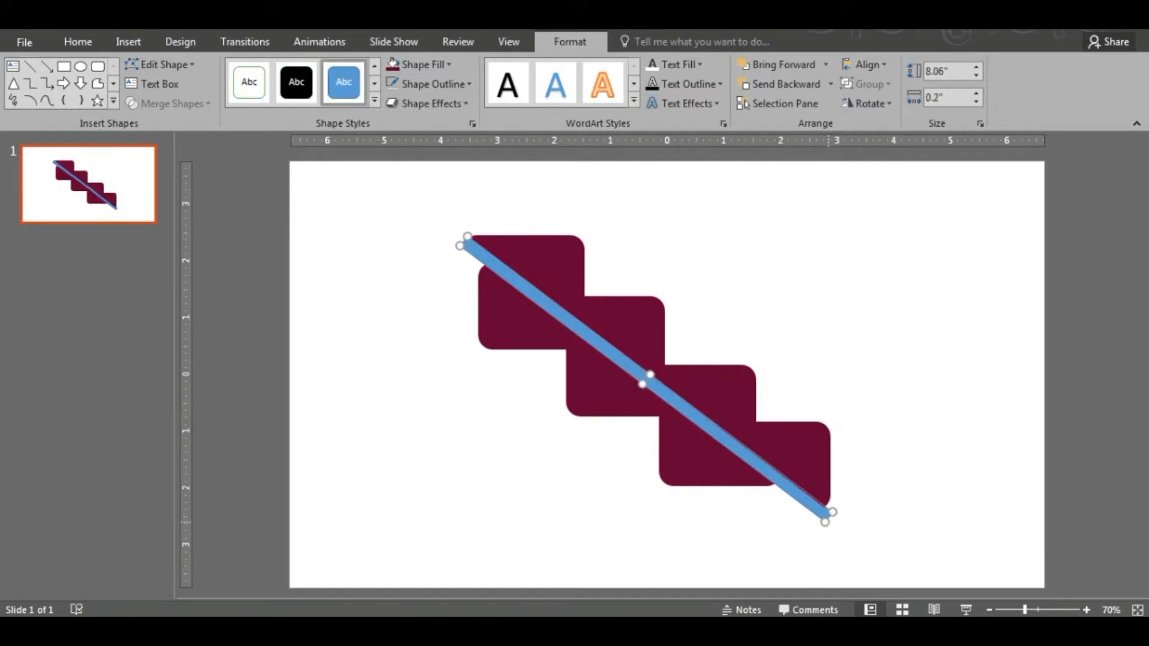
left_click_drag(828, 517, 865, 543)
Step: Move the fourth upper piece slightly down the diagonal and fit it flush against the extended bar
left_click(814, 459)
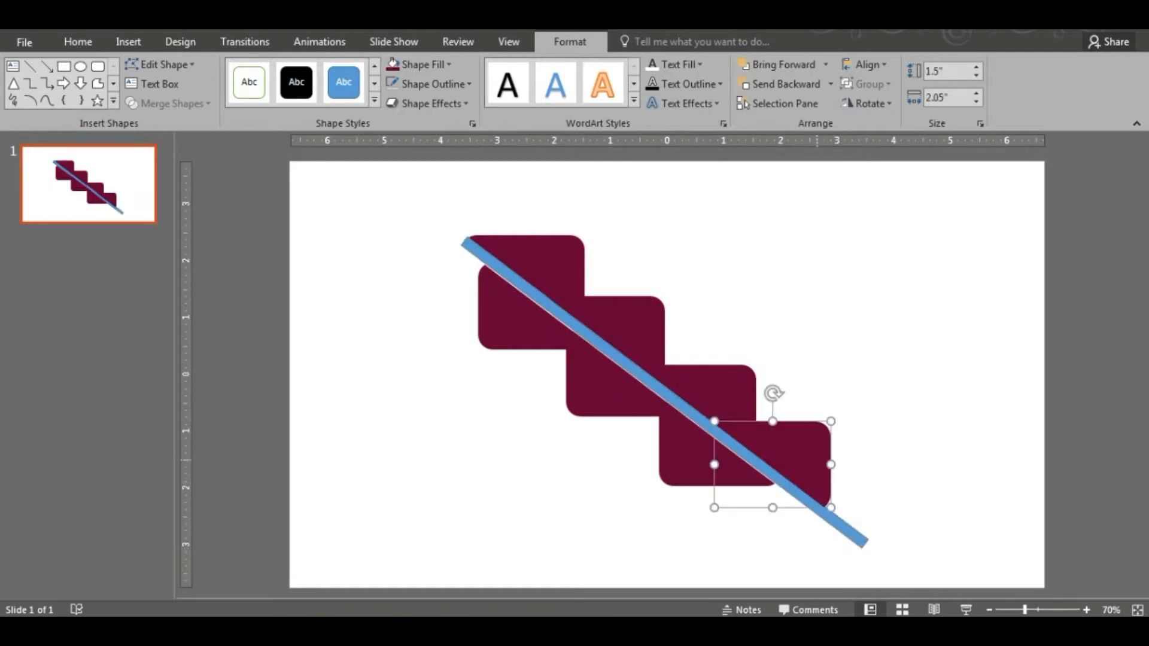
mouse_move(814, 459)
left_mouse_down()
mouse_move(851, 474)
mouse_move(828, 465)
left_mouse_up()
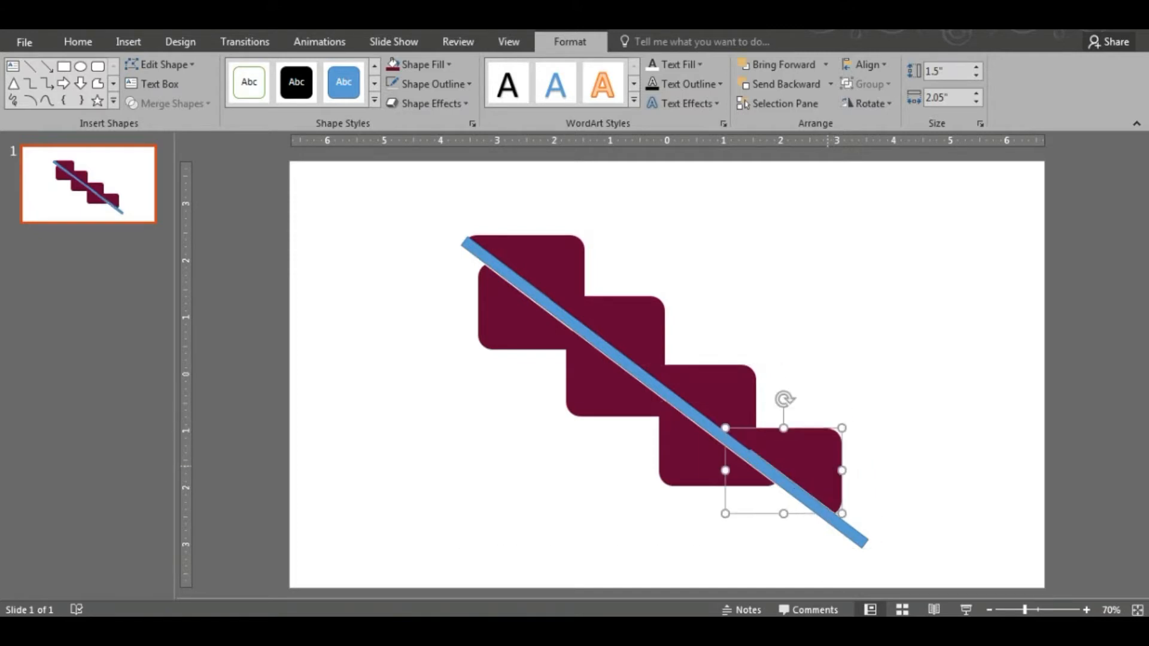
key("ctrl+Down")
Step: Nudge the third and second upper pieces slightly upward along the blue bar
left_click(705, 474)
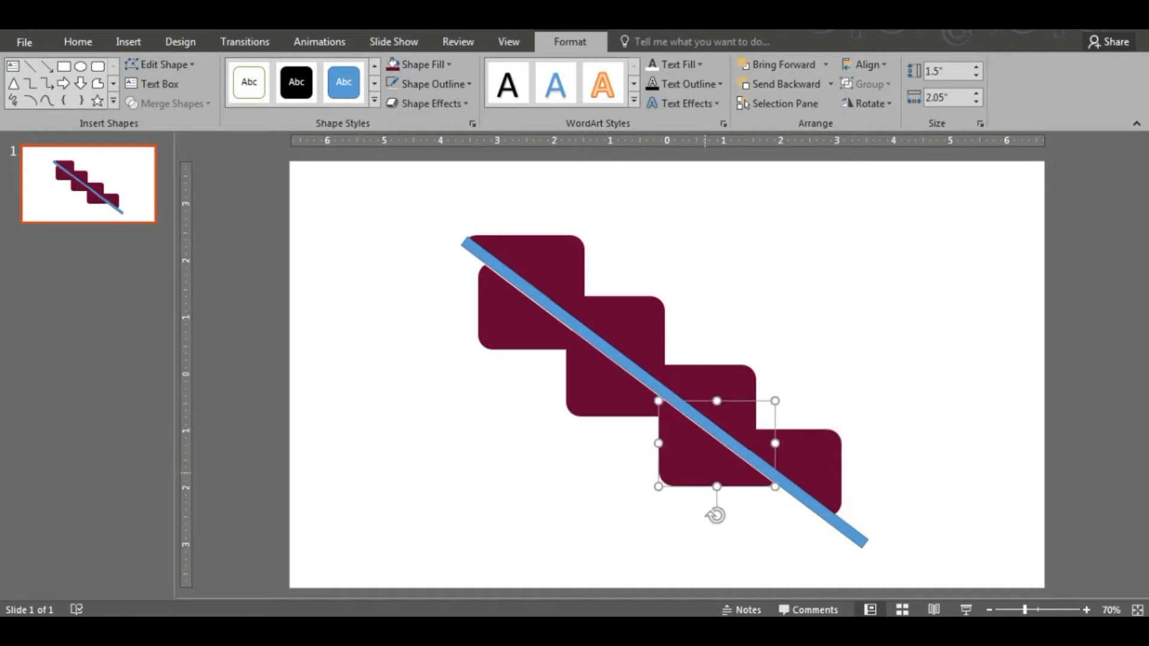
left_click(745, 386)
key("ctrl+Up")
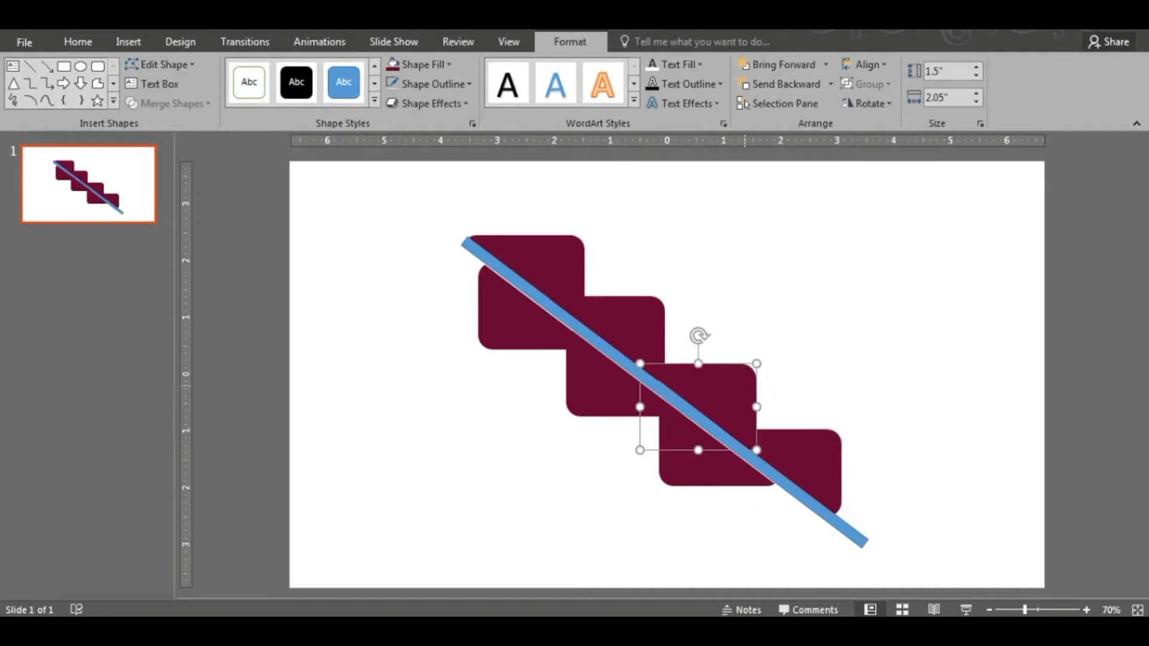
left_click(846, 375)
left_click(654, 349)
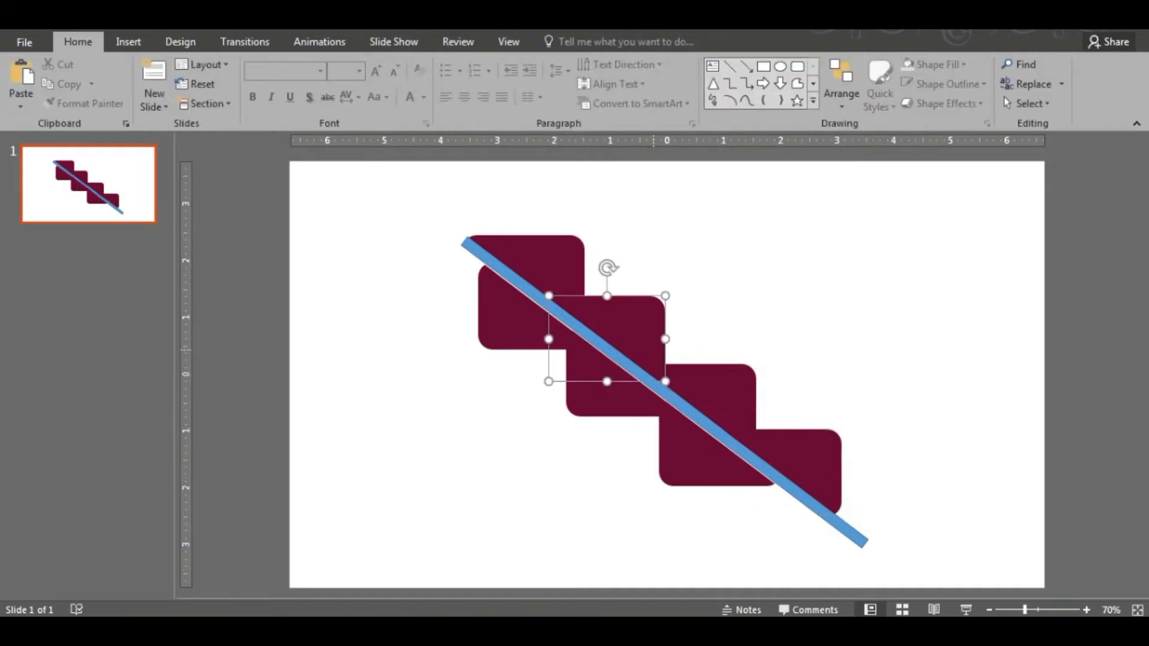
key("Escape")
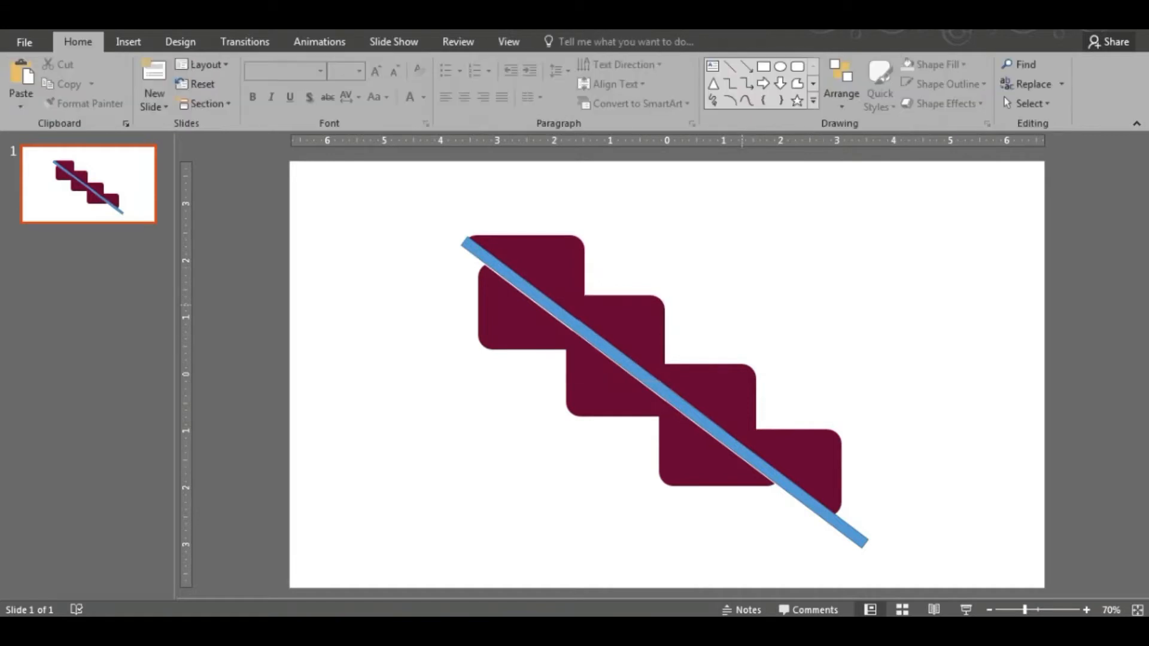
Step: Nudge the first three lower pieces slightly upward to close the gaps below the blue bar
left_click(524, 332)
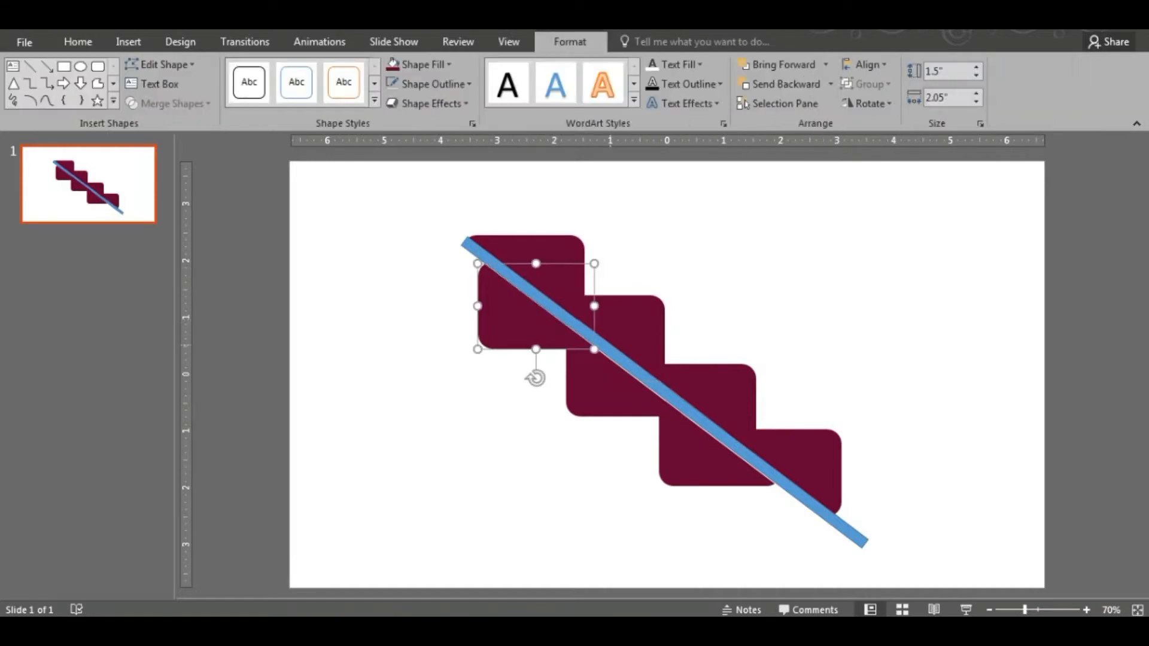
left_click(611, 386)
key("ctrl+Up")
left_click(711, 472)
key("ctrl+Up")
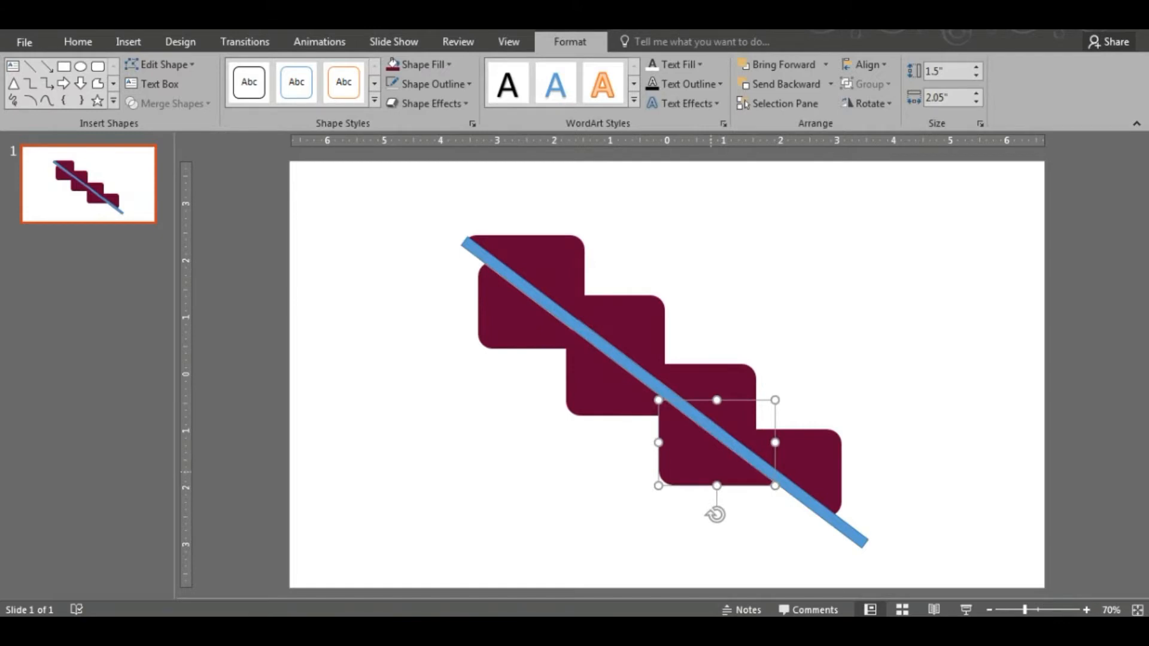
left_click(802, 473)
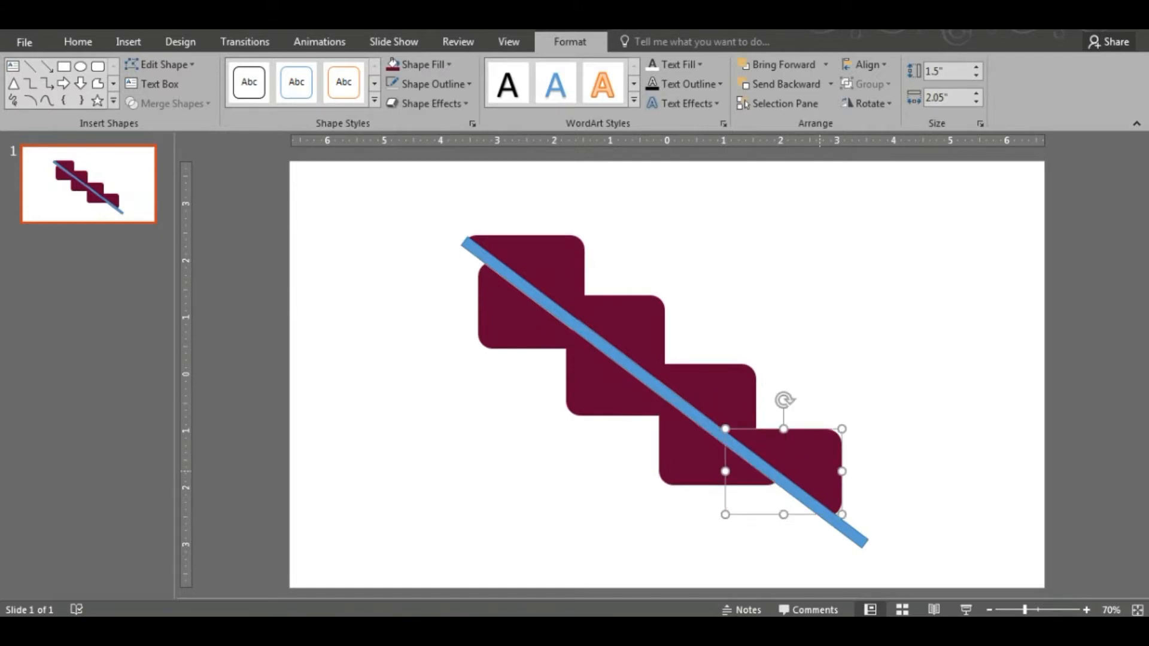
key("ctrl+d")
key("ctrl+z")
Step: Duplicate the third lower piece and fit the copy flush against the bar's underside as the fourth lower piece
left_click(689, 465)
left_click_drag(689, 464, 778, 516)
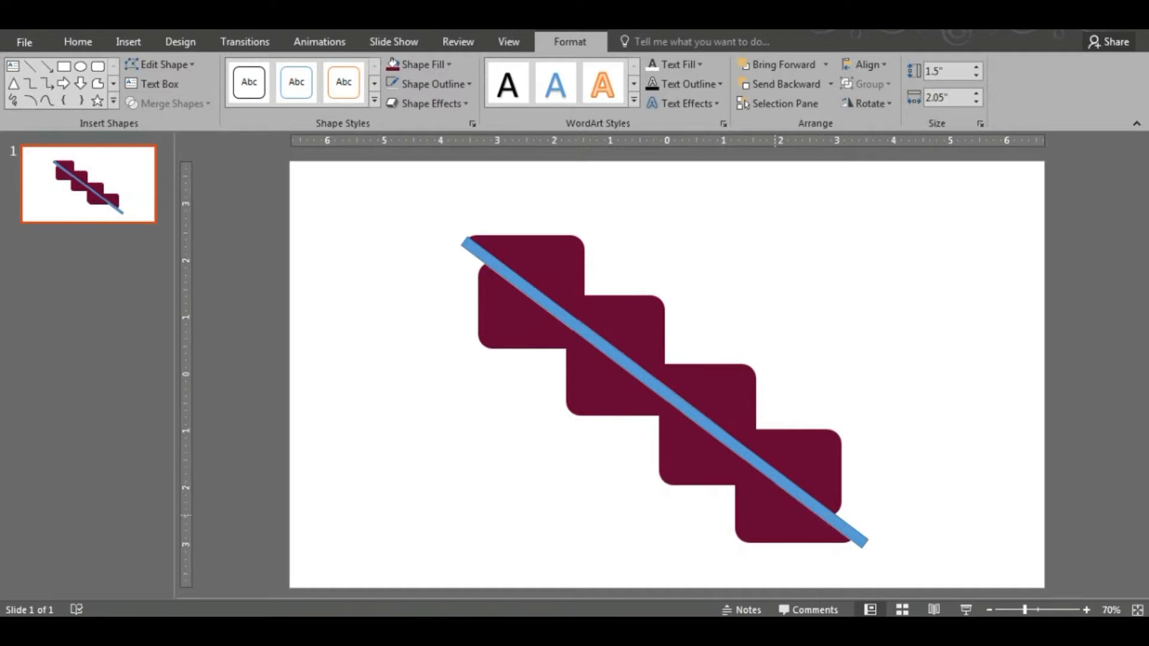
left_click_drag(776, 515, 775, 517)
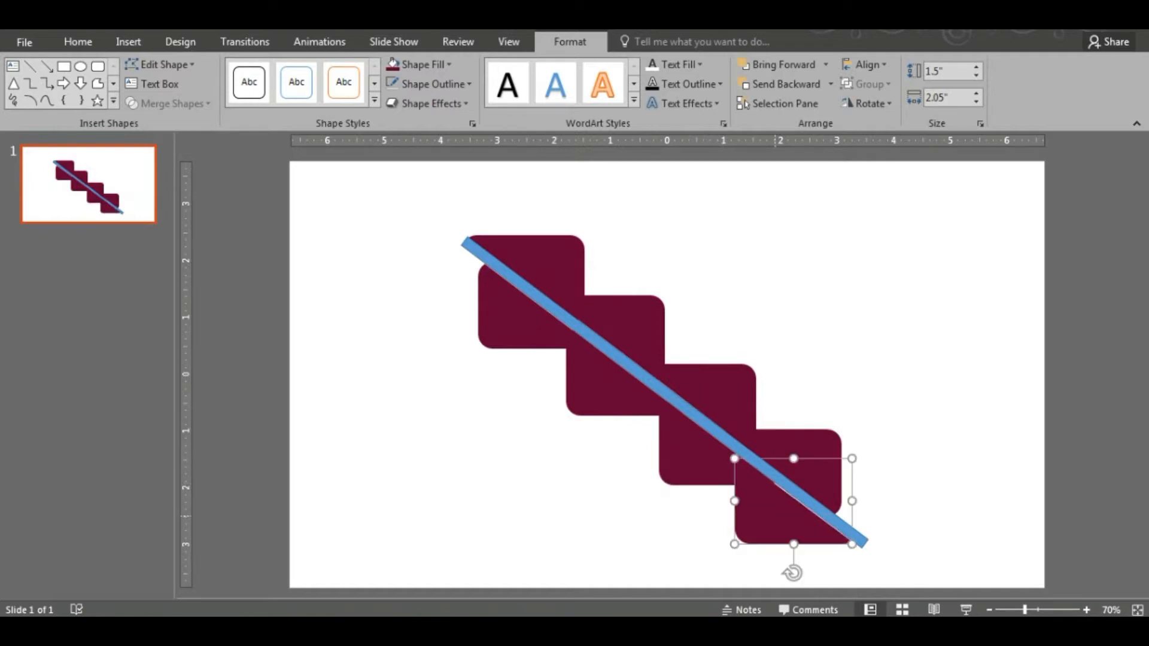
key("ctrl+Up")
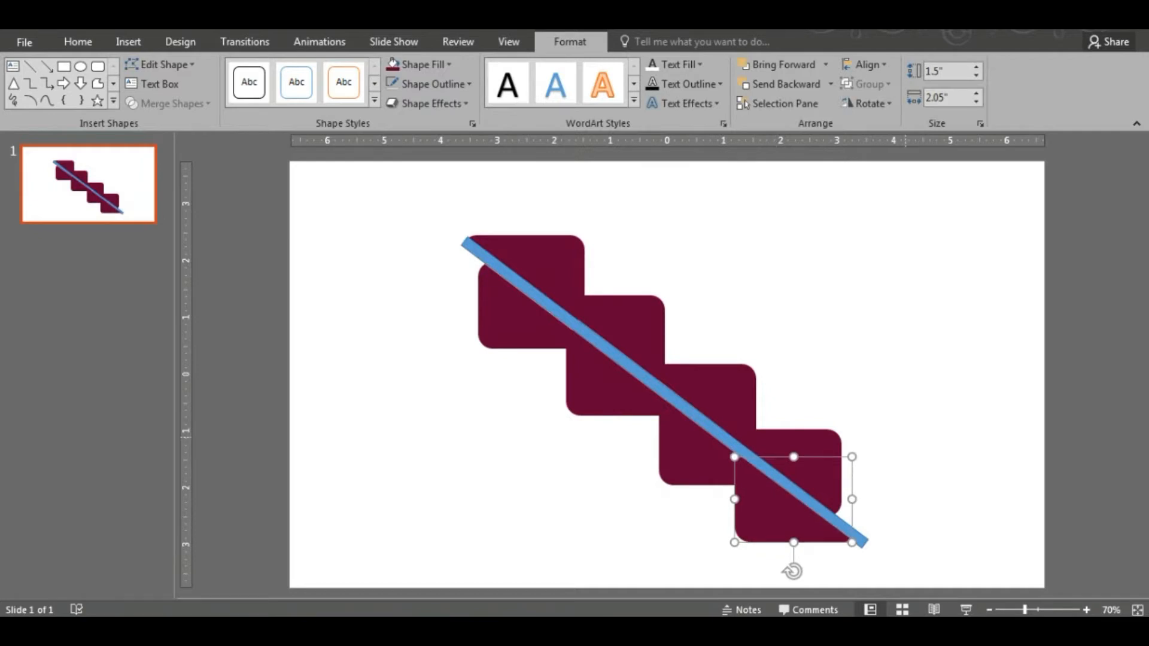
key("Escape")
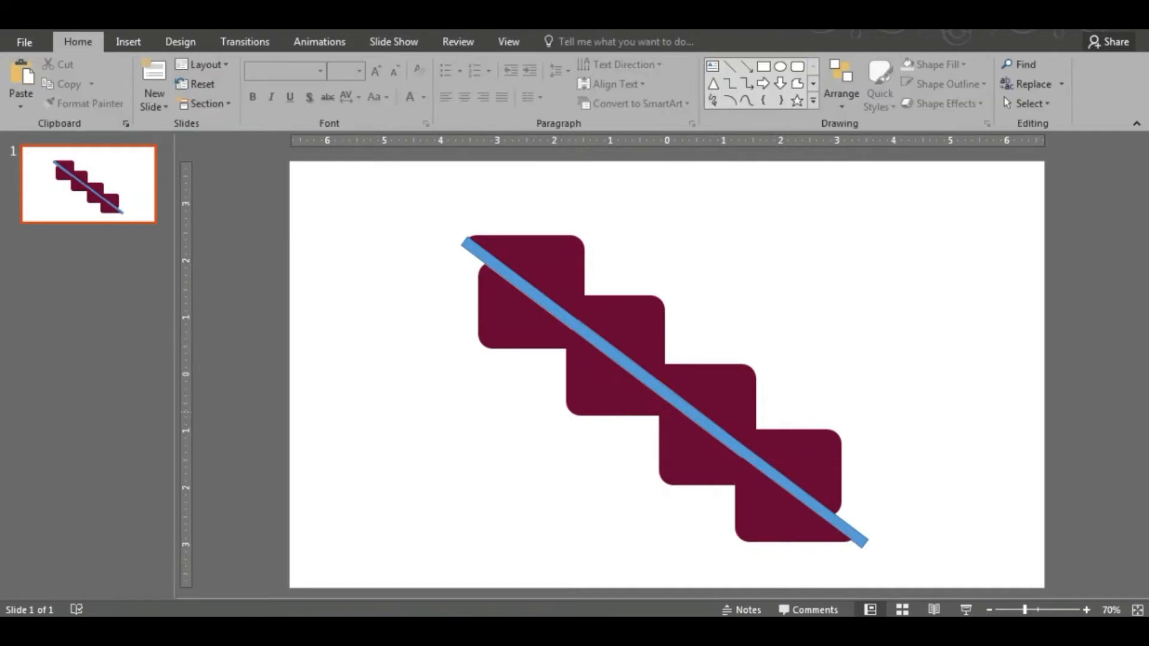
Step: Extend the blue bar's upper-left end slightly beyond the first upper piece
left_click(469, 244)
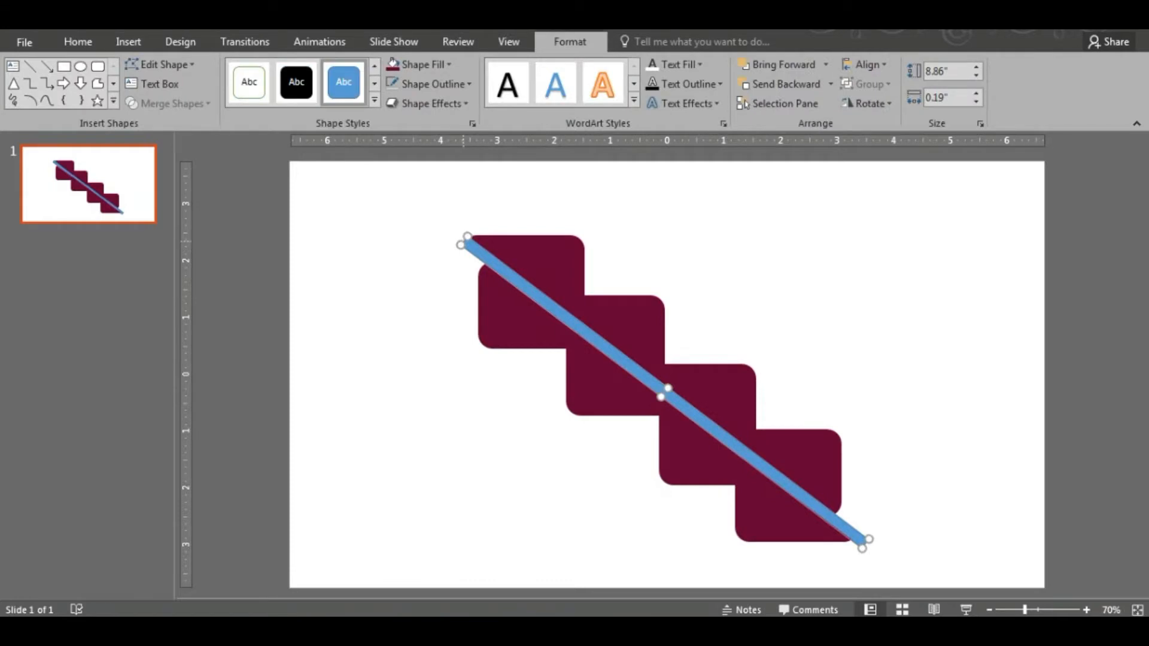
left_click_drag(460, 246, 448, 239)
left_click(792, 268)
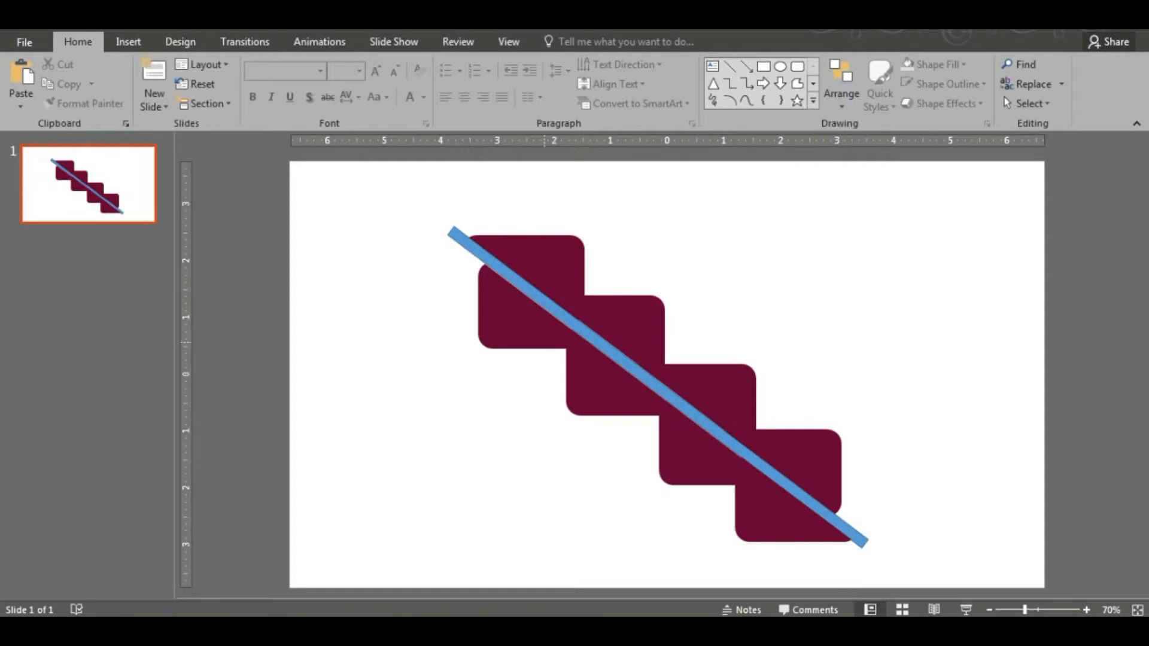
key("Tab")
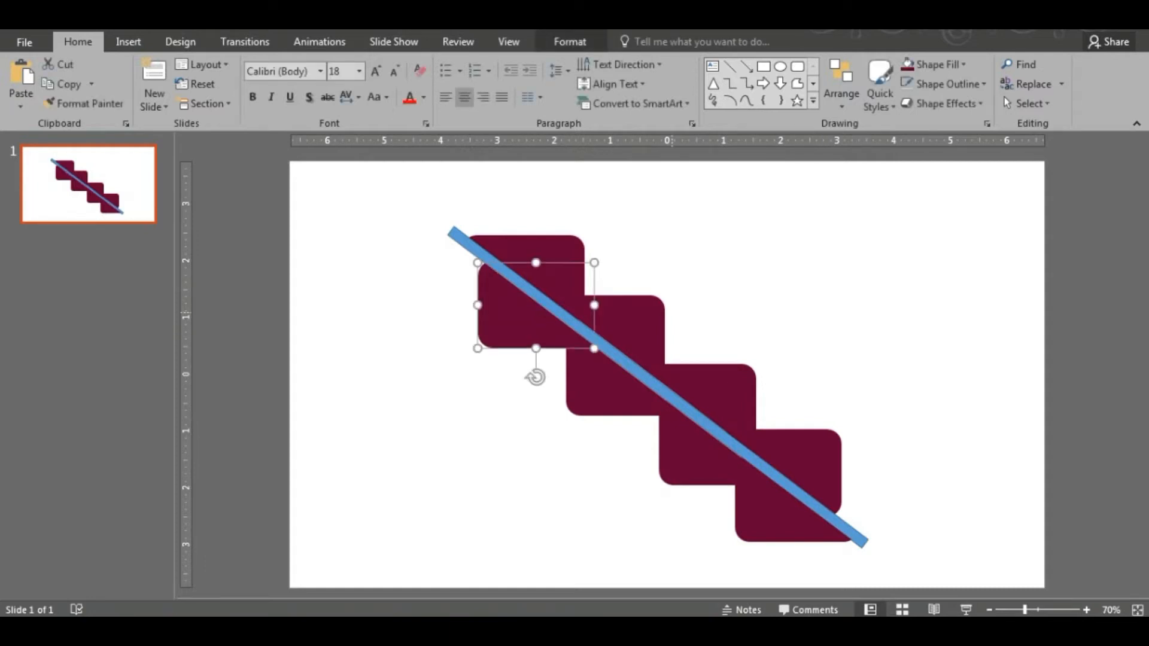
key("Escape")
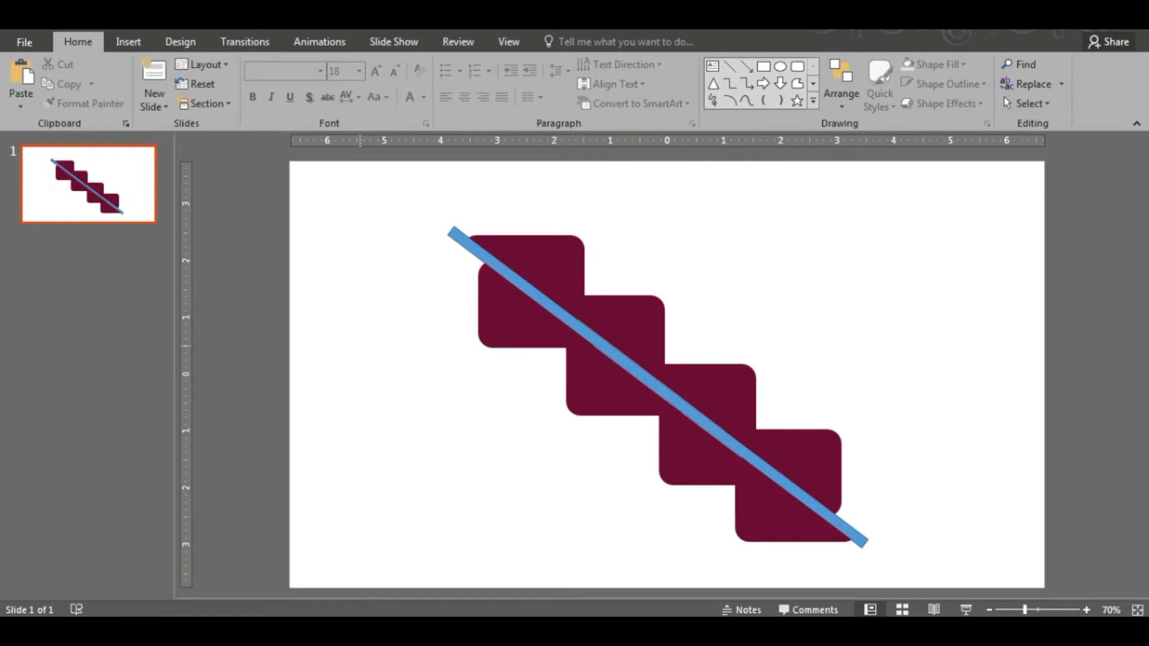
Step: Fill the four upper pieces, from the top down, with green, golden yellow, purple and the standard Dark Red
left_click(573, 252)
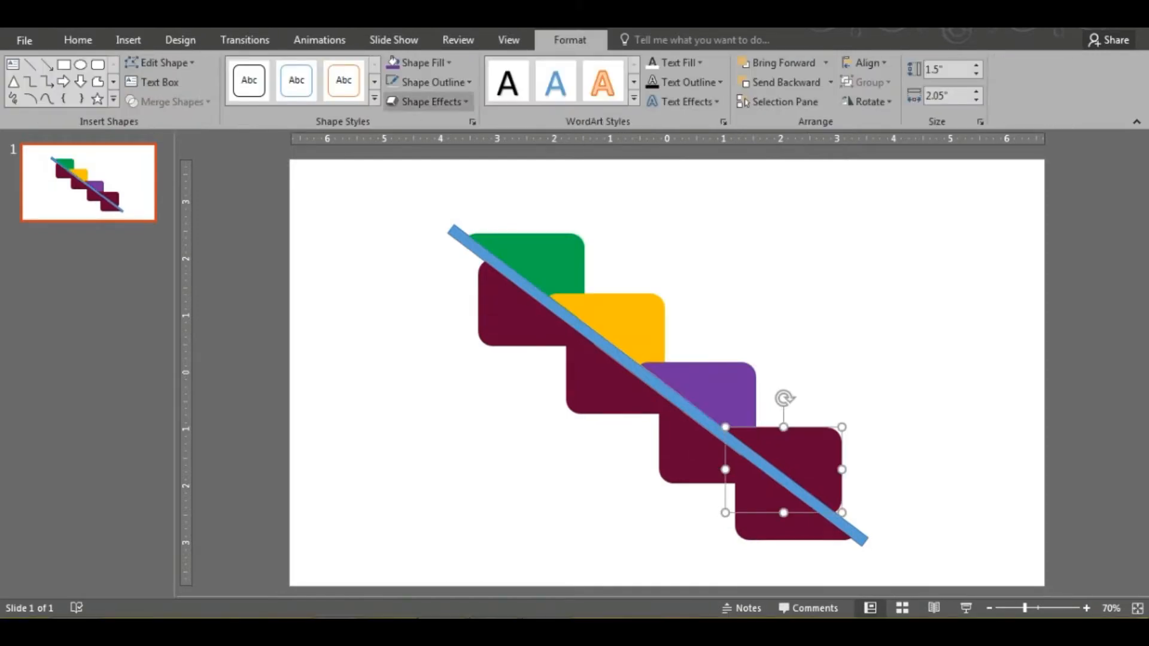
left_click(449, 63)
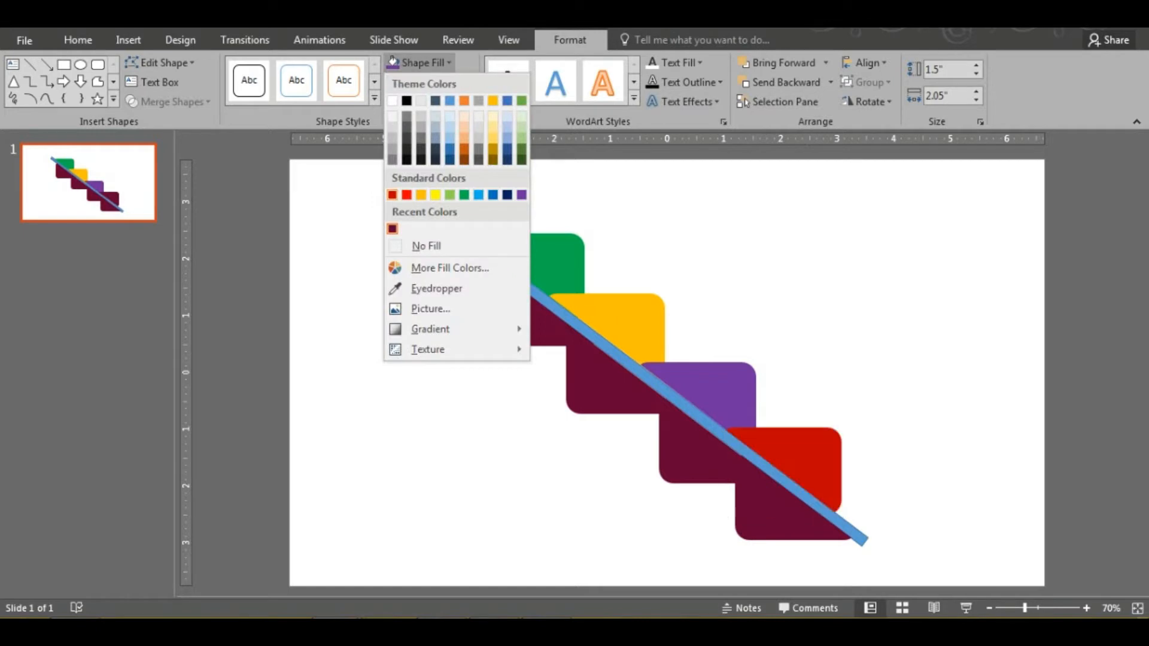
left_click(407, 195)
Step: Fill the first piece below the bar with the standard Dark Blue
left_click(535, 338)
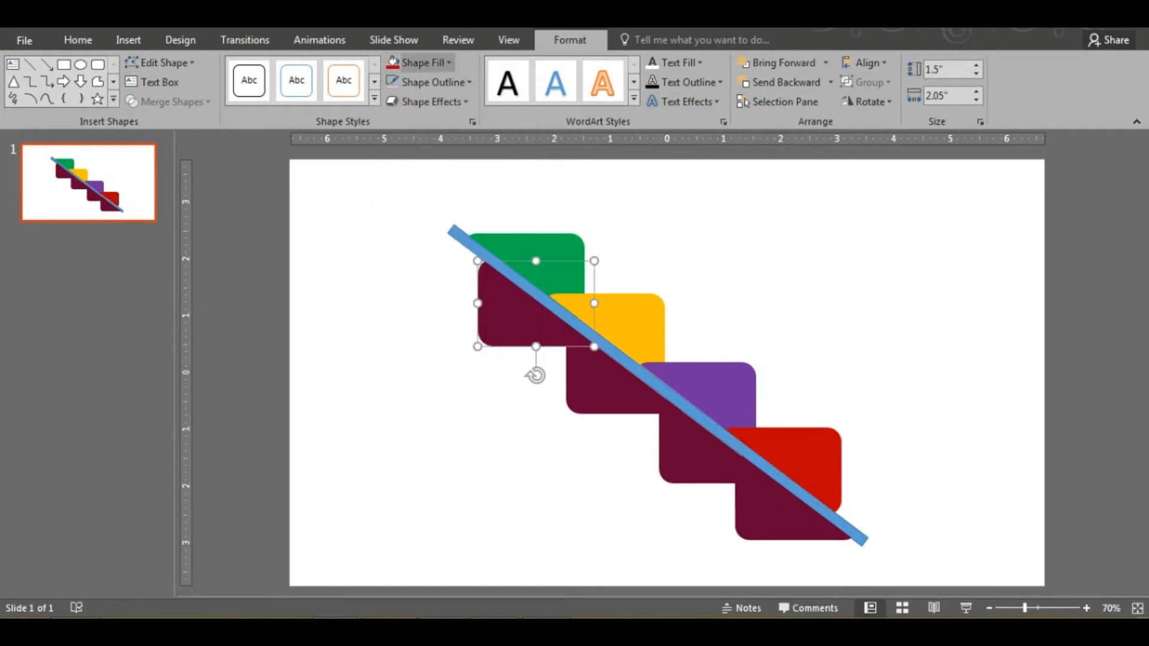
left_click(449, 63)
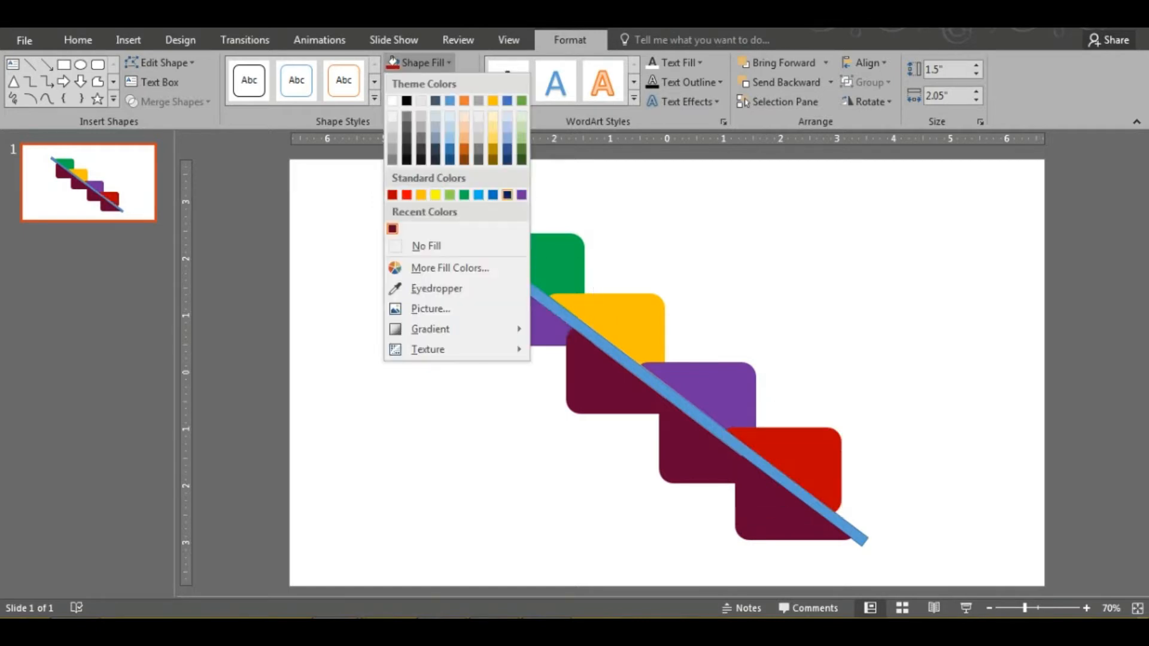
left_click(507, 195)
Step: Fill the second piece below the bar with a magenta pink from the extended color palette
left_click(598, 398)
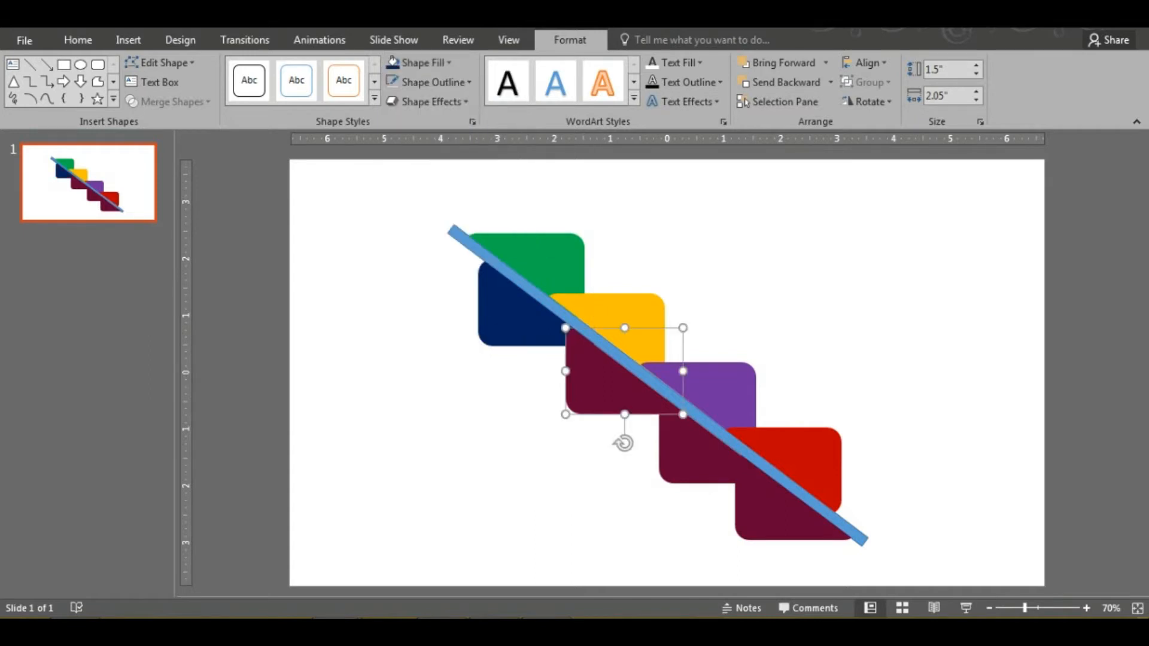
left_click(449, 62)
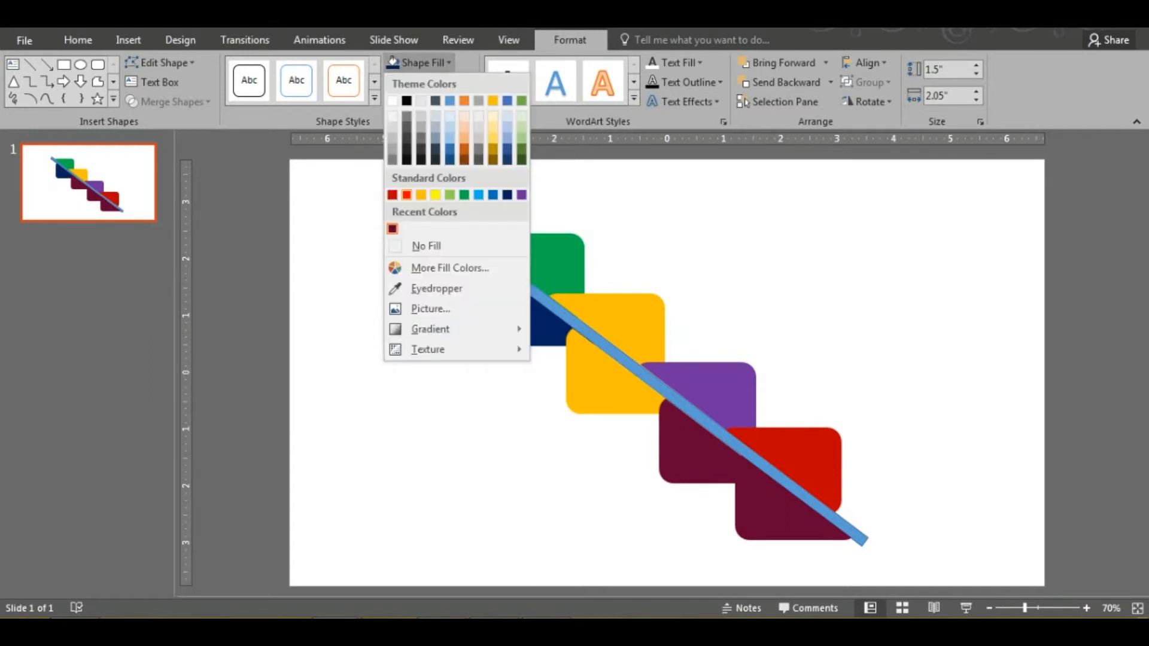
left_click(449, 267)
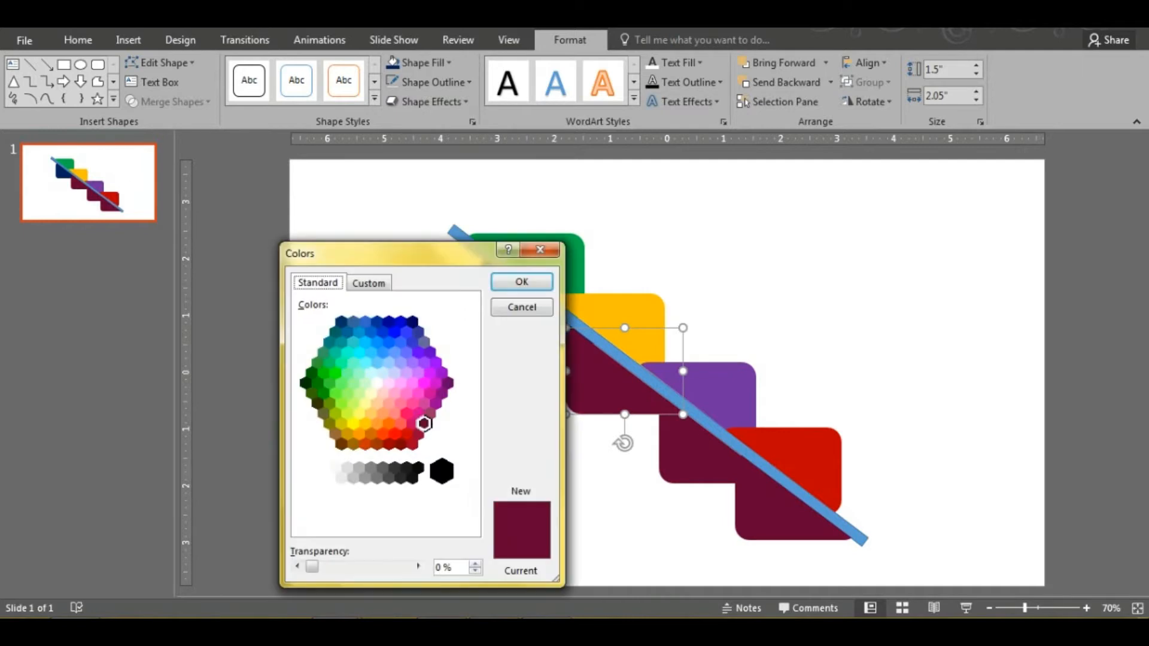
left_click(430, 393)
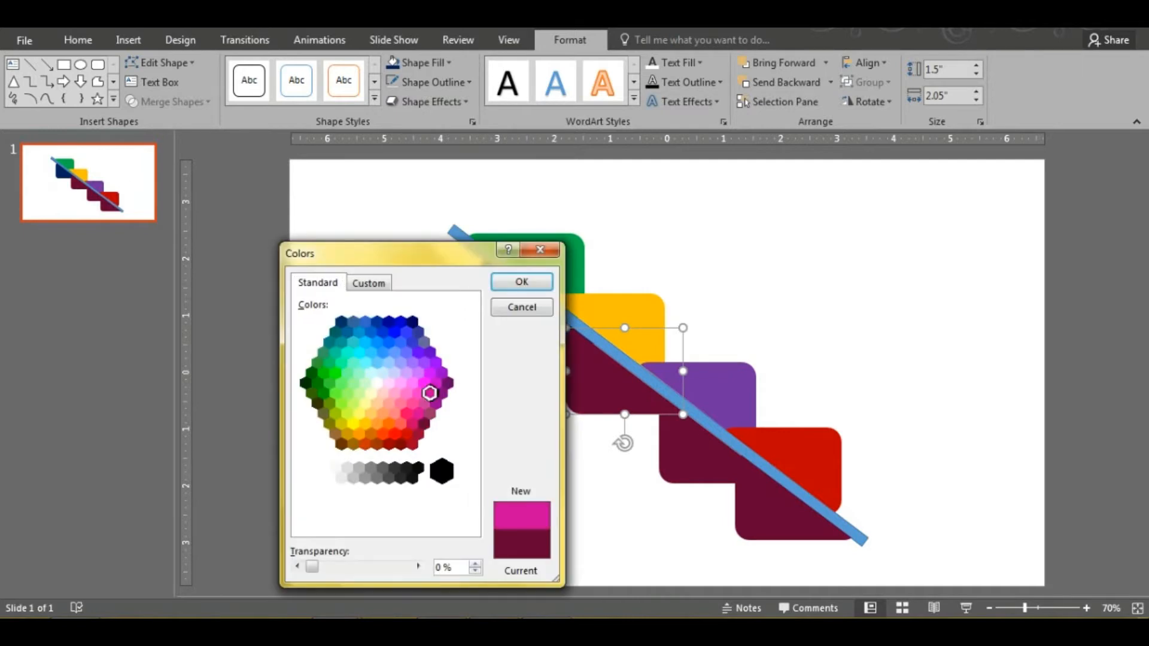
left_click(522, 282)
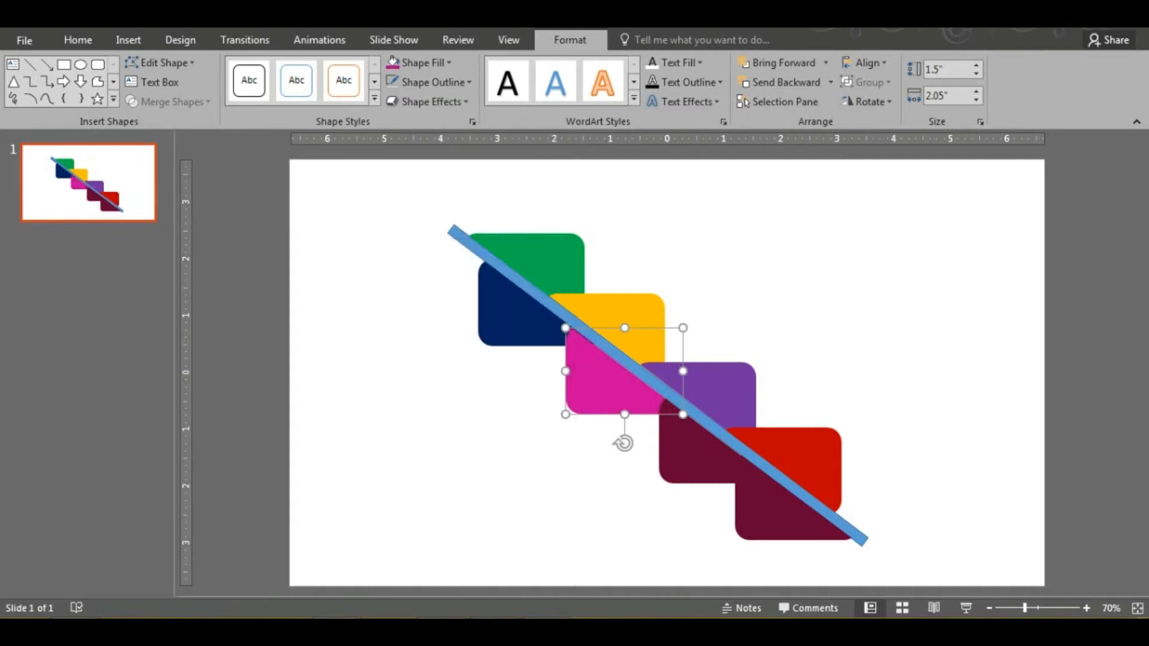
Step: Fill the third piece below the bar with the theme's orange
left_click(689, 455)
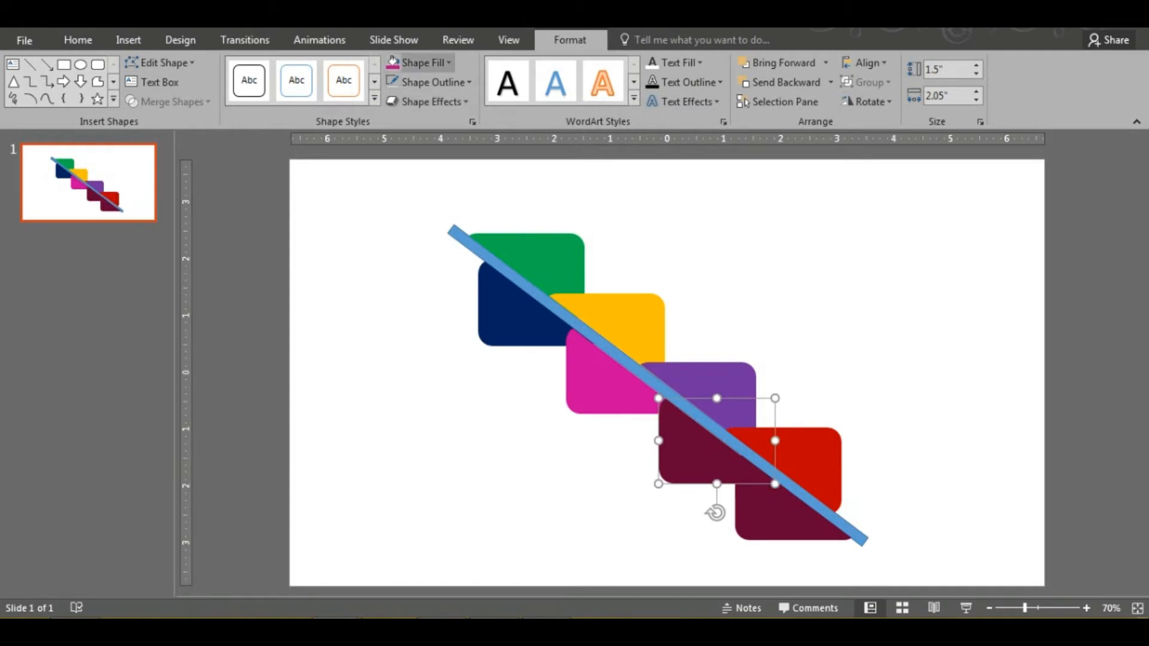
left_click(418, 62)
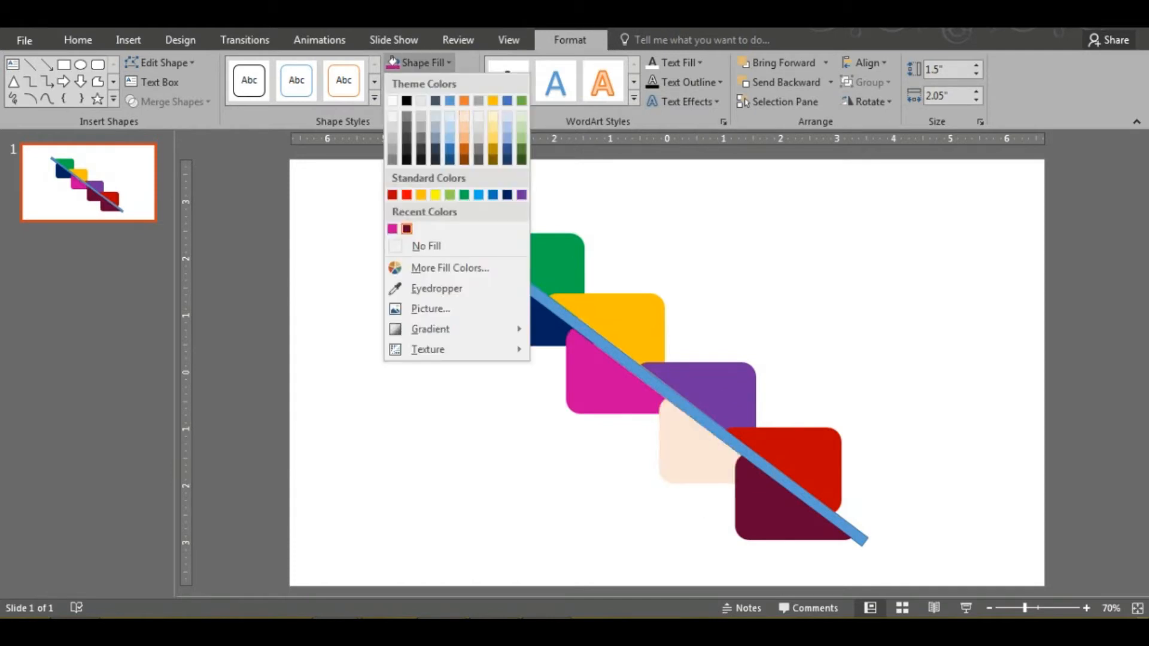
left_click(464, 101)
left_click(784, 525)
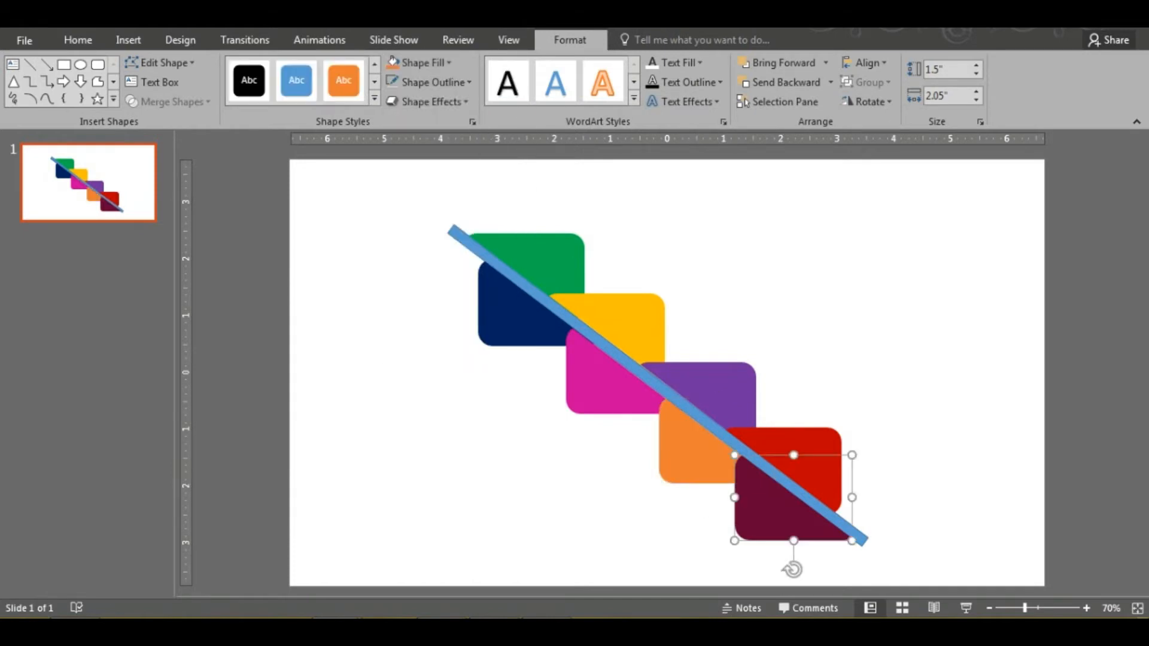
left_click(394, 62)
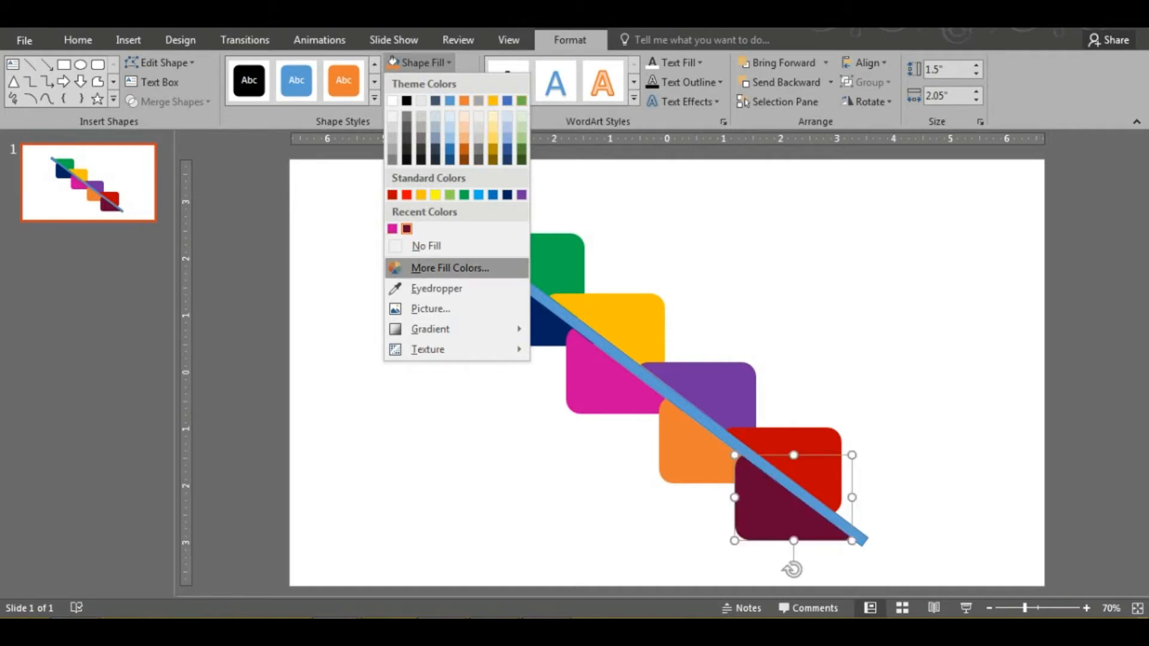
left_click(446, 268)
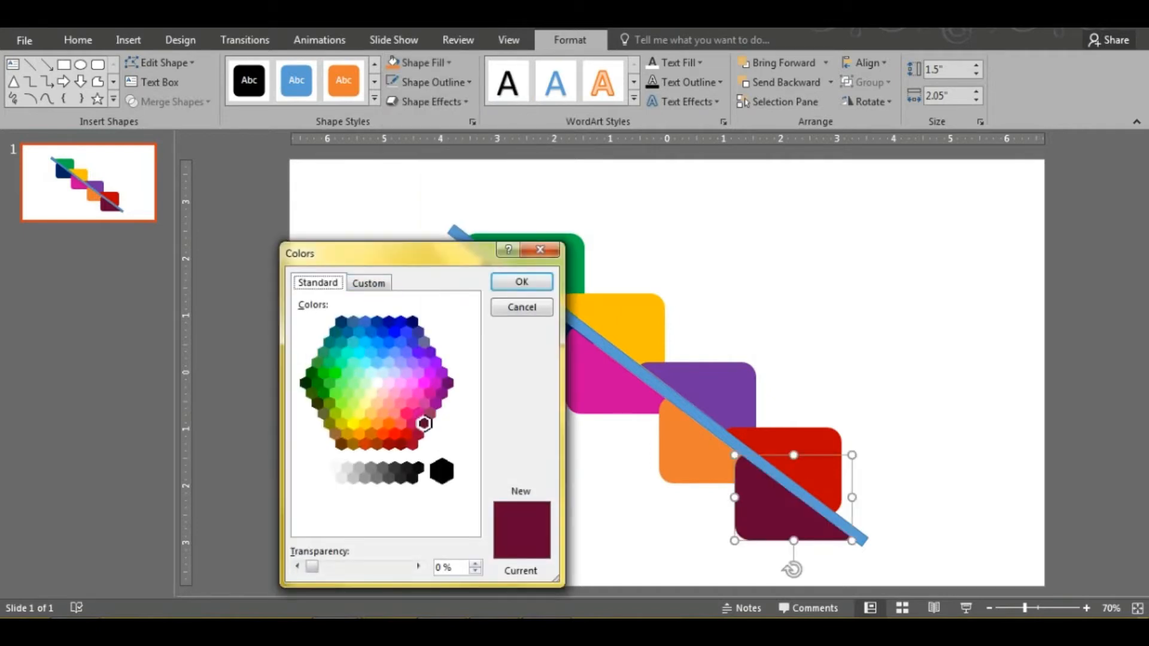
left_click(376, 445)
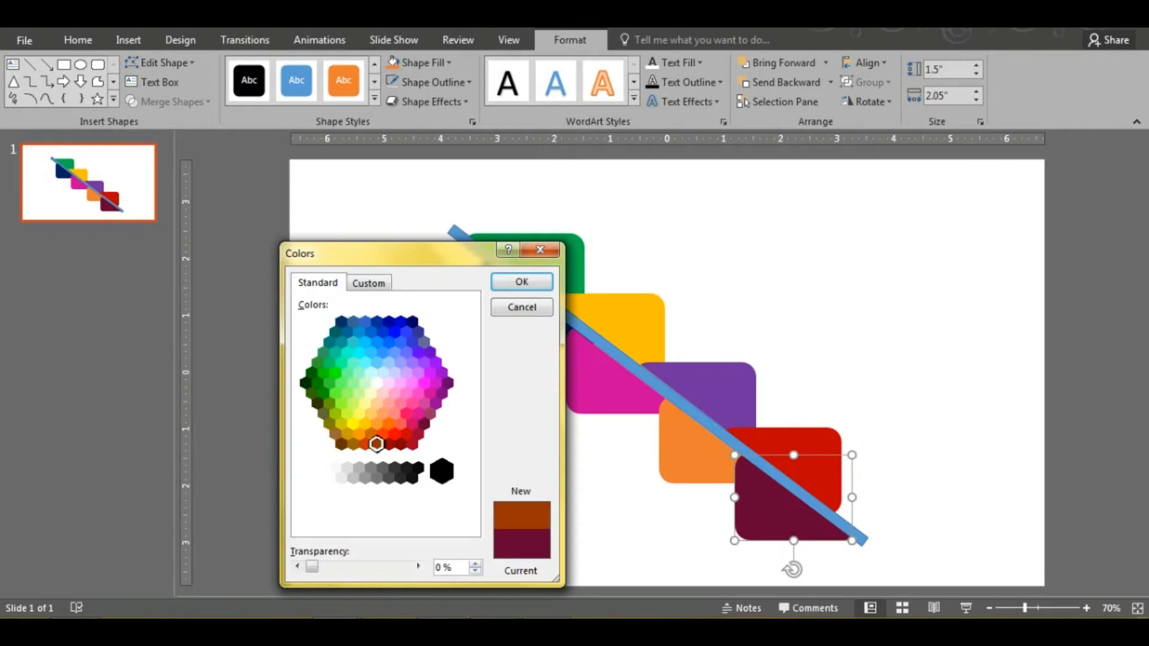
left_click(388, 444)
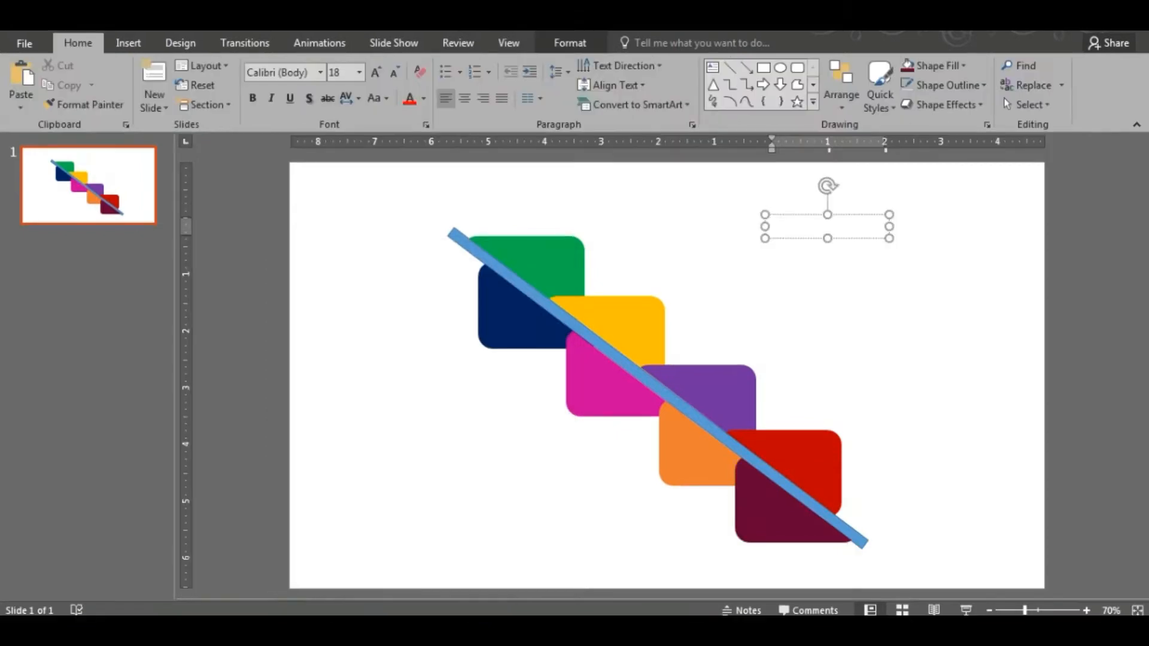
Step: Enter 01 in the empty text box, narrow the box around it, and format the number in Agency FB at 32 pt
type("01")
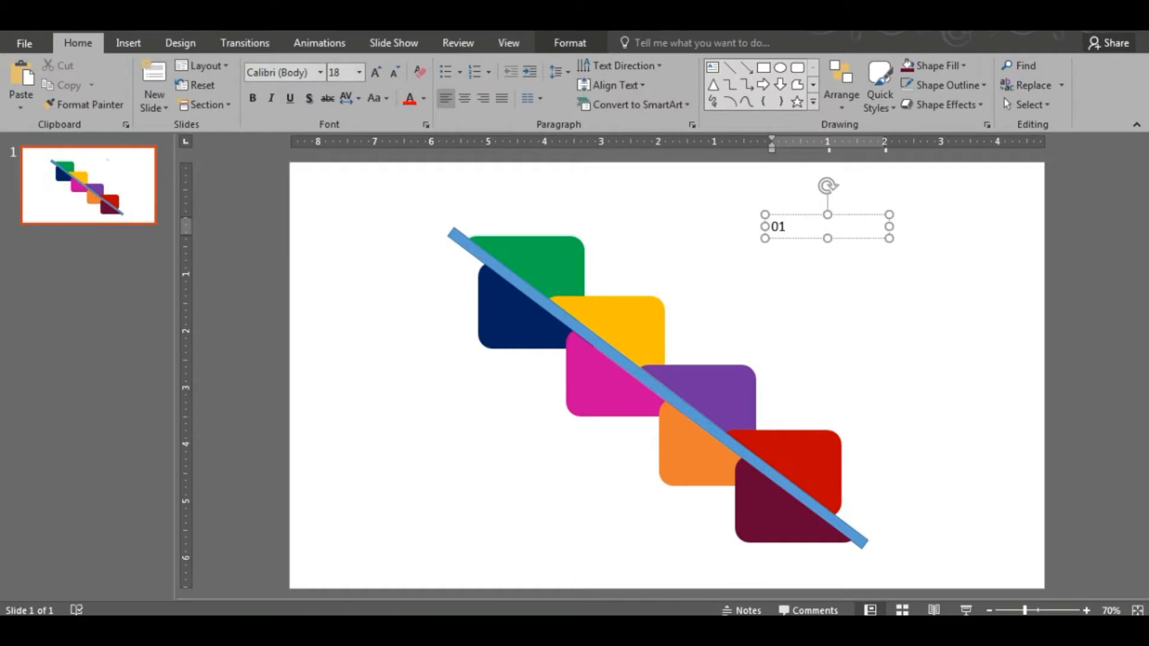
left_click_drag(889, 226, 799, 227)
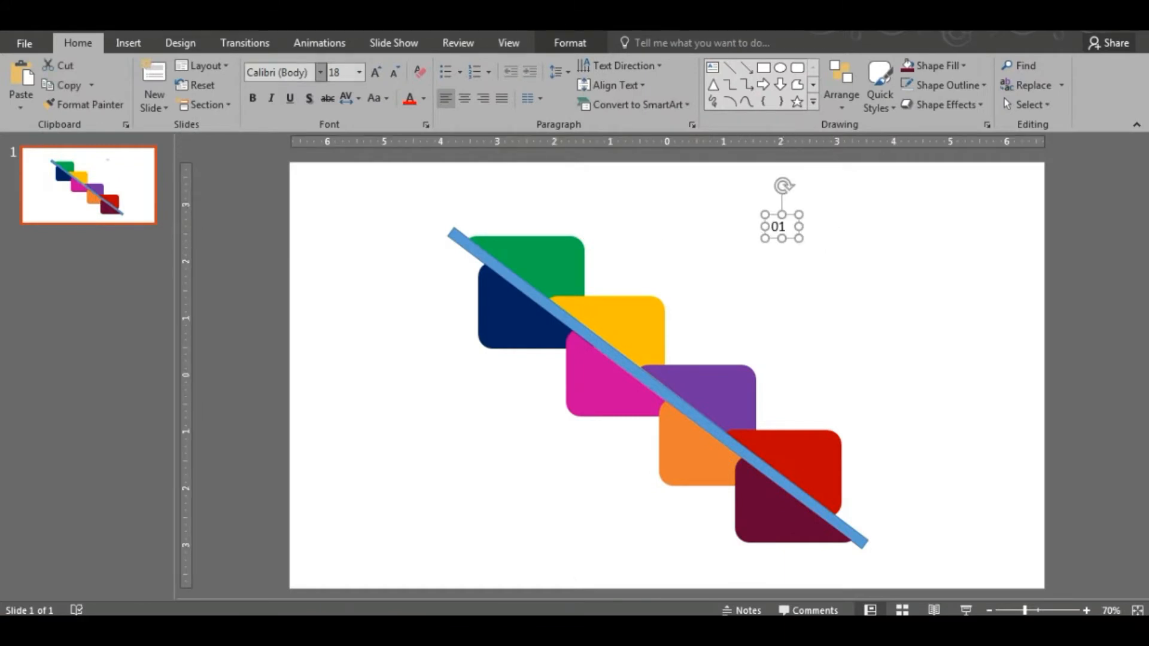
left_click(320, 73)
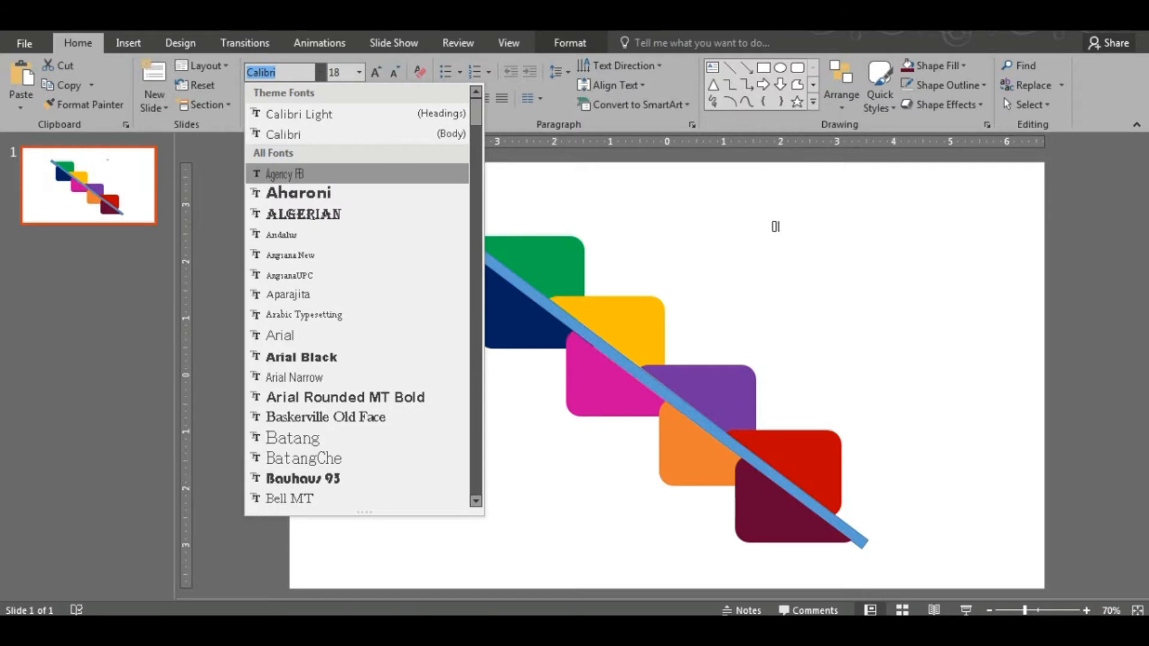
left_click(284, 173)
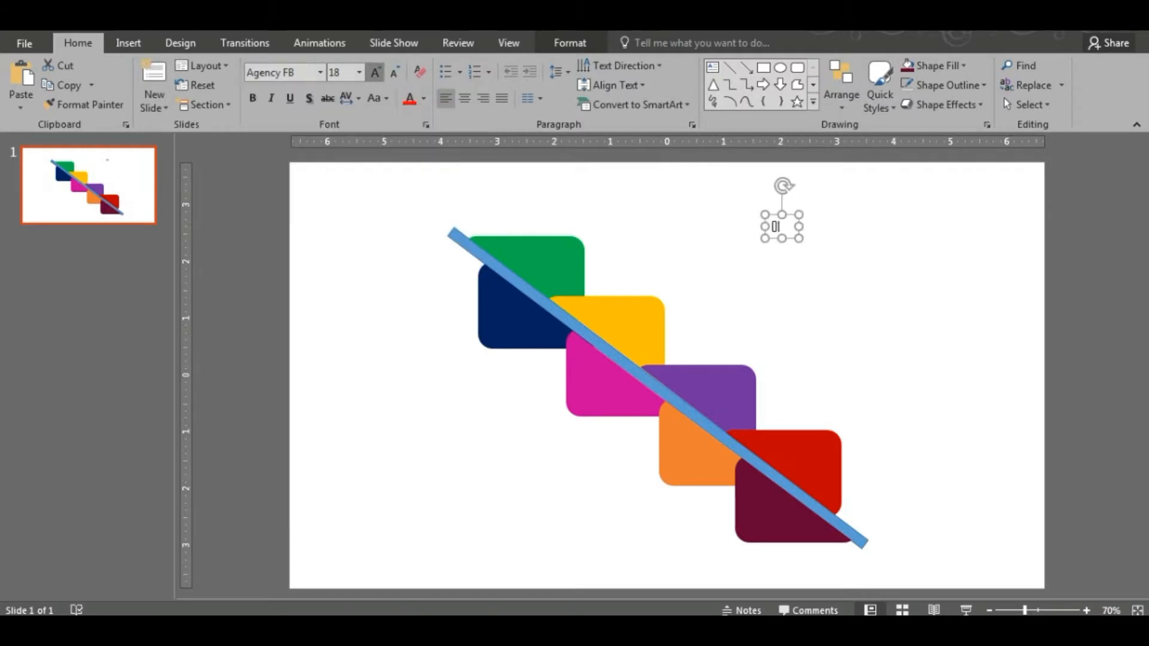
left_click(376, 73)
left_click(376, 73)
left_click(376, 72)
left_click(375, 73)
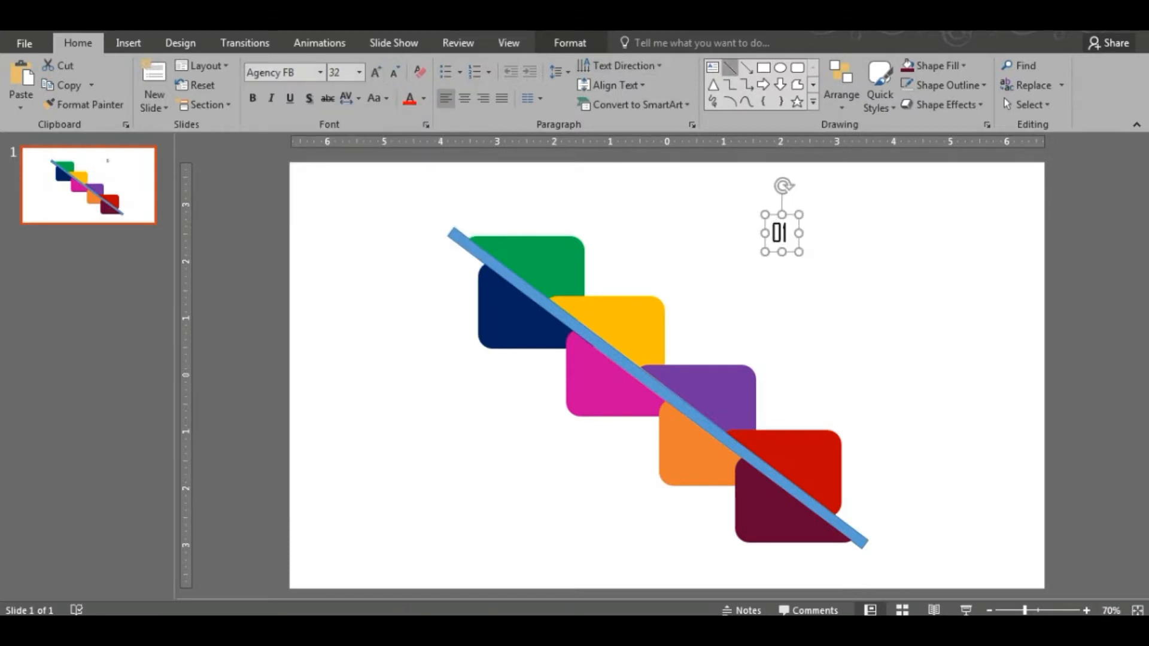
Step: Make the number 01 white and bold, and place it on the green piece
left_click(570, 43)
left_click(653, 66)
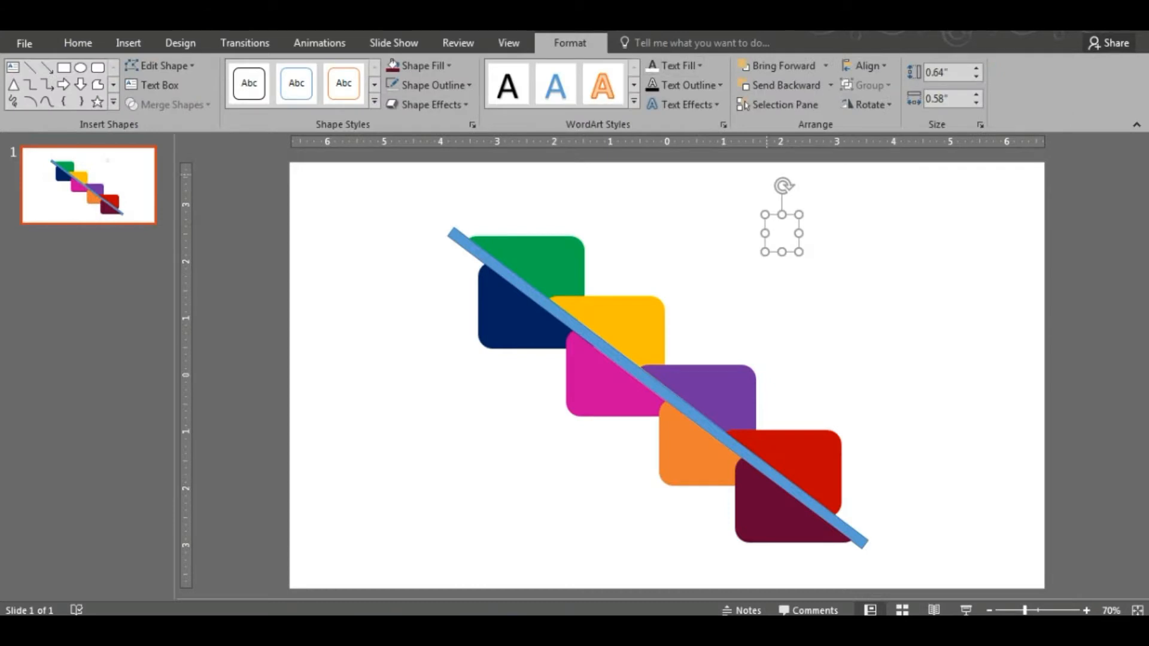
left_click_drag(803, 234, 573, 258)
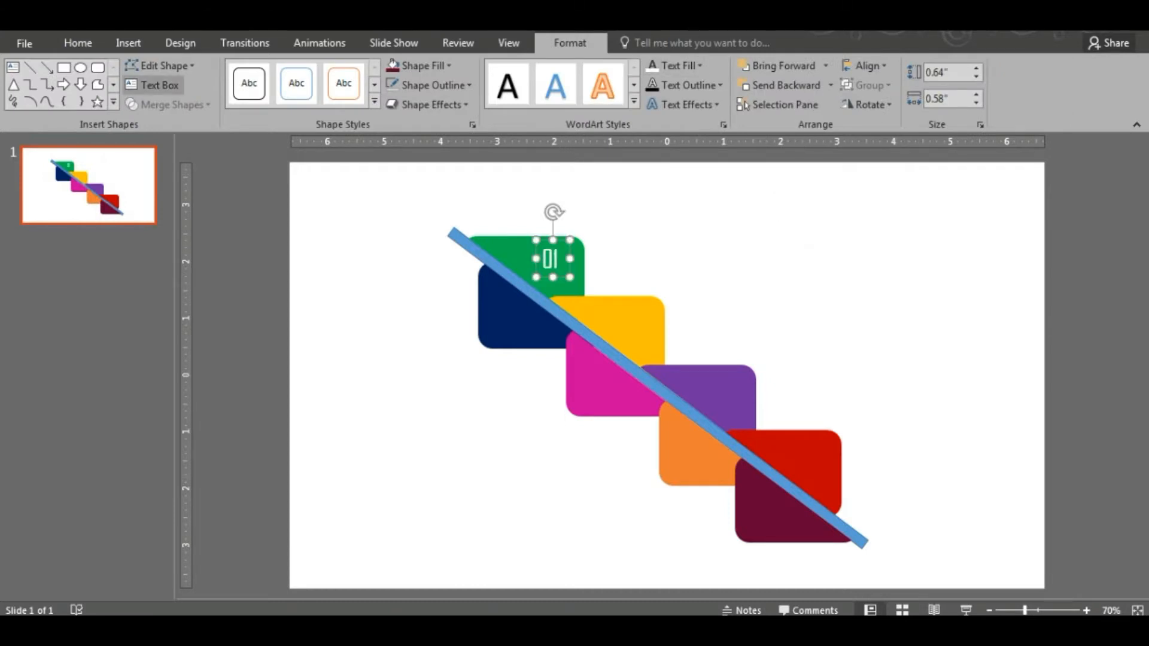
left_click(78, 44)
left_click(253, 97)
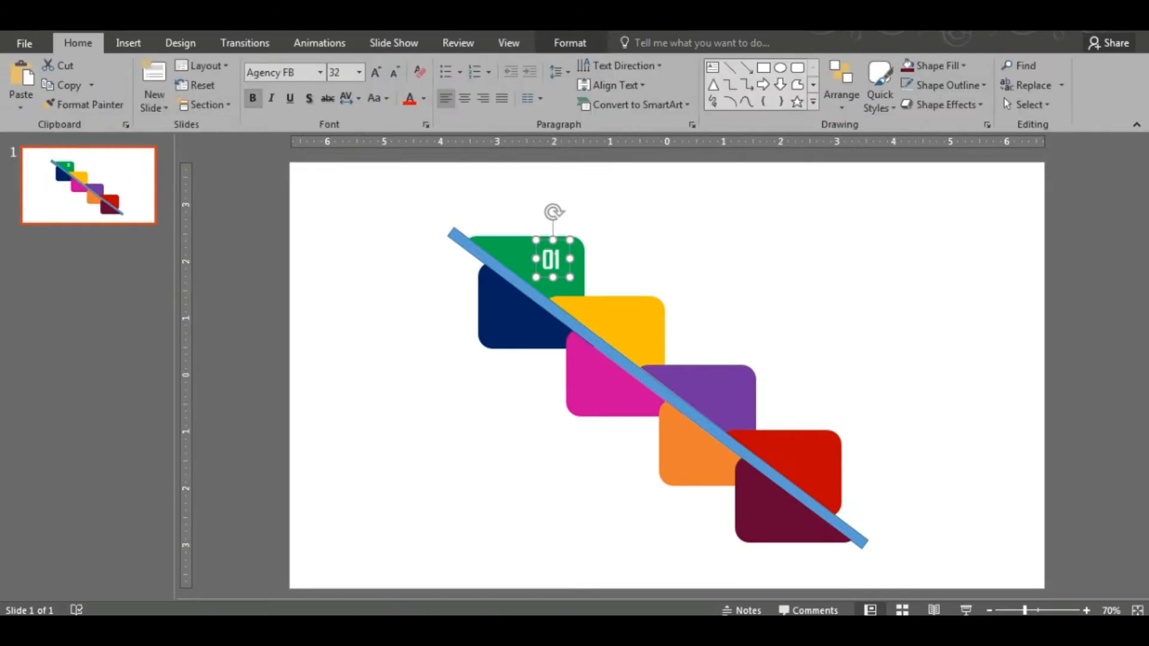
Step: Widen the 01 text box, reduce its font size to 28 pt, and place it in the green piece's upper-right corner
left_click_drag(552, 259, 727, 242)
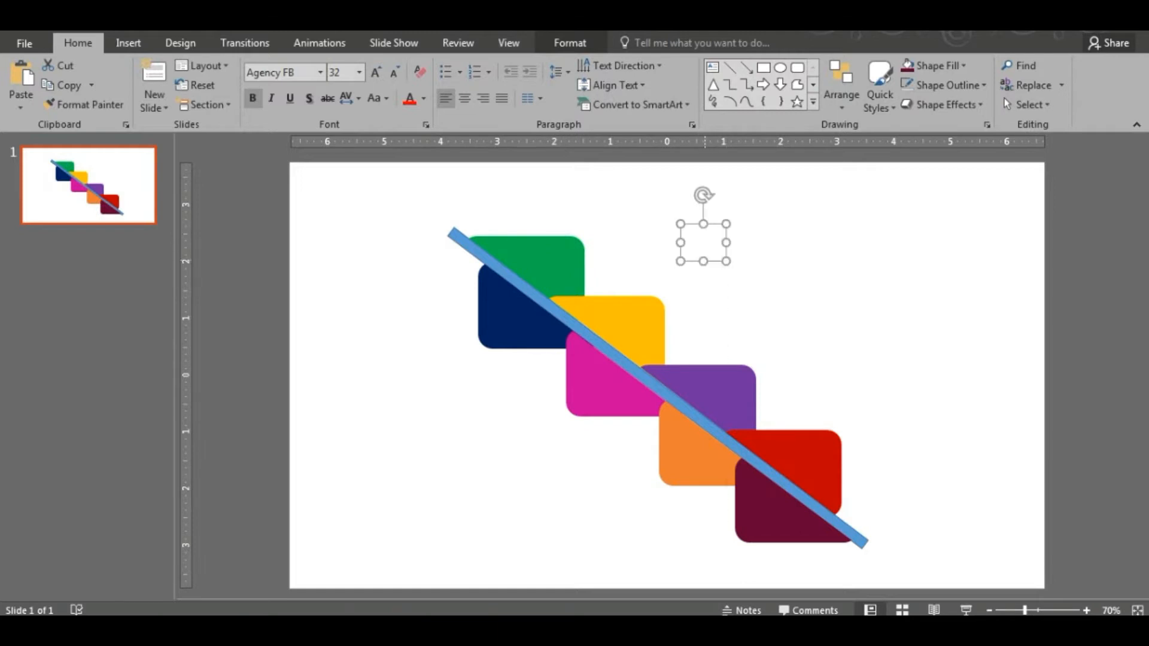
left_click(394, 71)
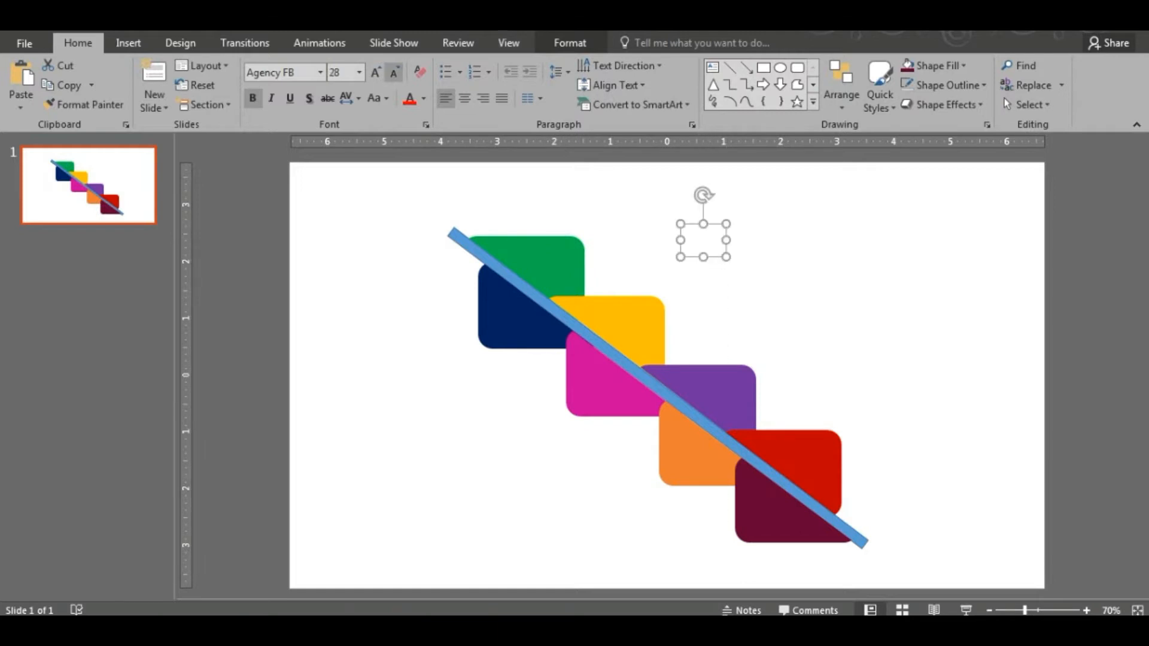
left_click_drag(727, 230, 598, 242)
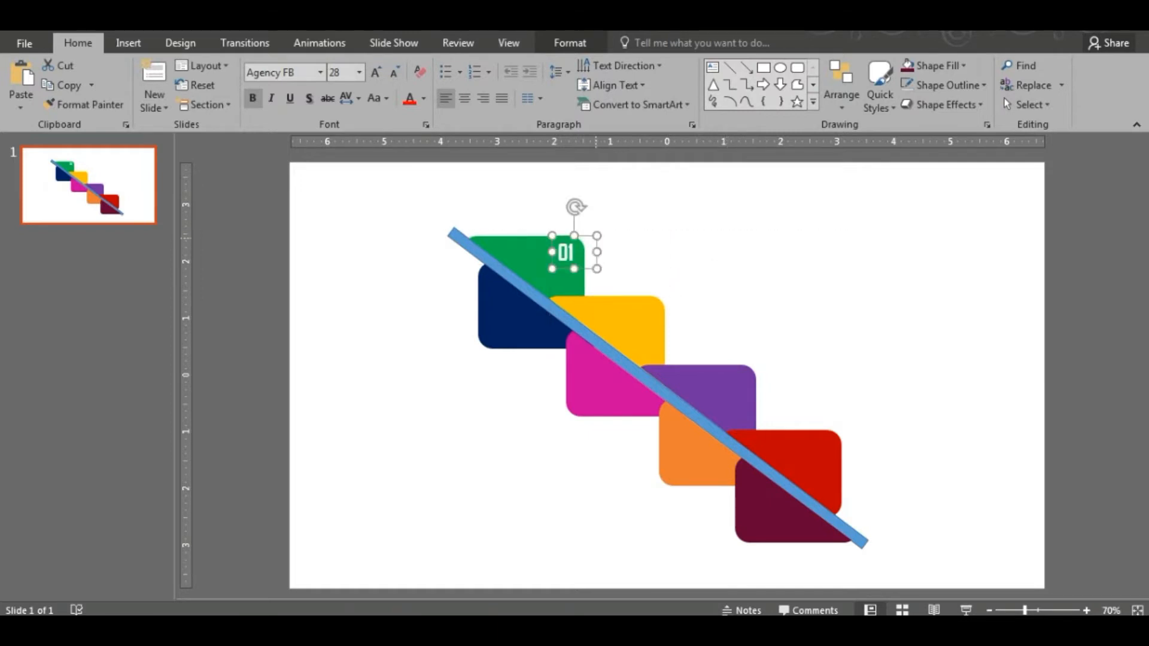
Step: Duplicate the 01 label into the upper-right corners of the yellow, purple and red pieces
key("ctrl+d")
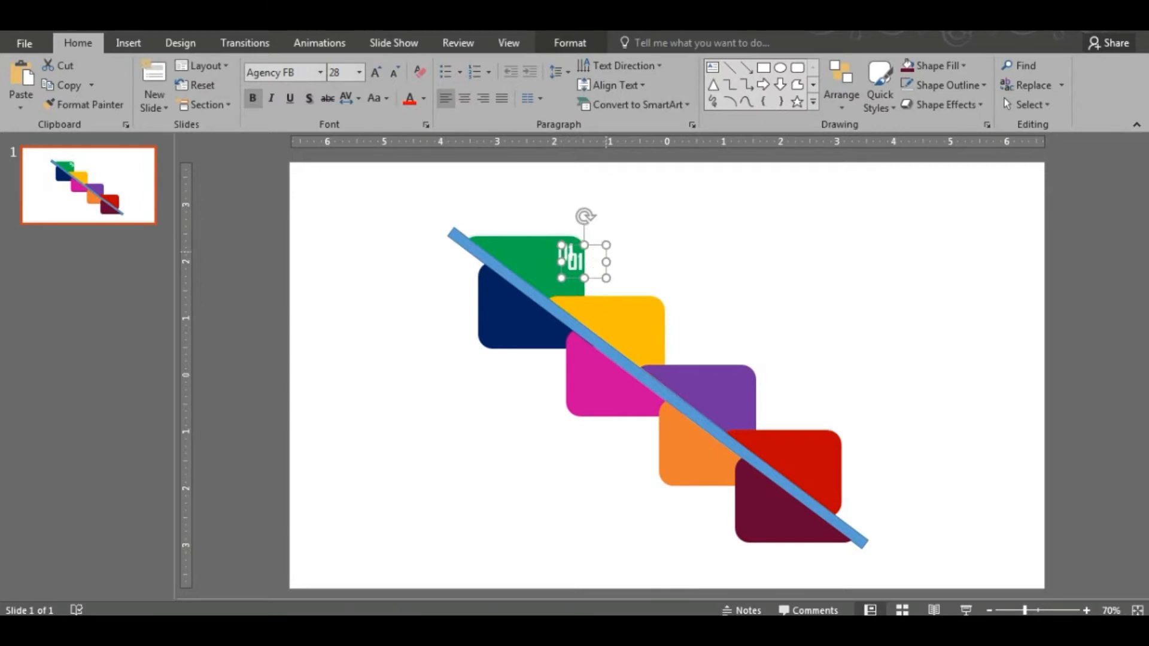
left_click_drag(574, 261, 647, 314)
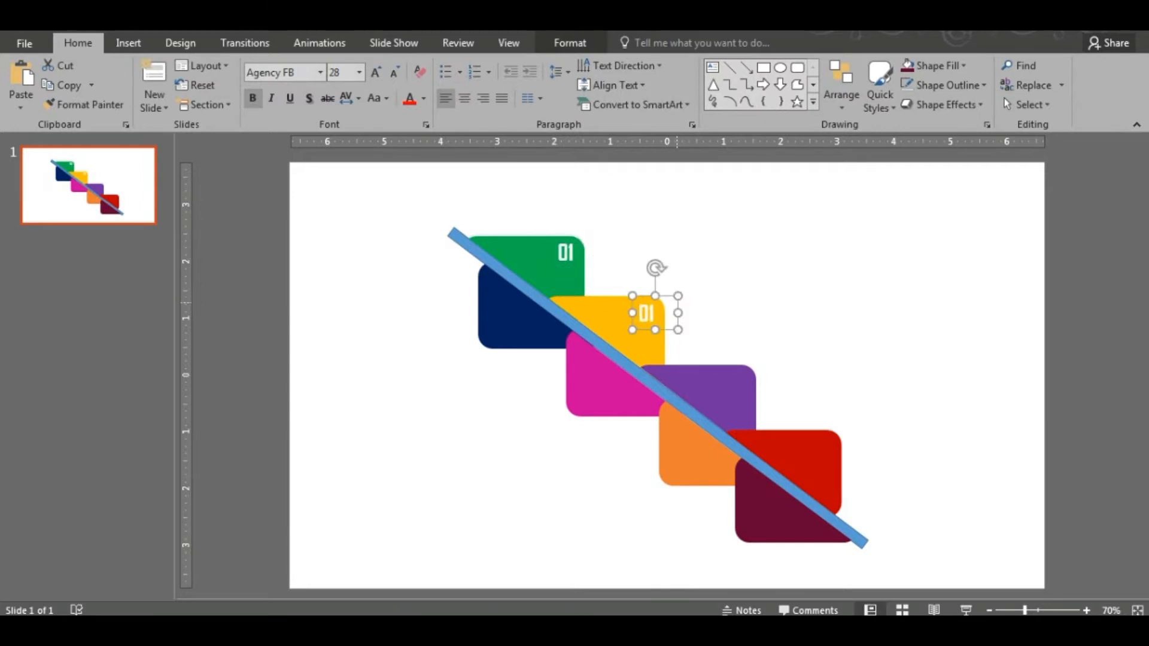
key("ctrl+d")
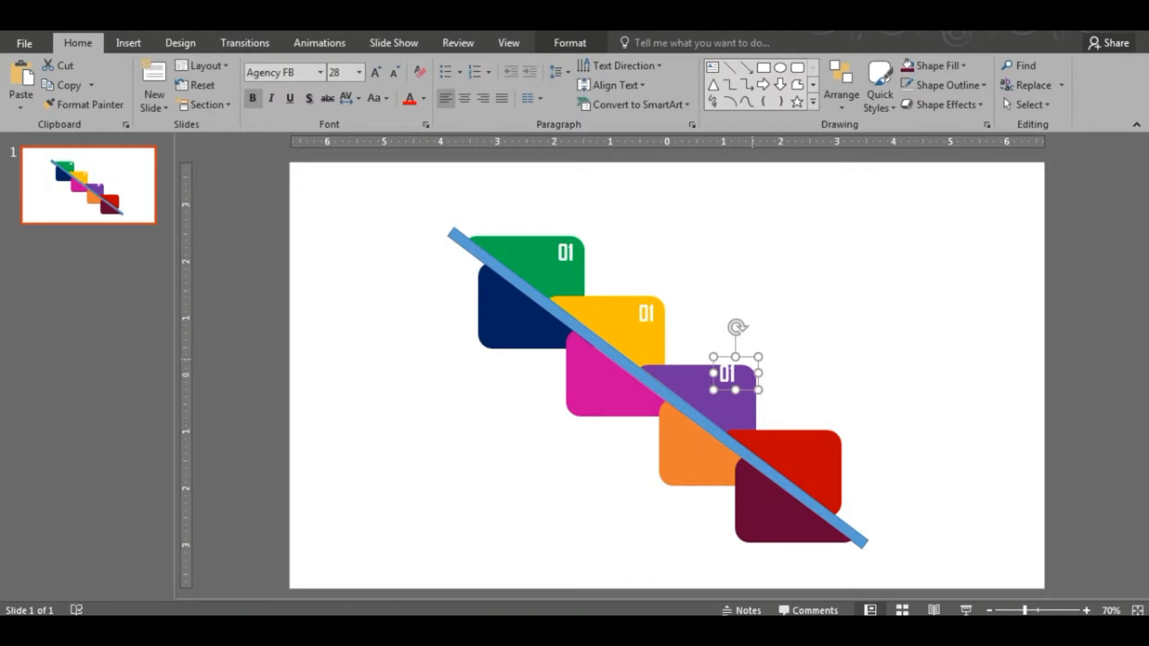
left_click_drag(752, 360, 762, 370)
key("ctrl+d")
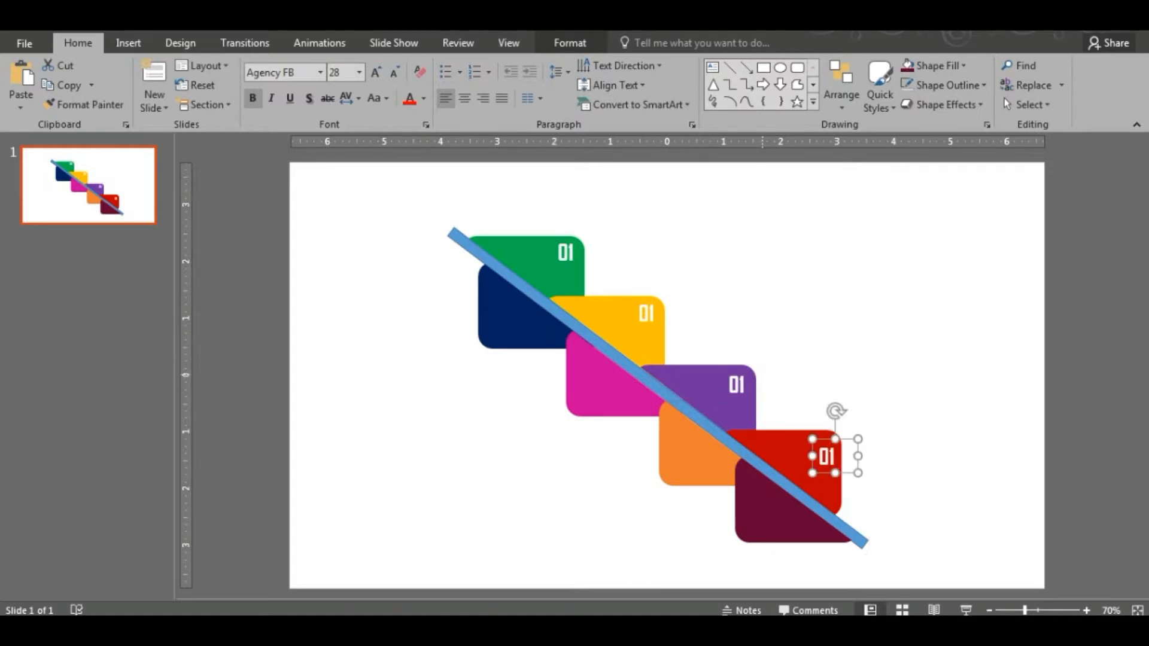
left_click_drag(826, 456, 825, 446)
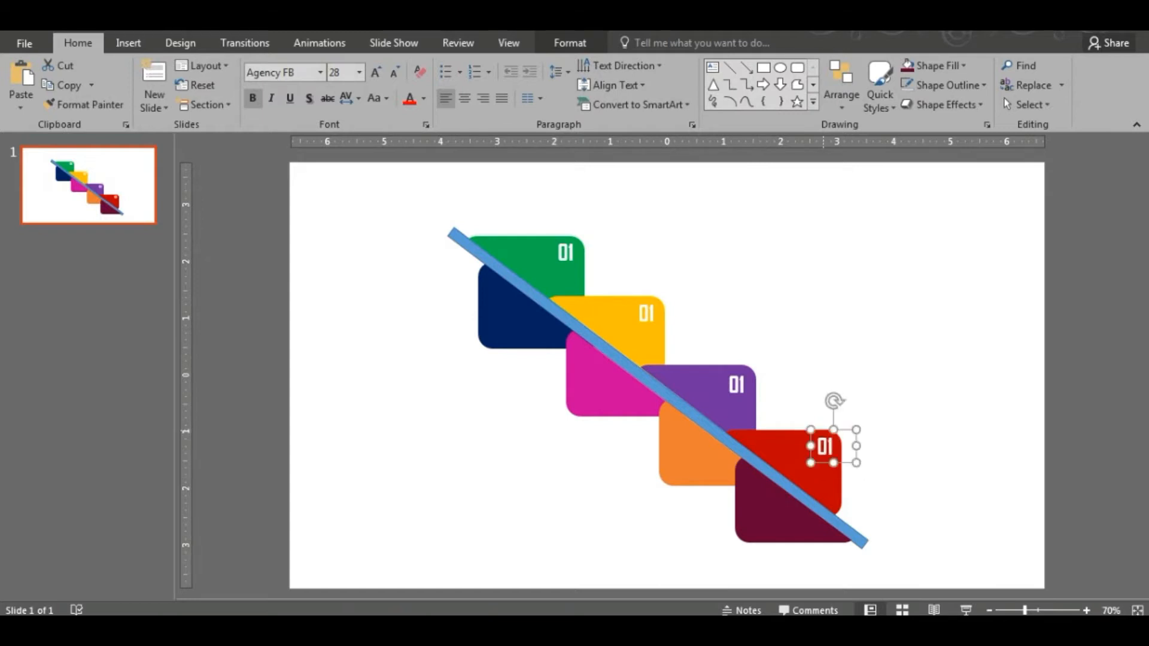
Step: Duplicate the number label for the lower-left corners of the pieces below the bar
key("ctrl+d")
left_click_drag(913, 492, 696, 416)
key("ctrl+d")
key("ctrl+d")
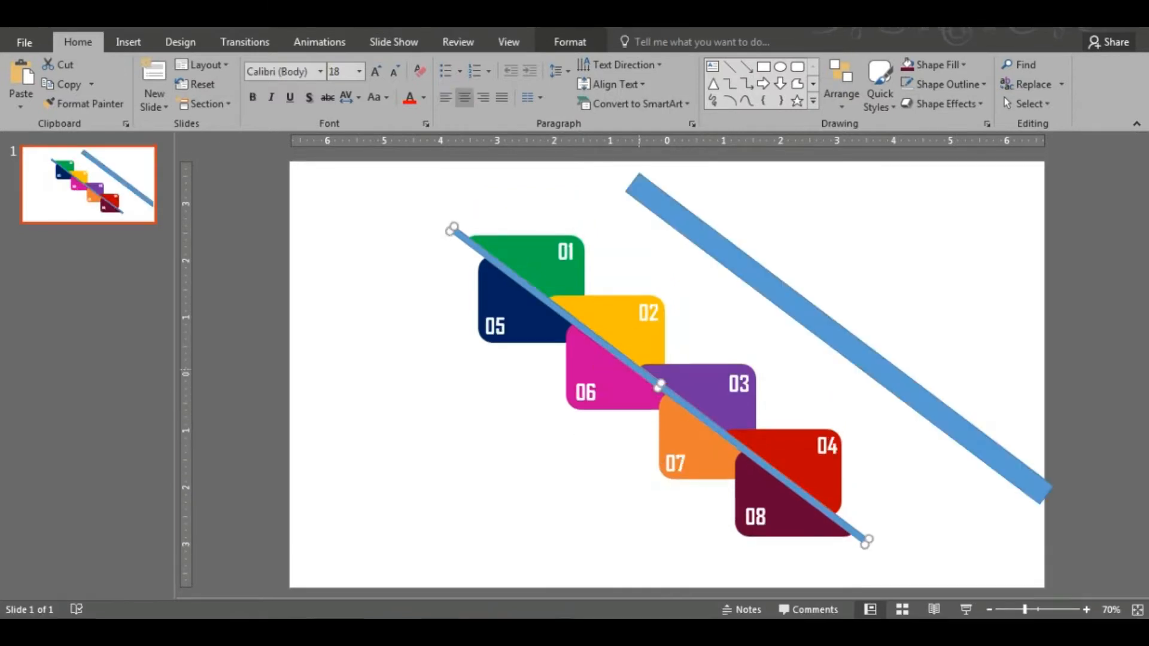
Step: Fill the thin diagonal bar between the pieces with light gray and remove its outline
left_click(569, 42)
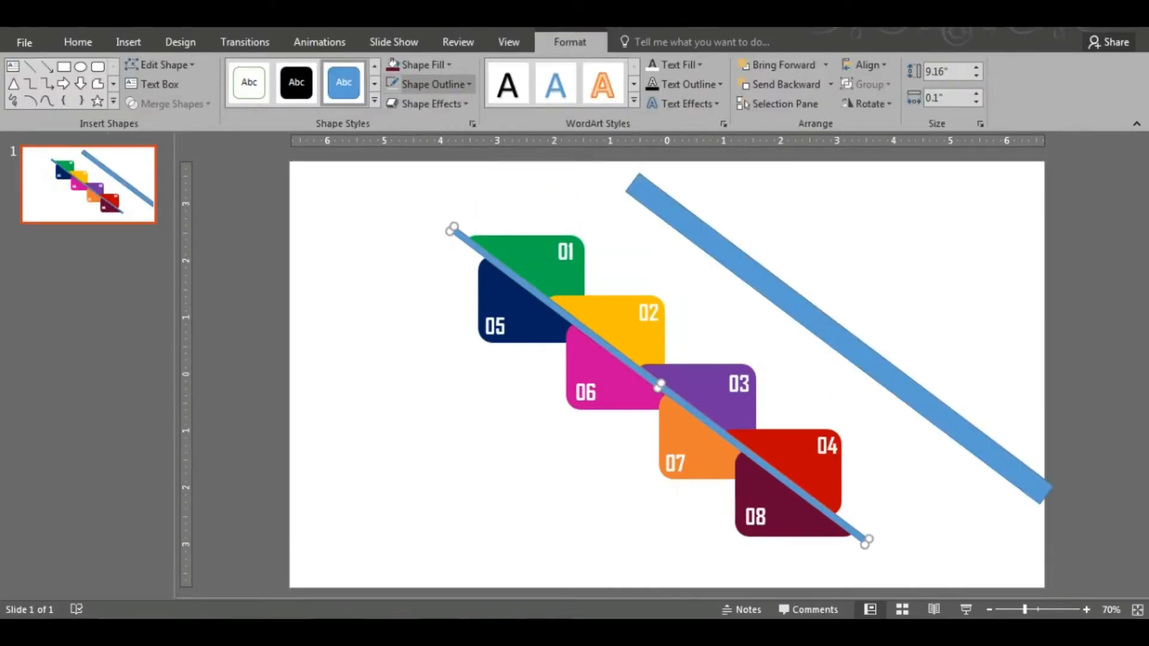
left_click(419, 64)
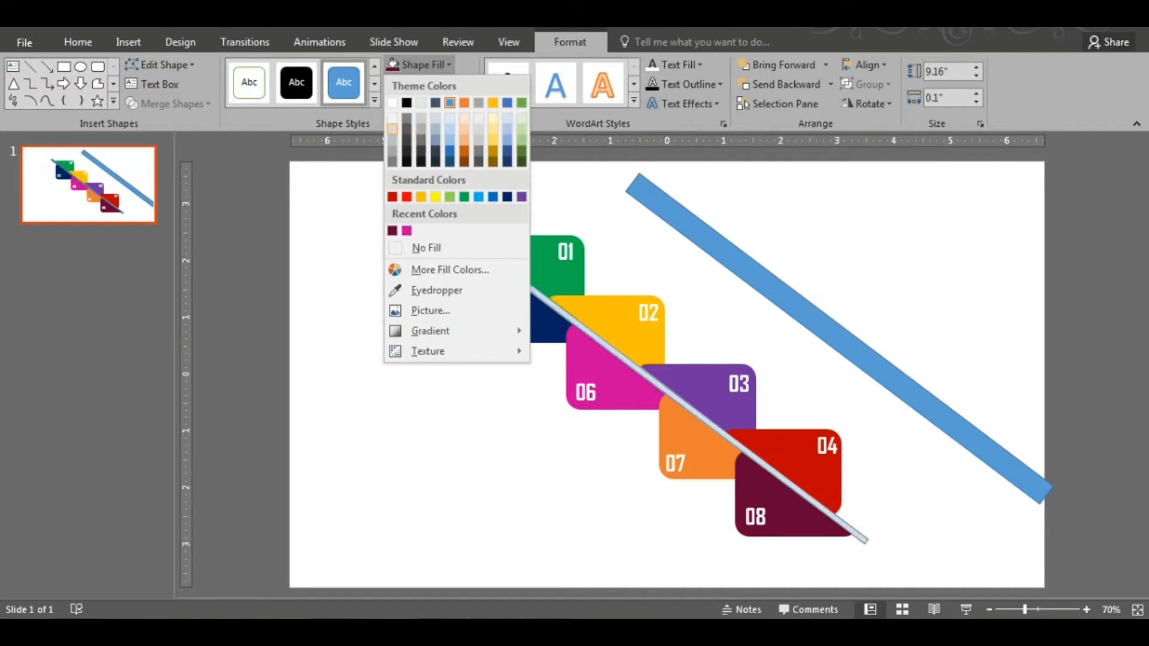
left_click(393, 130)
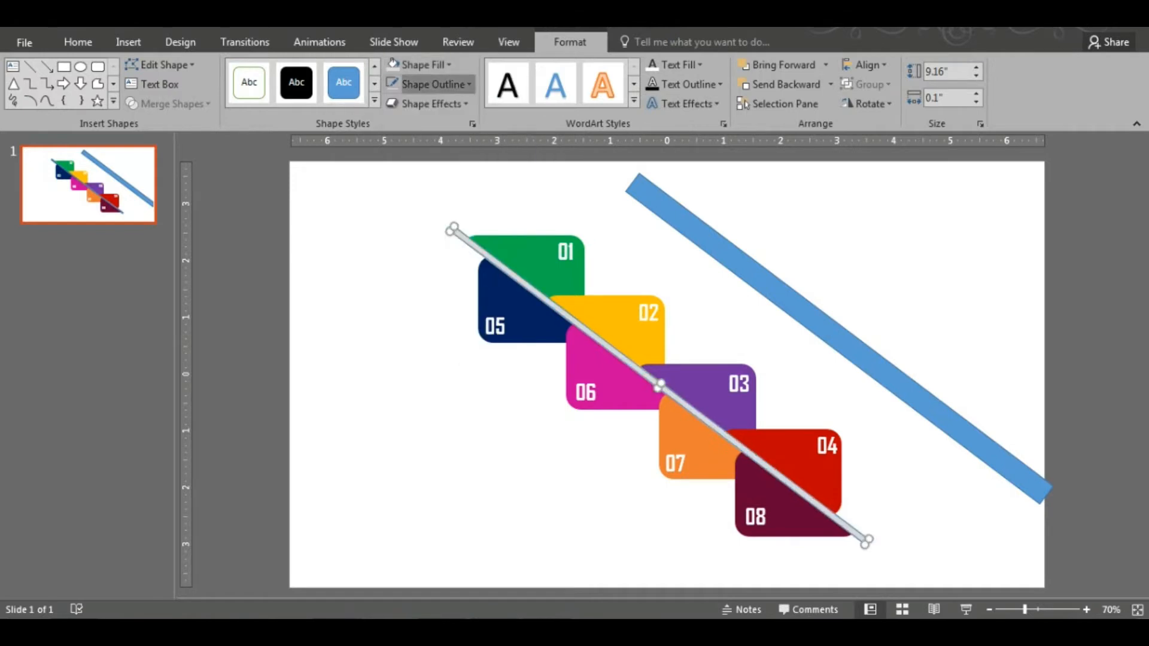
left_click(429, 84)
left_click(437, 267)
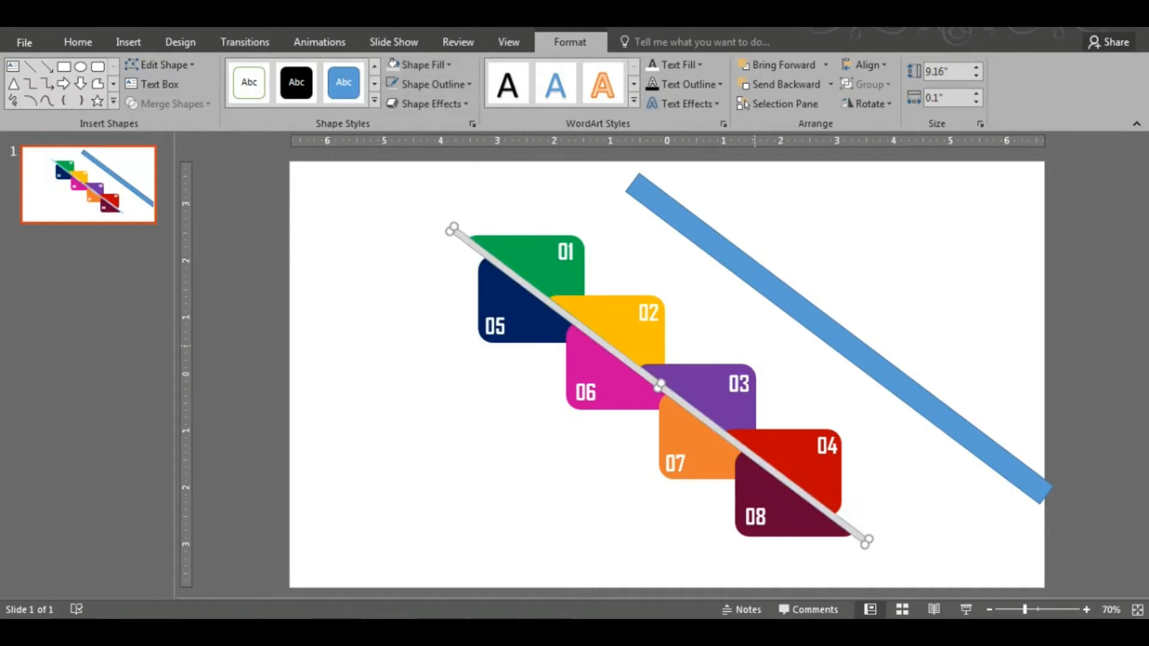
key("Escape")
Step: Narrow the gray diagonal bar to a width of 0.05" and deselect it
left_click(659, 385)
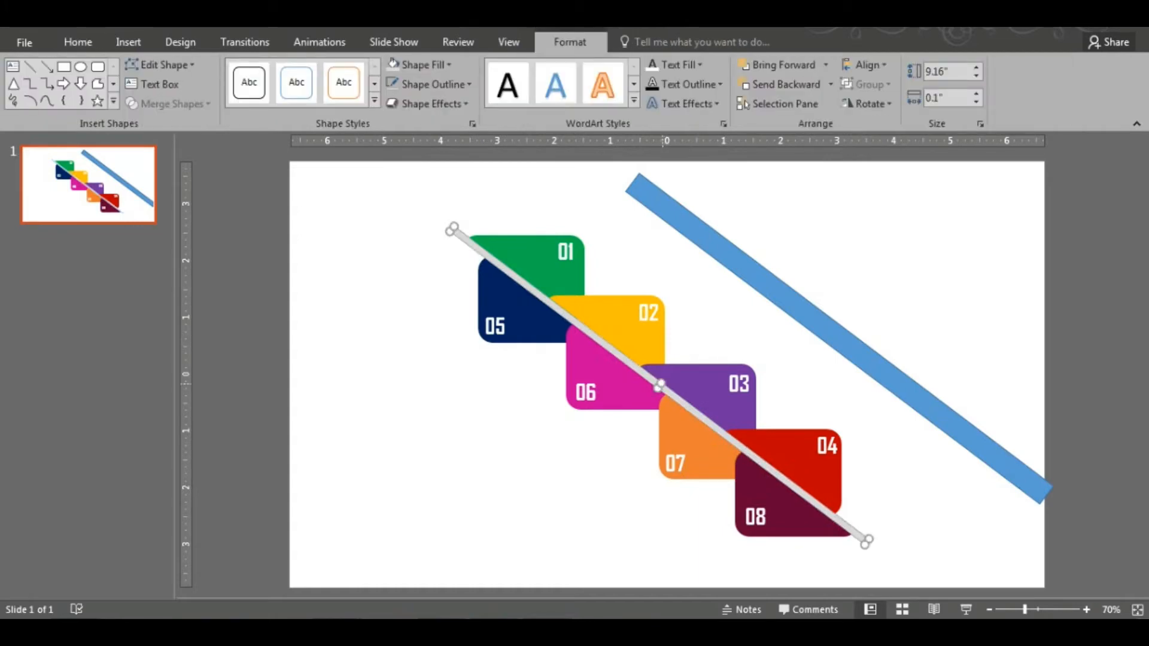
left_click_drag(662, 383, 656, 384)
left_click(858, 295)
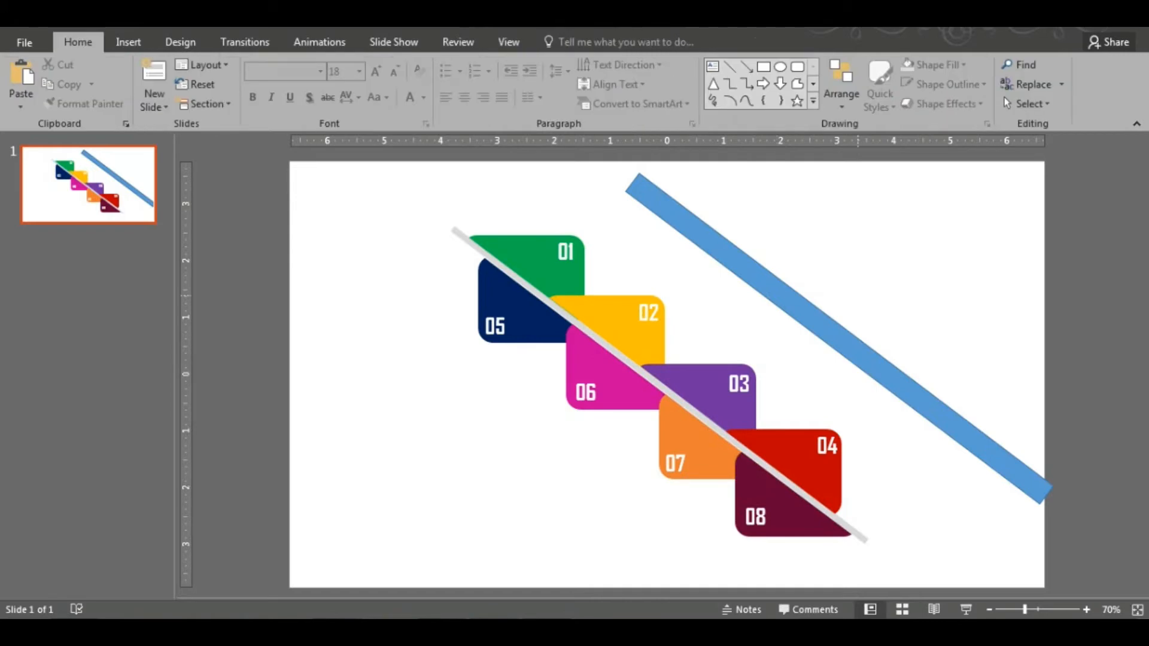
left_click(591, 335)
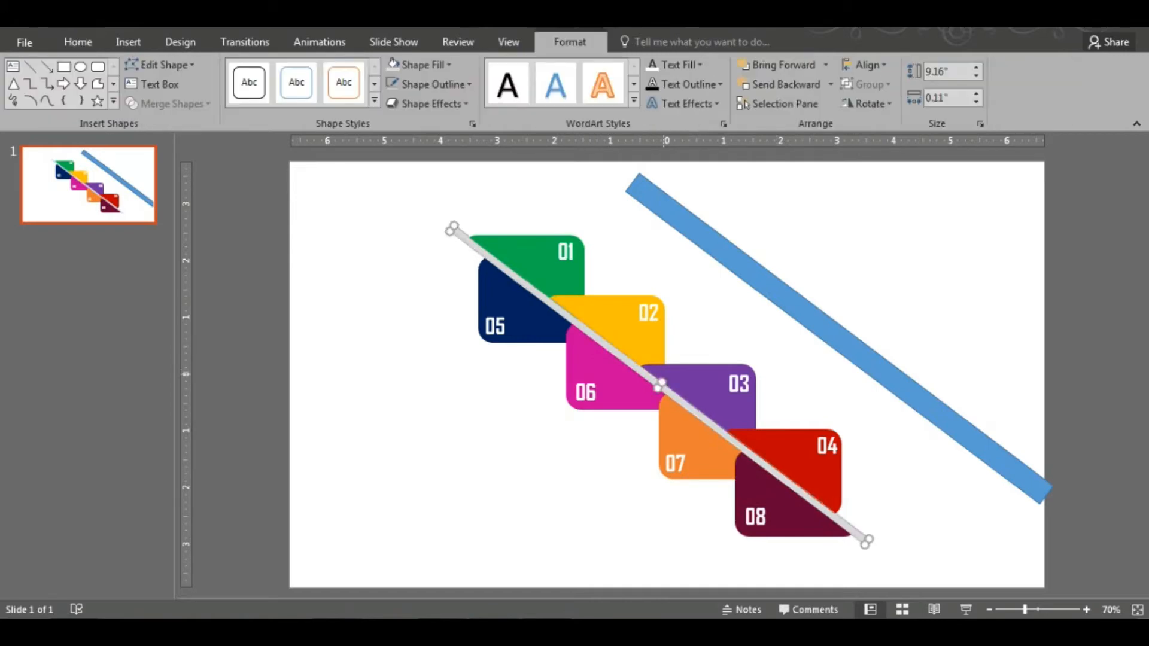
left_click_drag(663, 383, 660, 385)
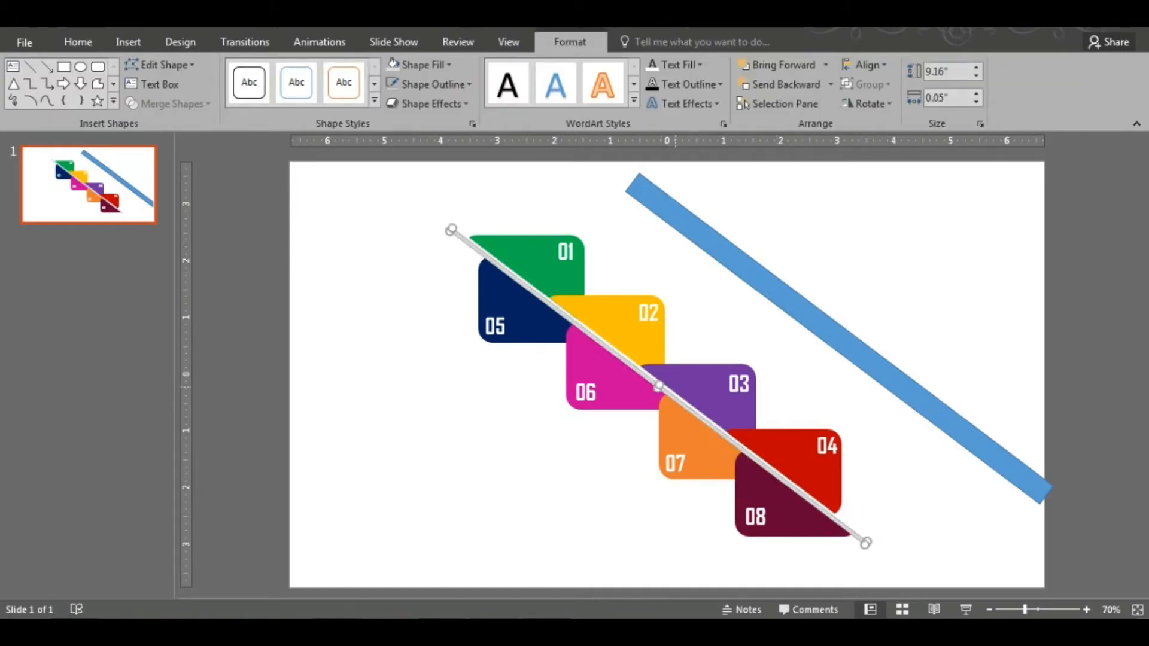
left_click(739, 384)
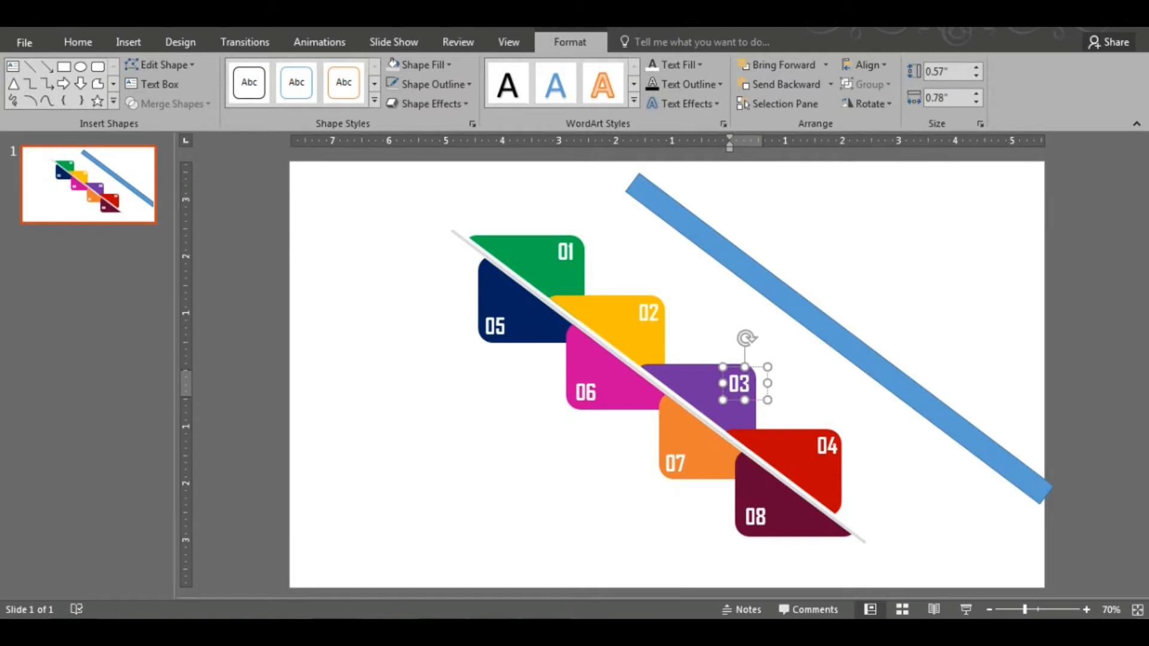
left_click(676, 271)
Step: Nudge the green, yellow, purple and red pieces with their labels 01 to 04 slightly down toward the gray bar
left_click(544, 268)
left_click(564, 253, "shift")
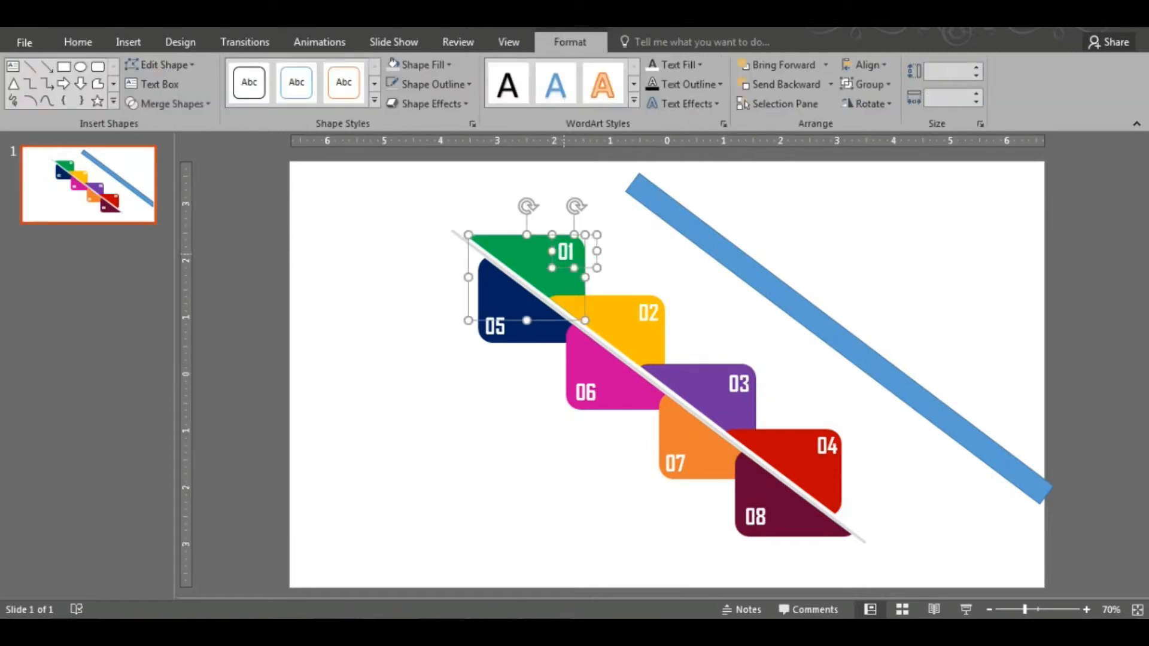
left_click(617, 307, "shift")
left_click(648, 313, "shift")
left_click(697, 380, "shift")
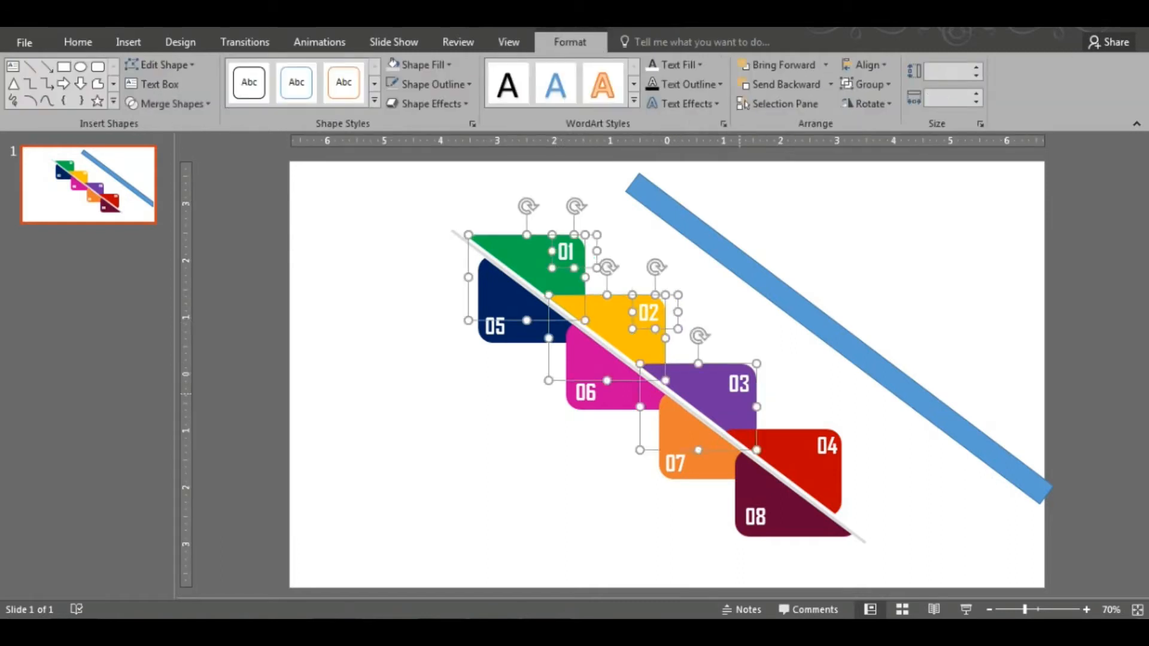
left_click(740, 383, "shift")
left_click(779, 440, "shift")
left_click(827, 445, "shift")
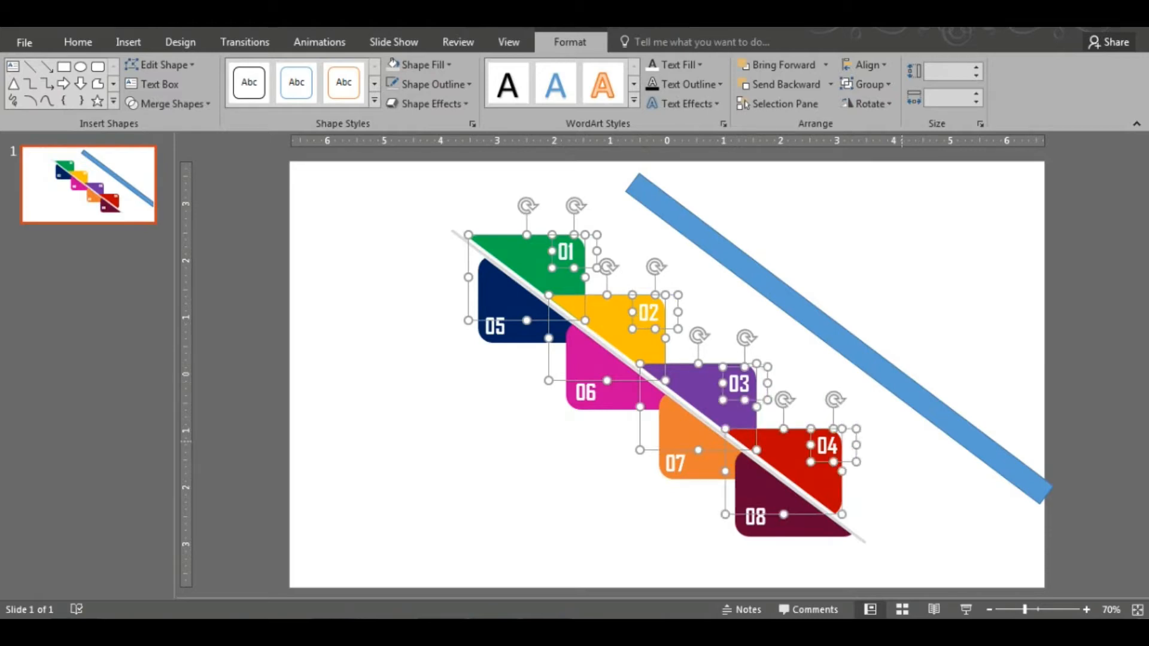
key("ctrl+Down")
key("ctrl+Down")
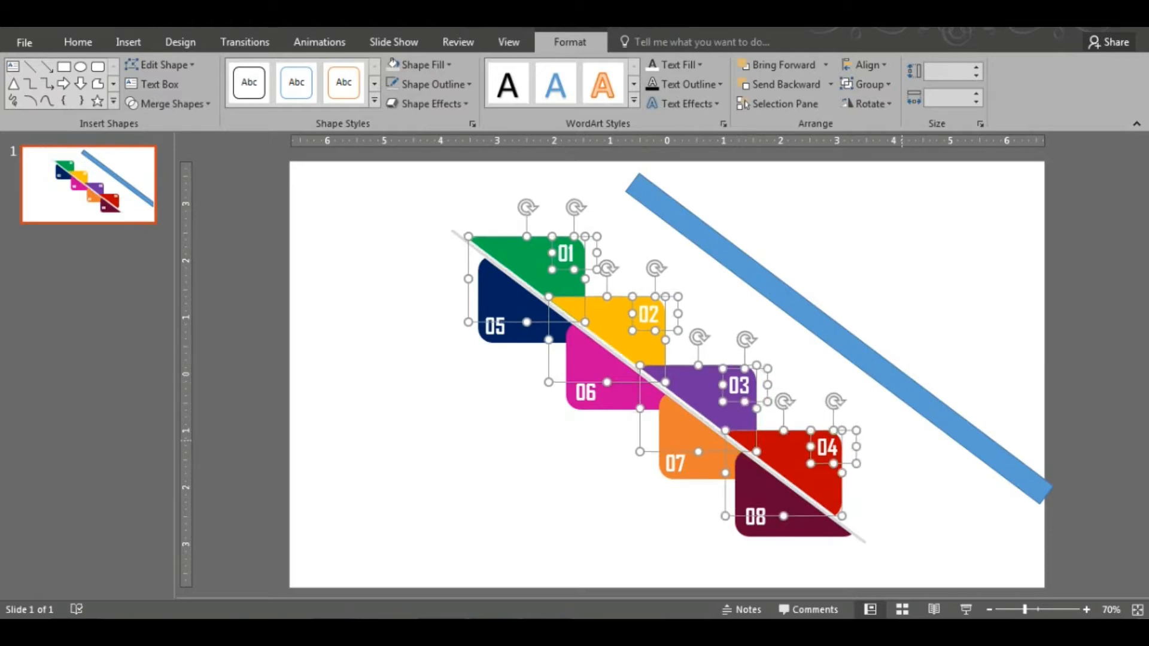
key("ctrl+Down")
key("ctrl+Down")
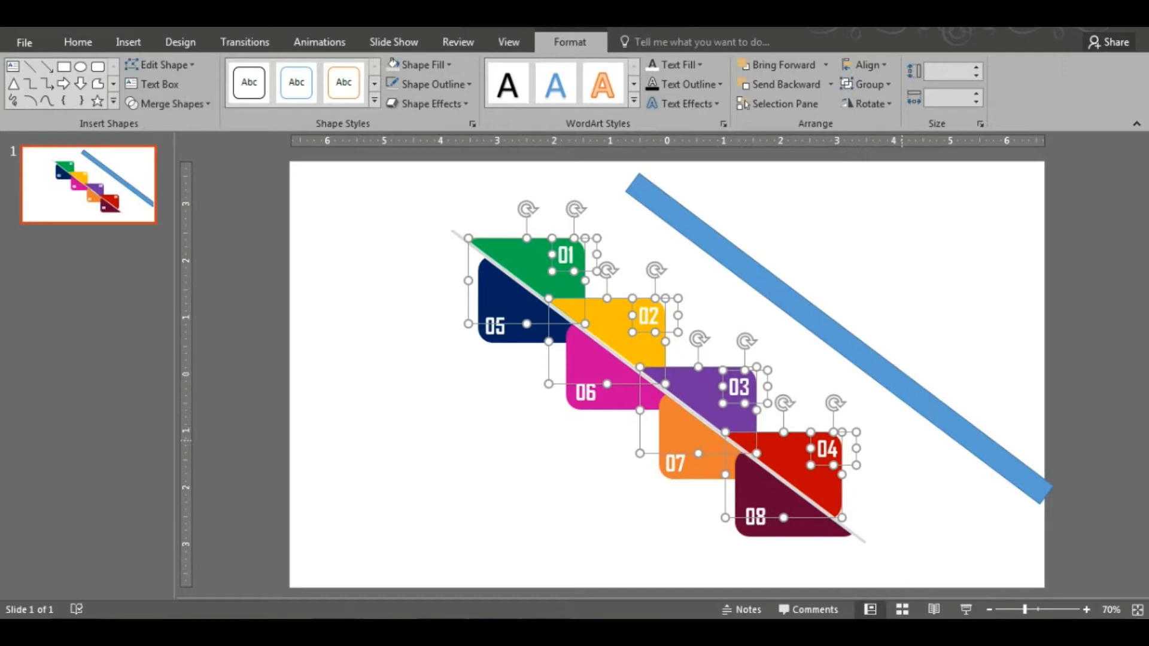
key("ctrl+Down")
key("Escape")
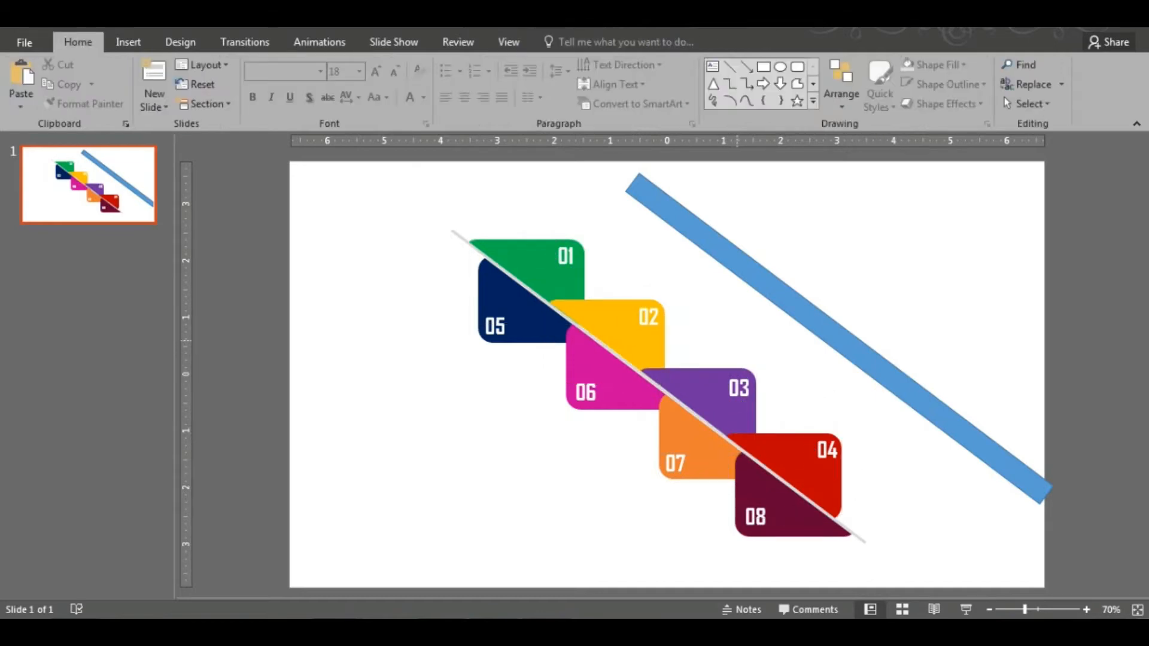
Step: Shift the wide blue diagonal bar slightly toward the pieces and remove its outline
left_click_drag(838, 338, 828, 336)
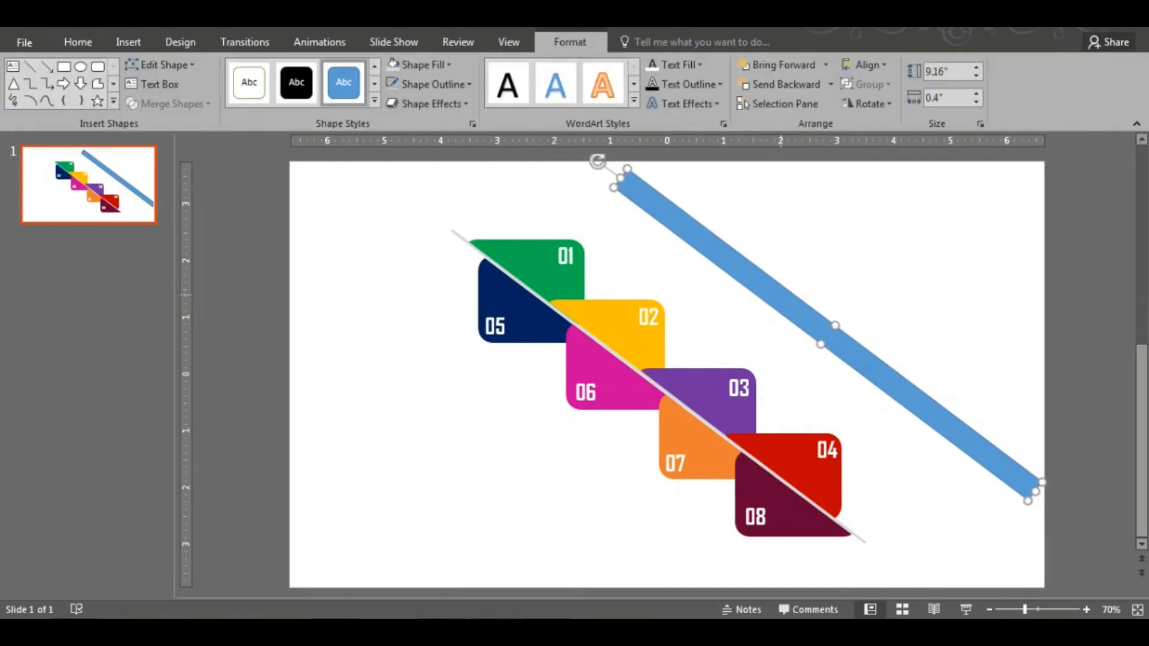
right_click(784, 297)
left_click(838, 604)
left_click(422, 65)
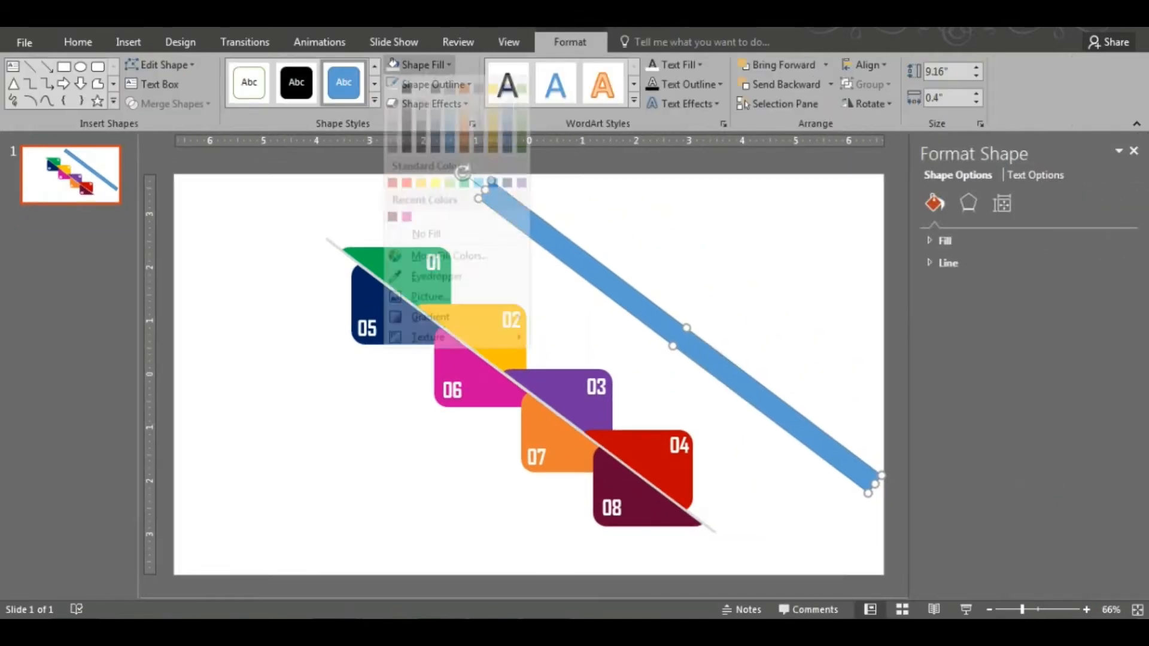
left_click(428, 84)
left_click(428, 83)
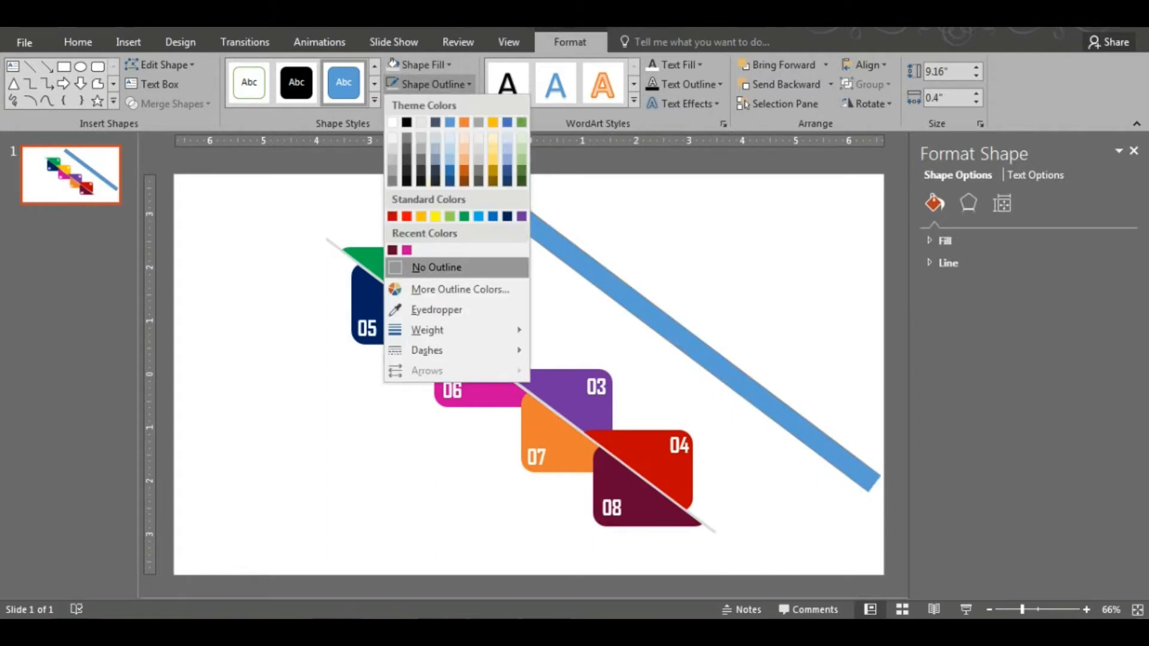
left_click(437, 267)
Step: Give the wide bar a linear gradient fill with the white stop at 3% and the 85% stop colored black
left_click(945, 241)
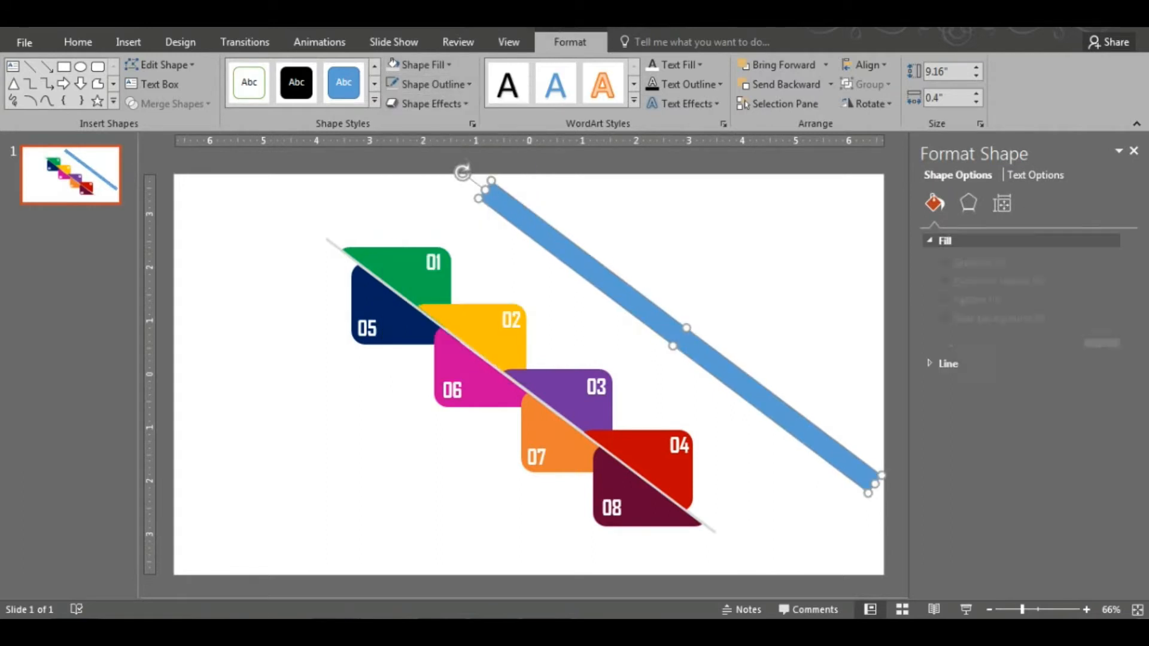
left_click(945, 303)
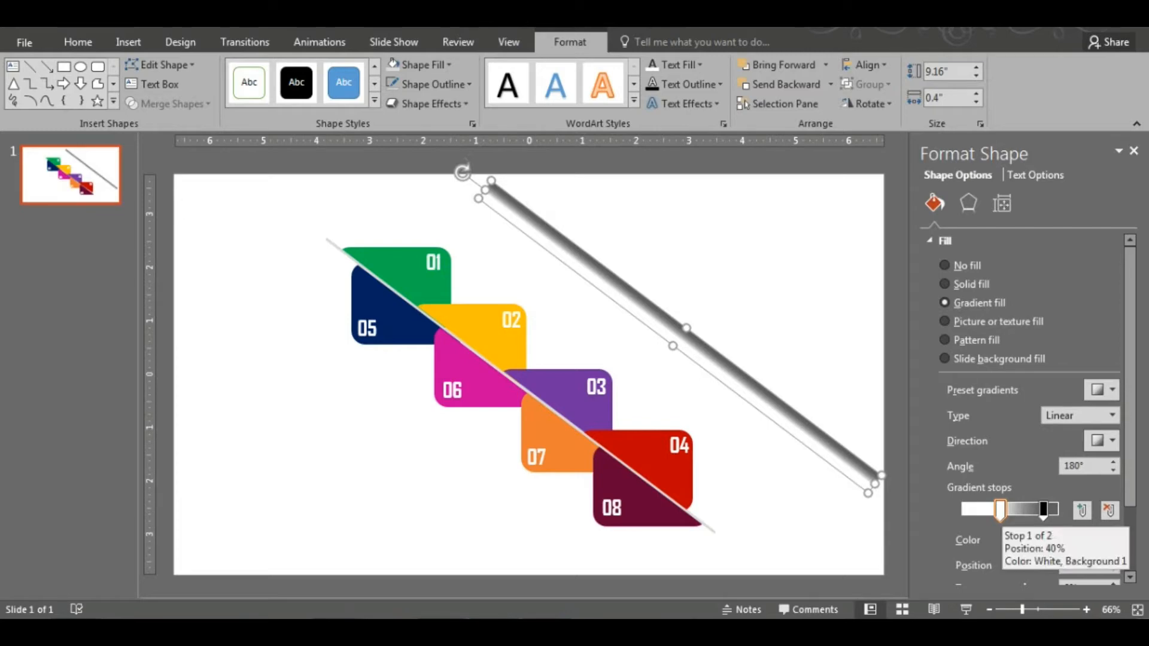
left_click_drag(1000, 510, 965, 510)
left_click(1043, 510)
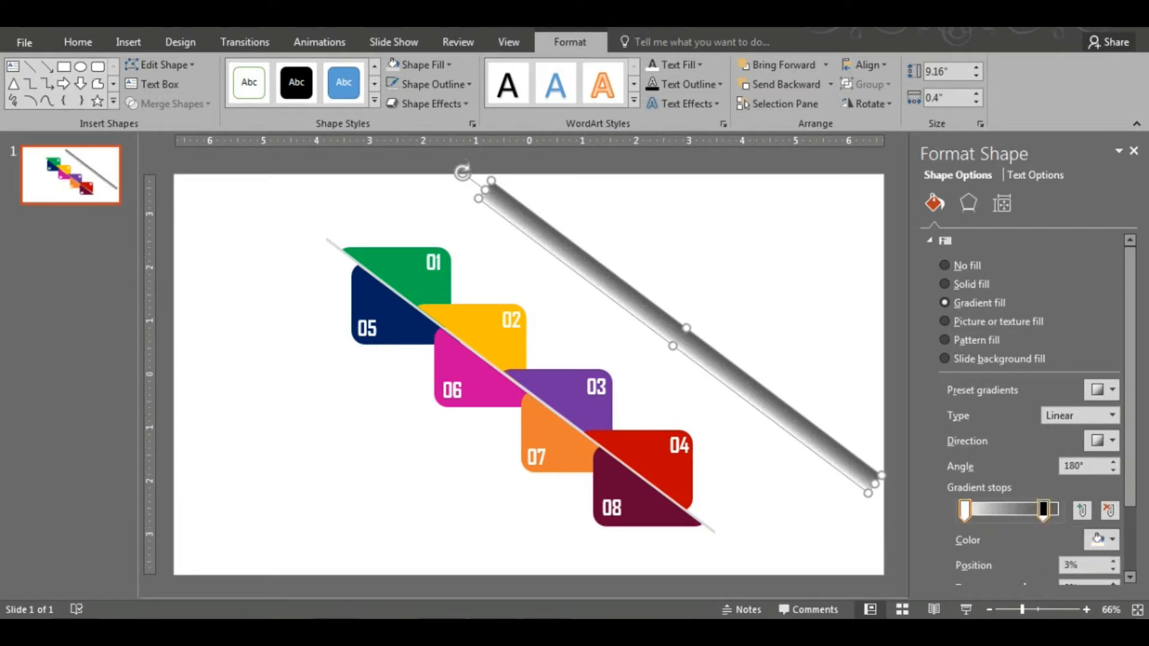
left_click(1100, 540)
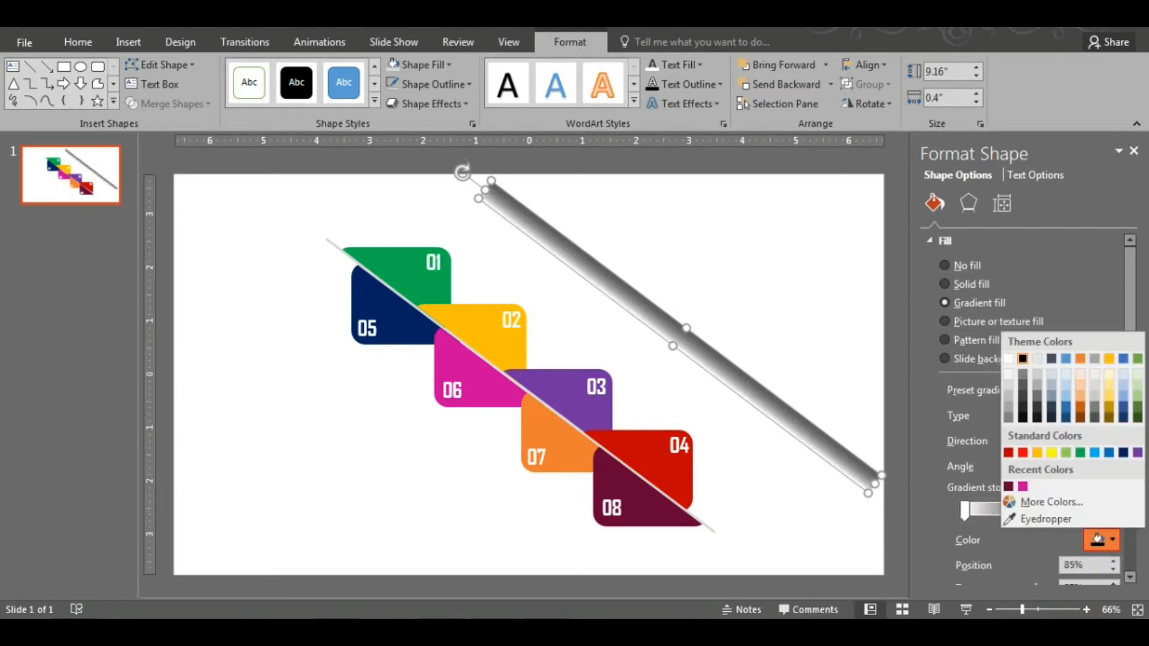
left_click(1023, 359)
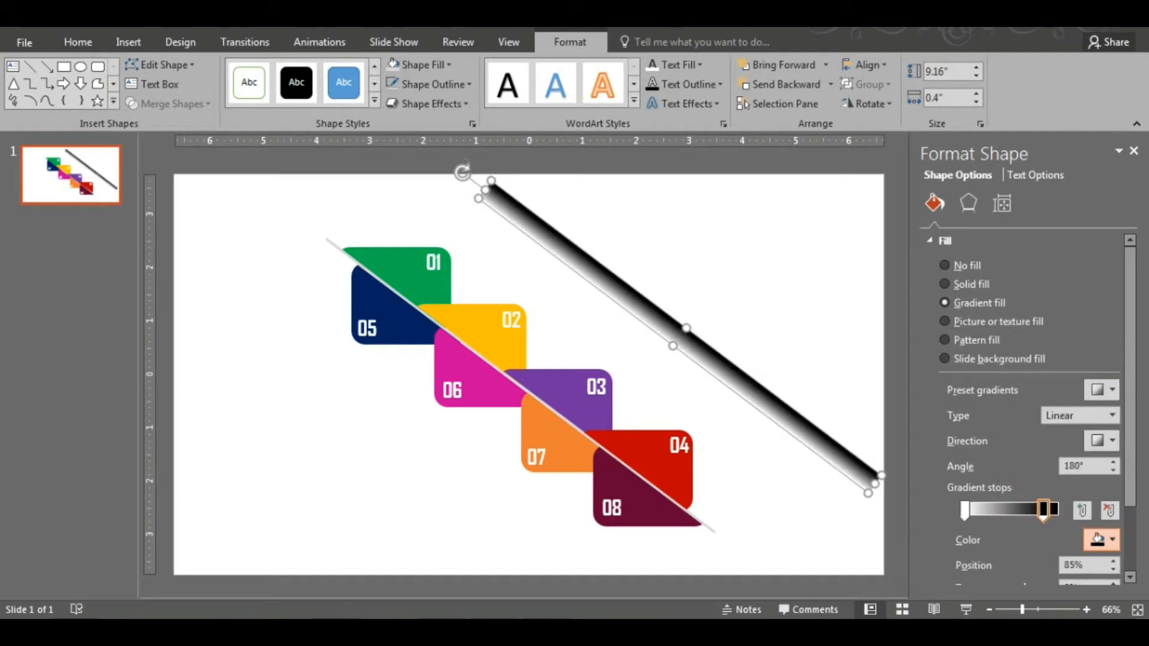
Step: Try the 0° linear gradient direction on the wide bar, and restore the 180° direction
left_click(1102, 440)
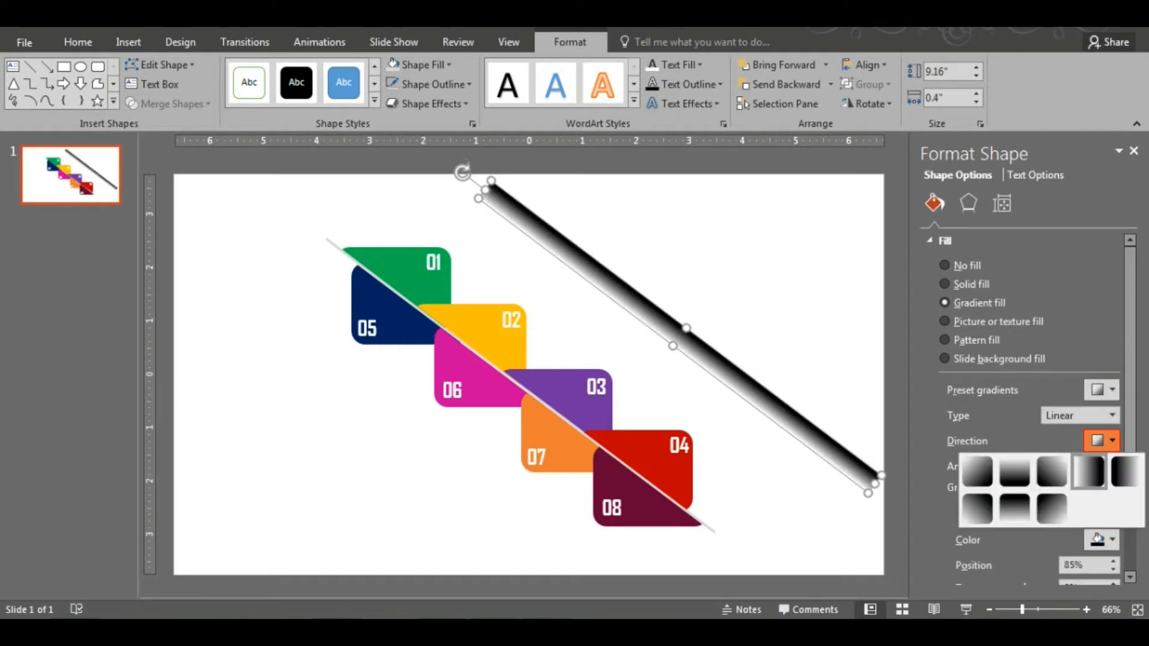
left_click(1118, 470)
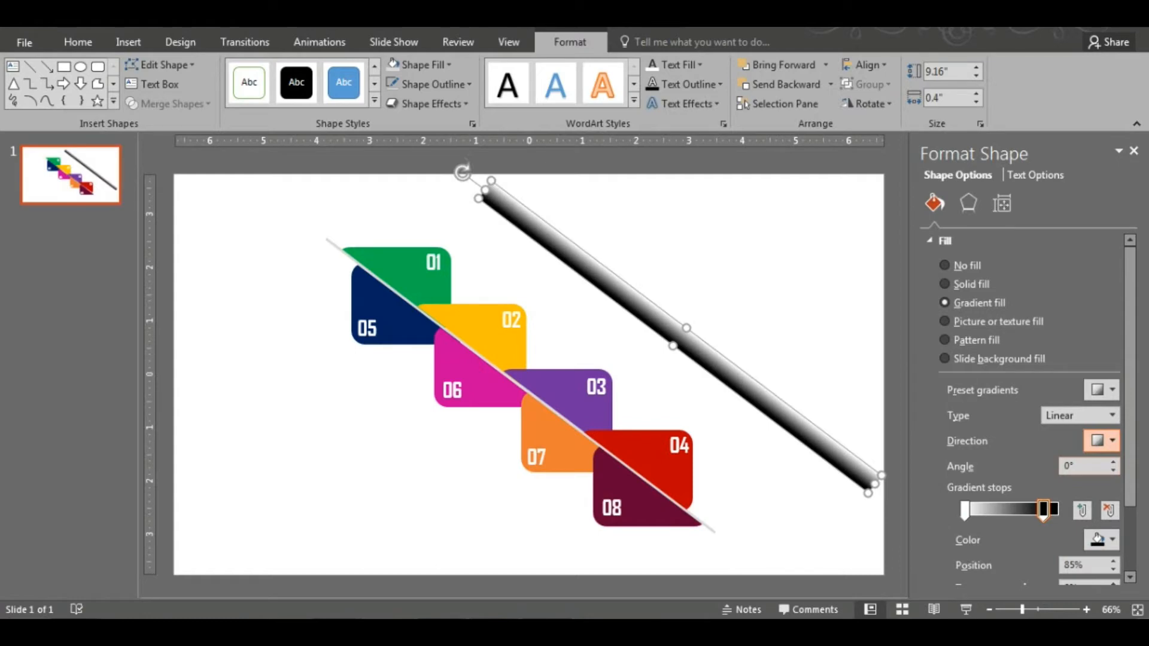
left_click(1100, 540)
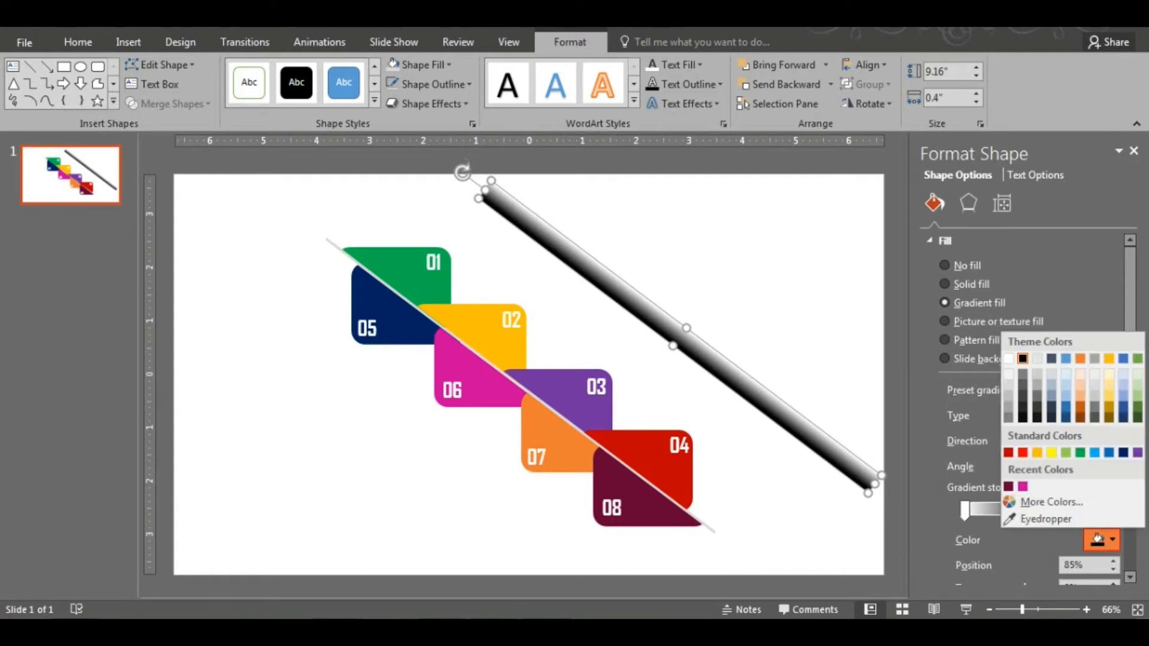
left_click(1100, 541)
left_click(1102, 441)
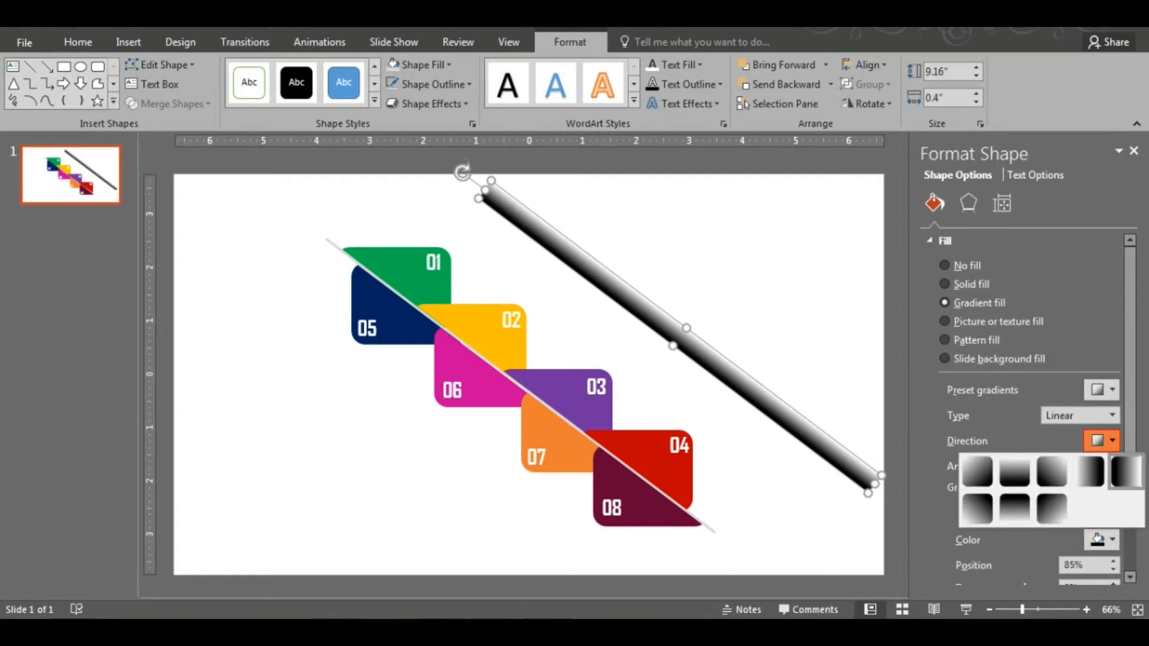
left_click(1126, 473)
Step: Move the wide bar's black gradient stop to 99%, color the stop at 1% white, and close the shape formatting options
mouse_move(1042, 511)
left_mouse_down()
mouse_move(964, 511)
mouse_move(1049, 510)
left_mouse_up()
left_click(1032, 511)
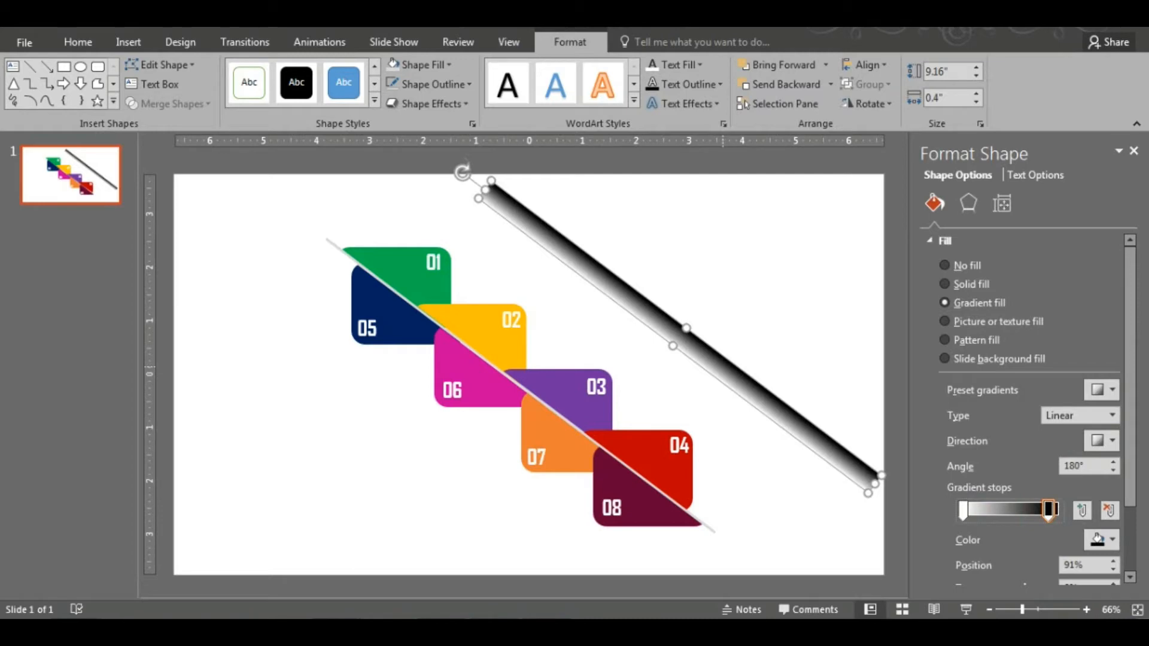
left_click_drag(1049, 510, 1056, 510)
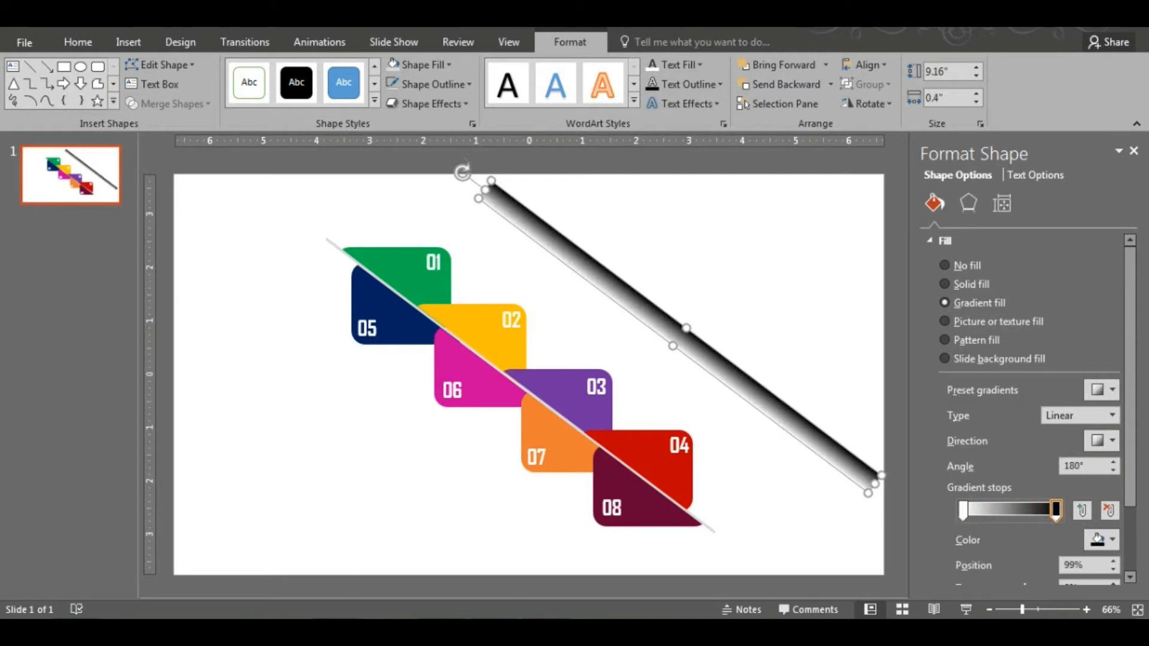
left_click(963, 510)
left_click(1102, 539)
left_click(1009, 358)
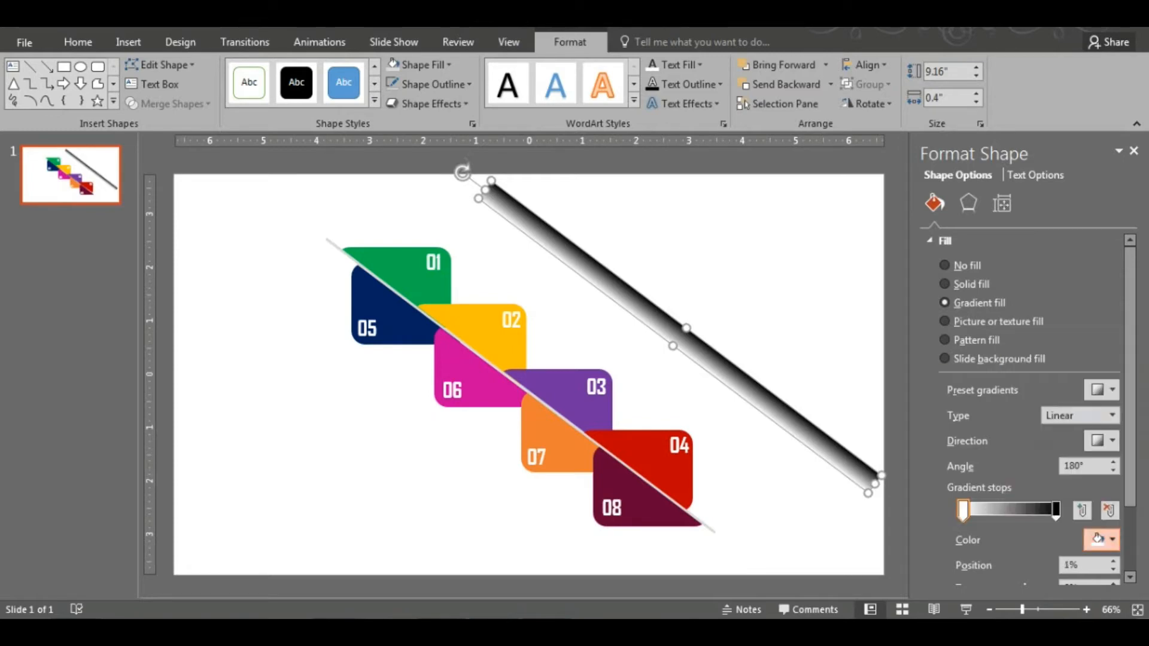
left_click(1133, 151)
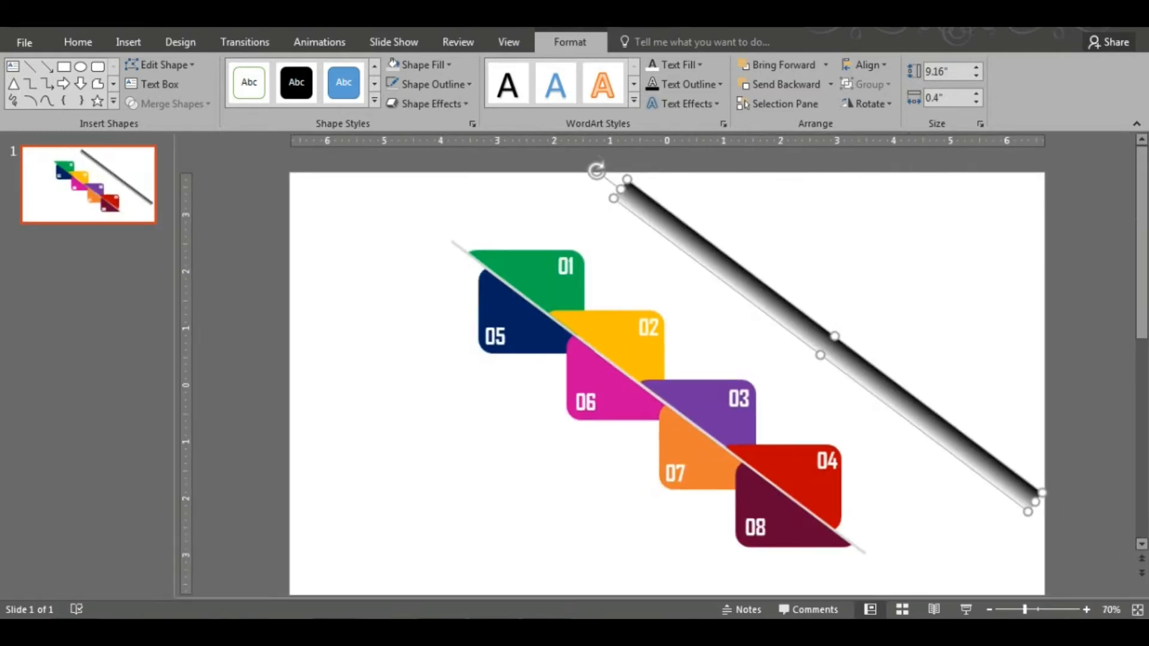
Step: Place the gradient bar over the thin gray bar between the pieces and lengthen it to about 9.27"
left_click_drag(829, 341, 676, 393)
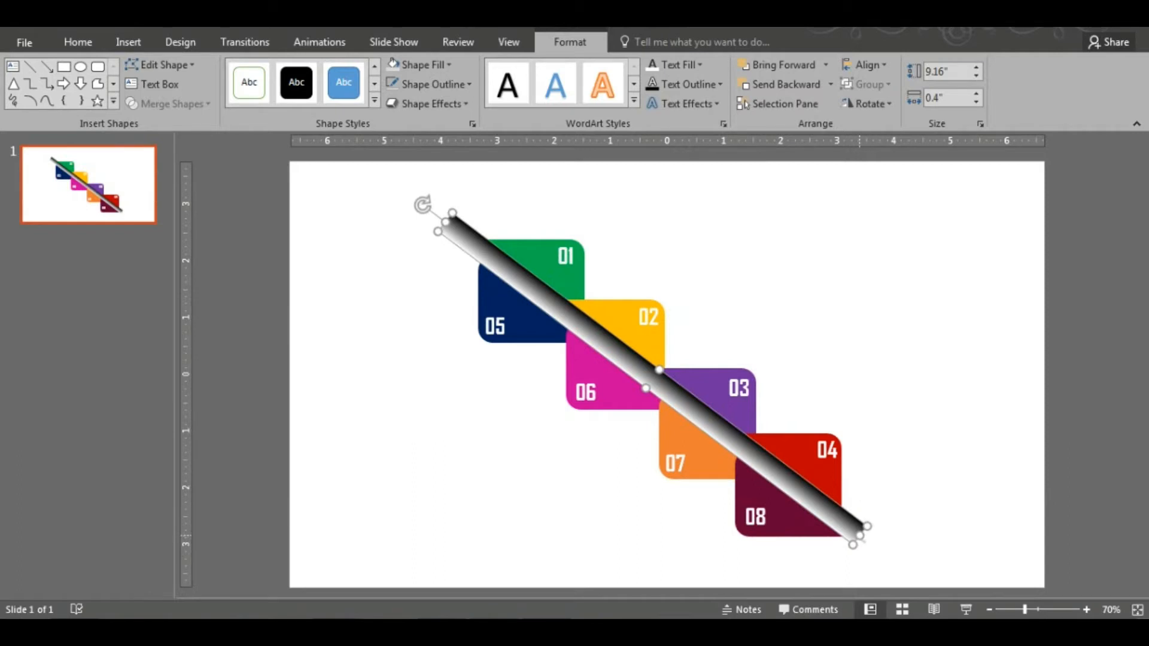
left_click_drag(860, 536, 866, 539)
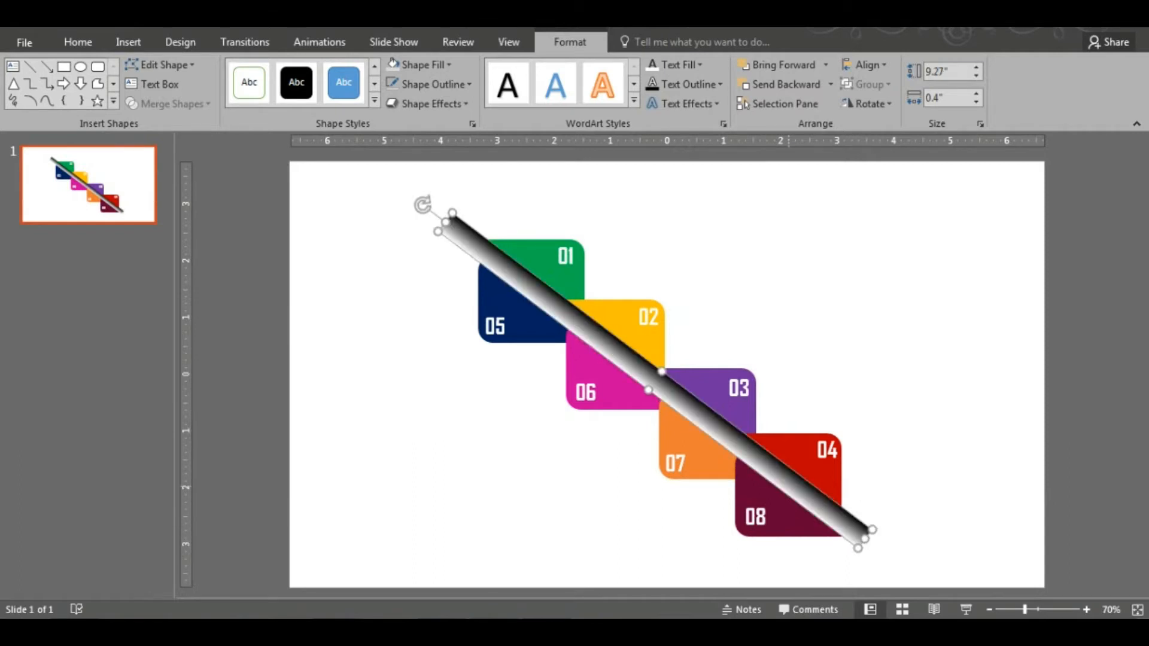
left_click_drag(787, 486, 791, 488)
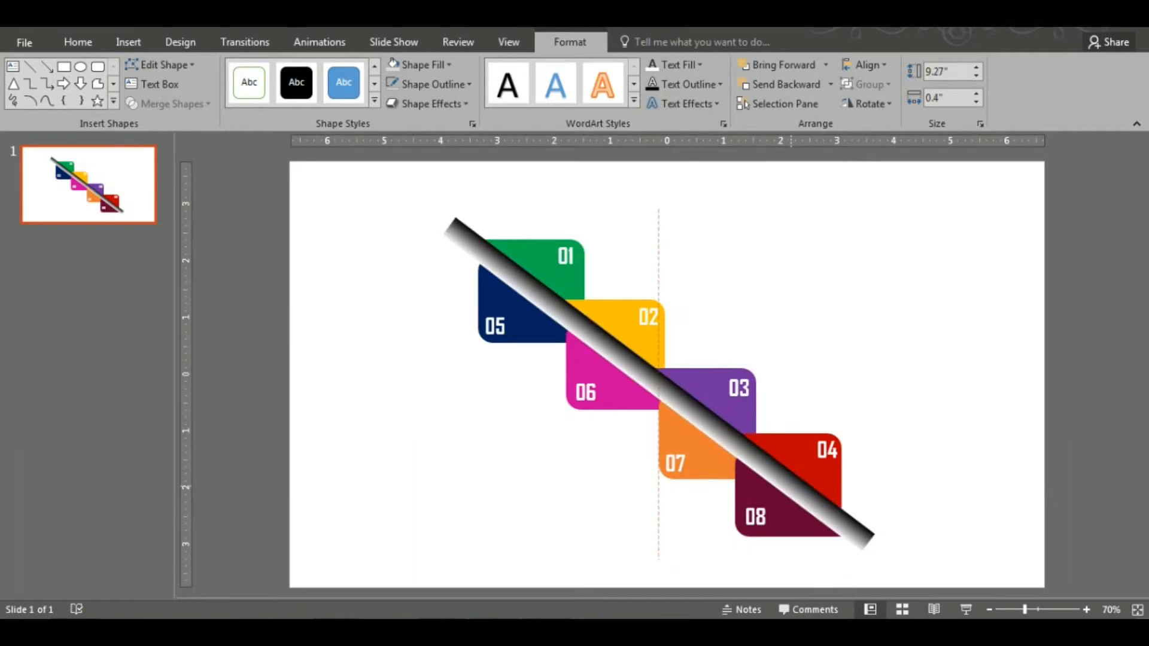
key("Escape")
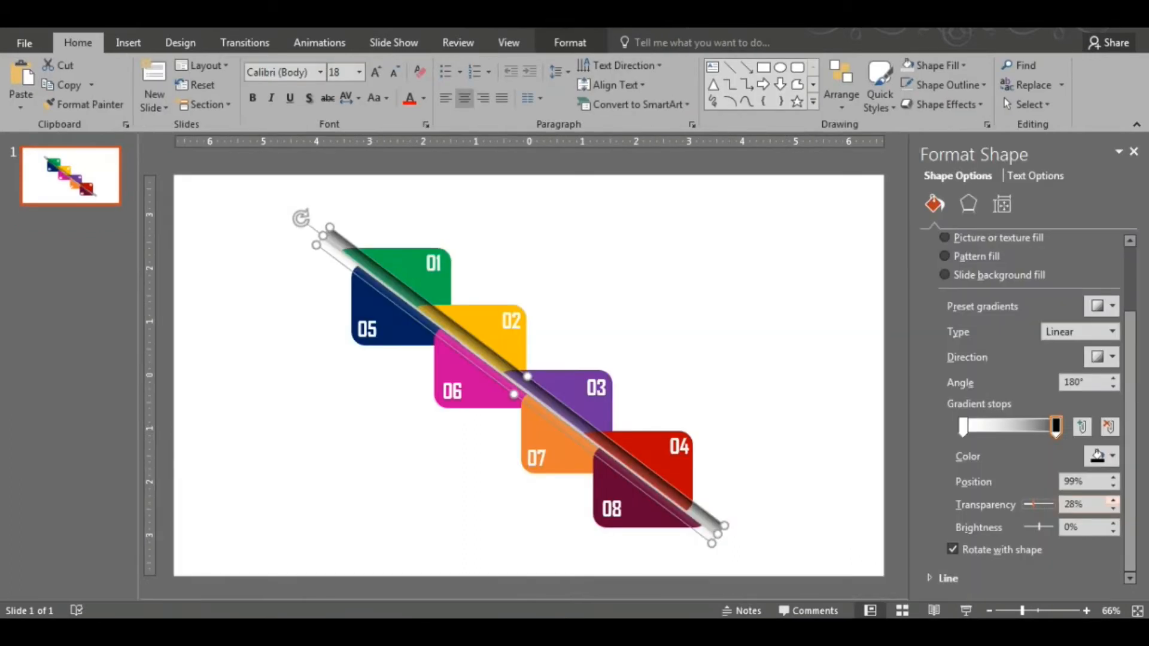
Step: Raise the transparency of the gradient bar's black stop slightly above 28%
left_click(1113, 501)
left_click(1113, 501)
left_click(1113, 501)
left_click(1113, 501)
Step: Try a gradient fill on the slide background and undo it
left_click(748, 394)
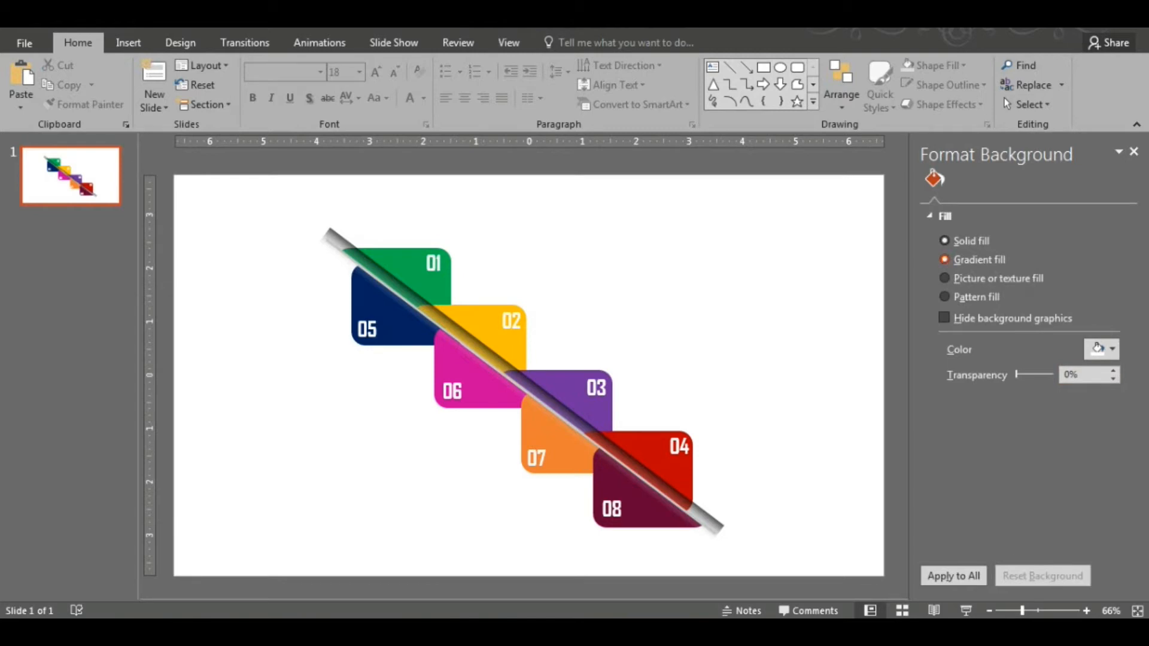
left_click(945, 259)
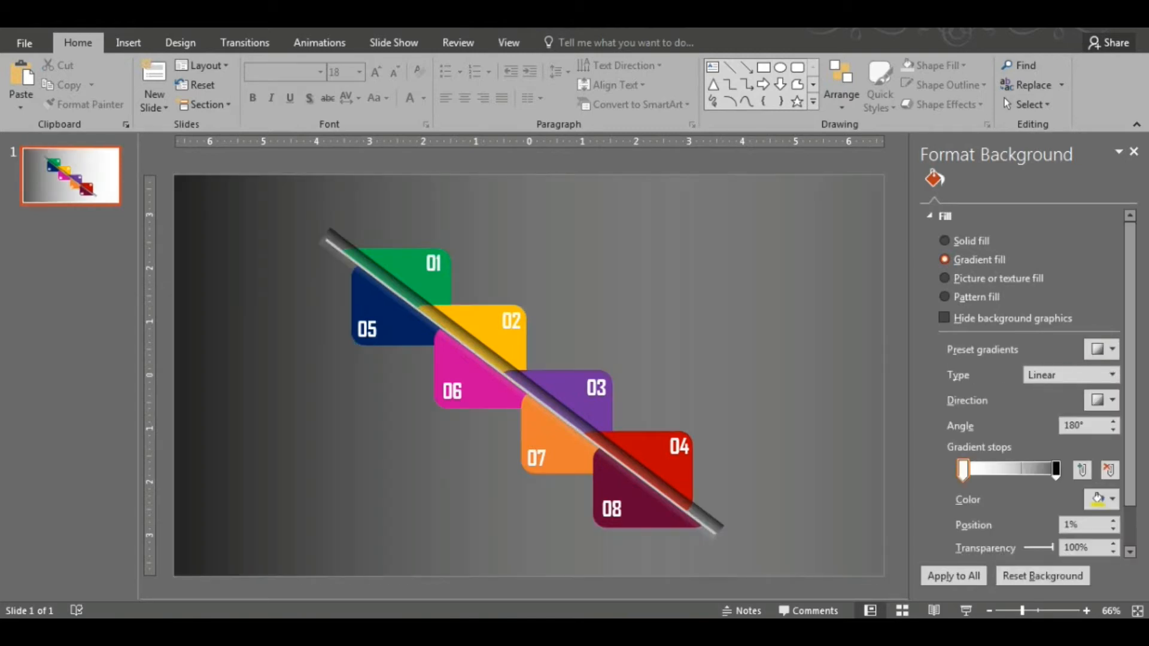
key("ctrl+z")
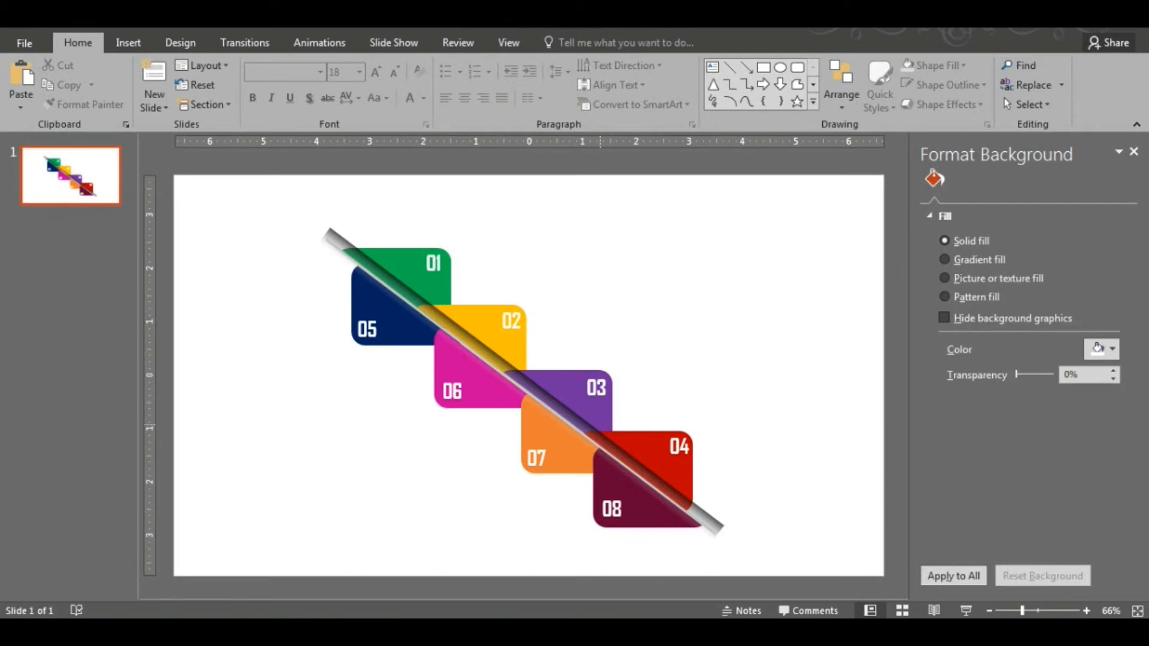
Step: Move the black gradient stop of the transparent diagonal bar to 77%
left_click(600, 438)
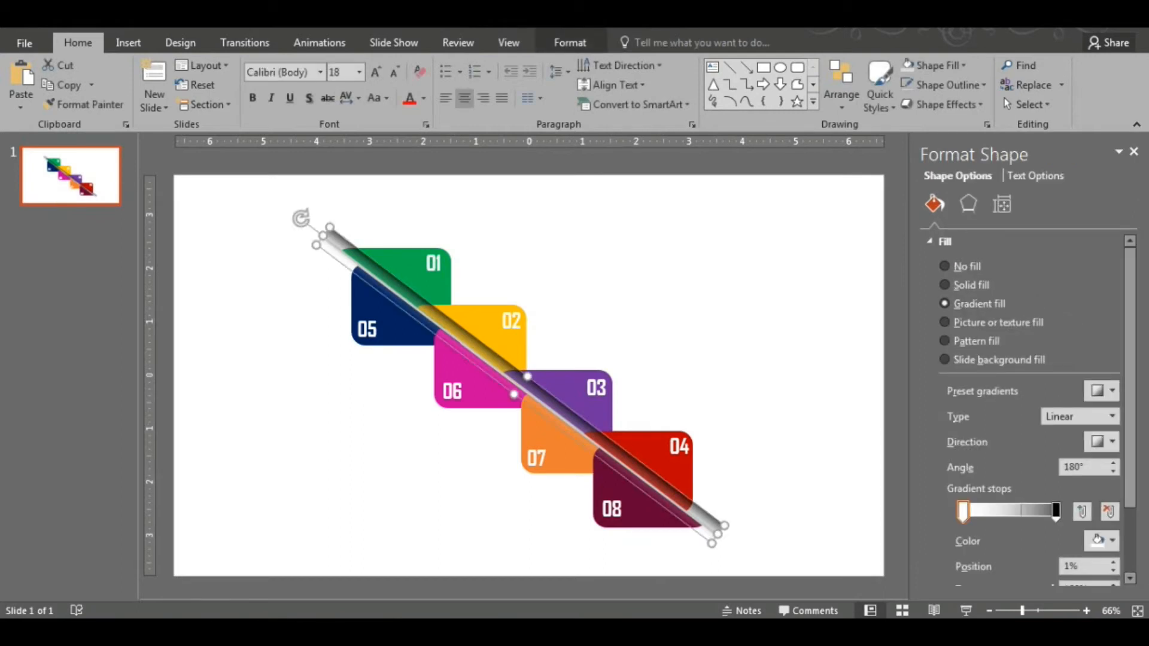
left_click_drag(1055, 510, 1036, 510)
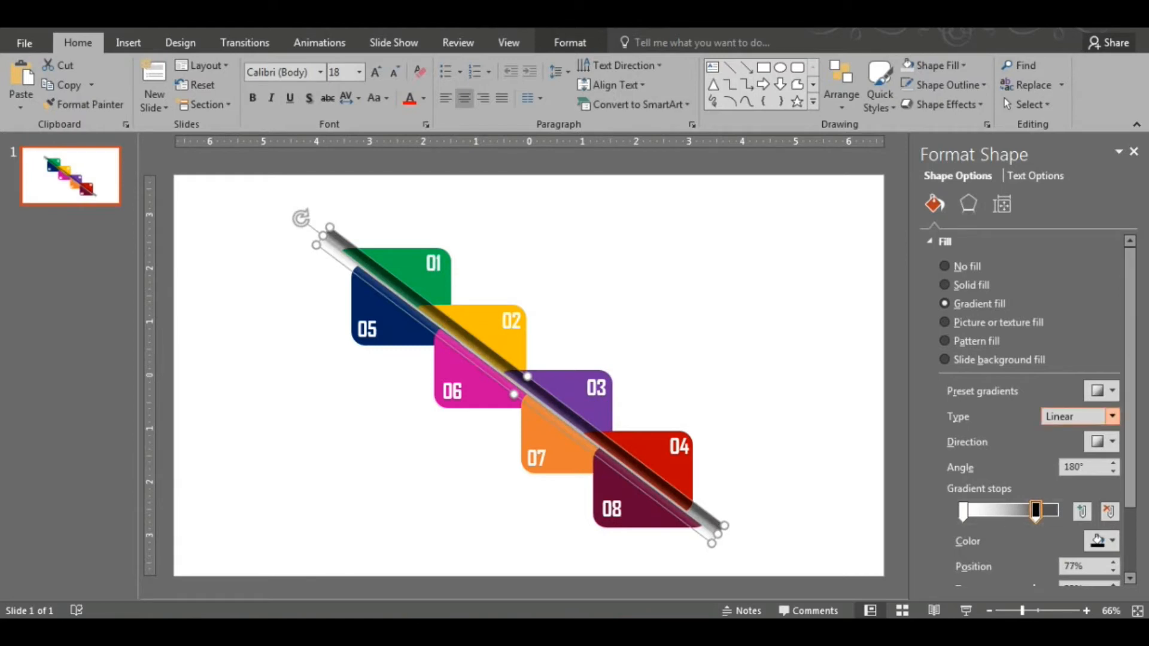
Step: Try reversing the transparent bar's linear gradient to 0°, and return it to 180°
left_click(1102, 442)
left_click(1103, 473)
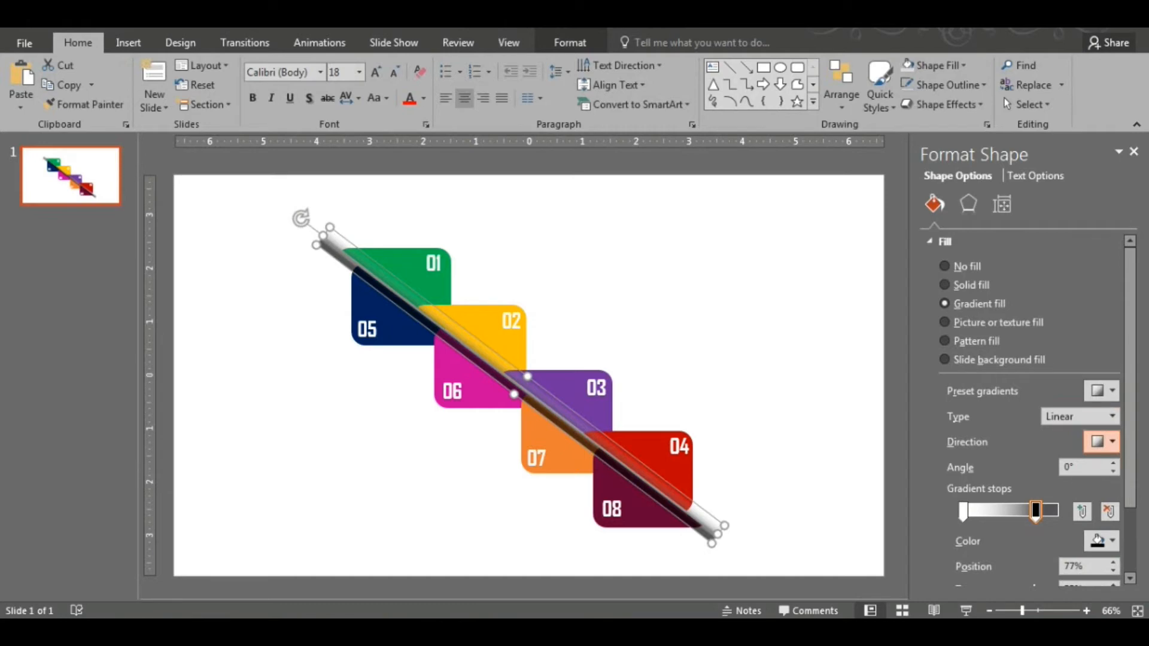
left_click(1102, 441)
left_click(1126, 472)
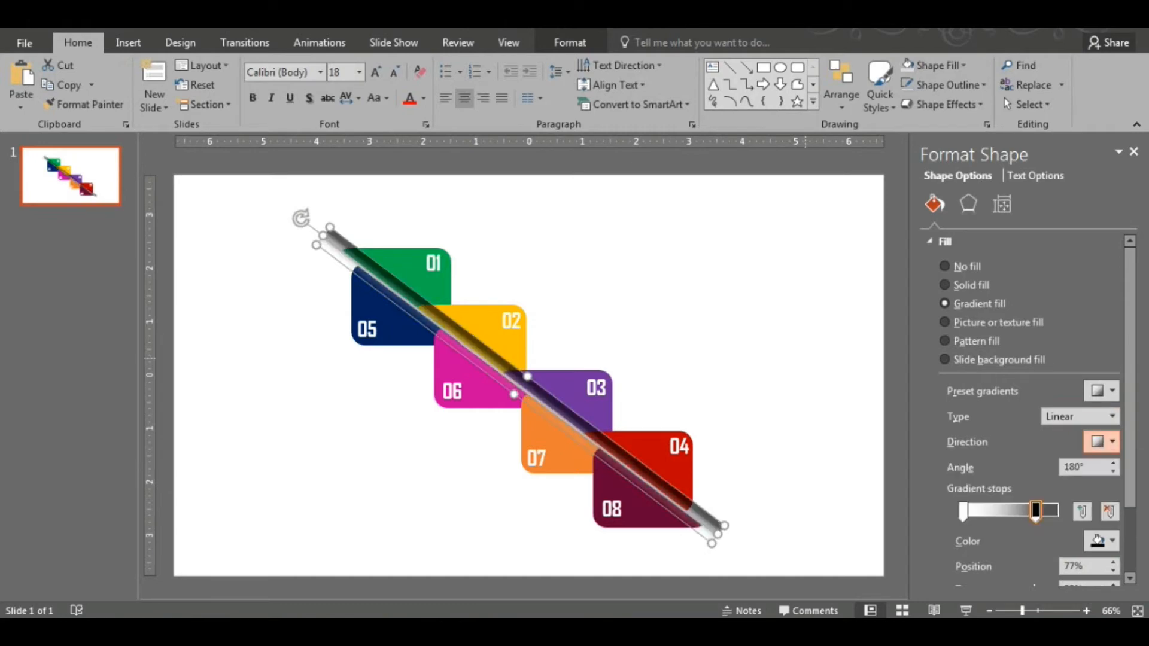
left_click(806, 360)
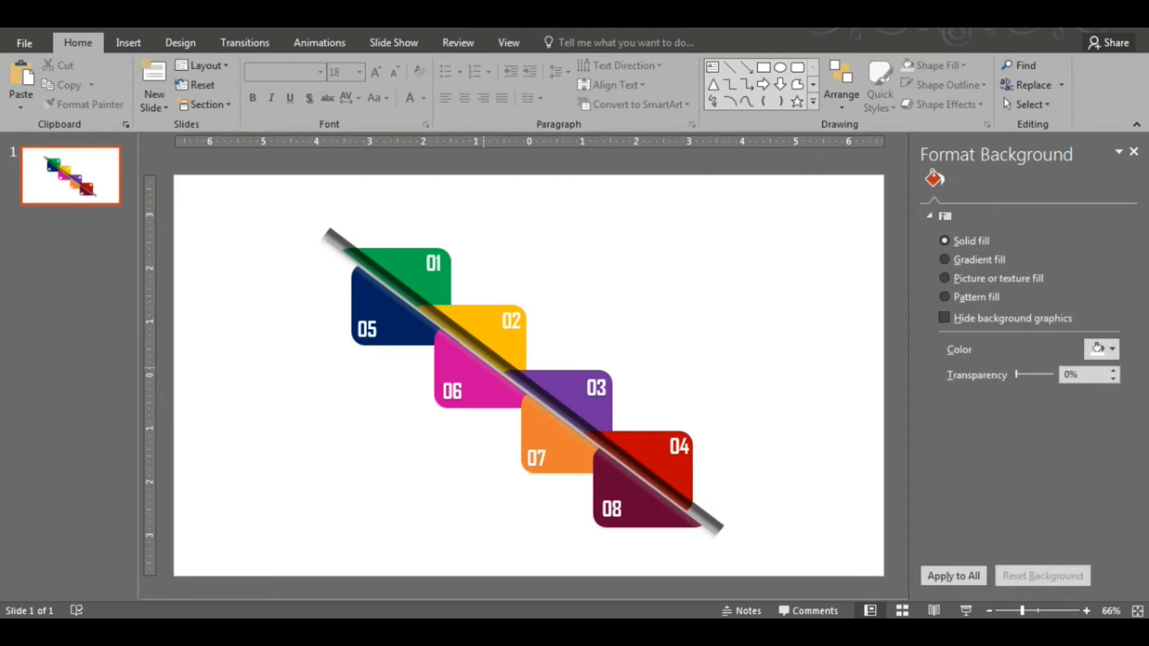
left_click(508, 366)
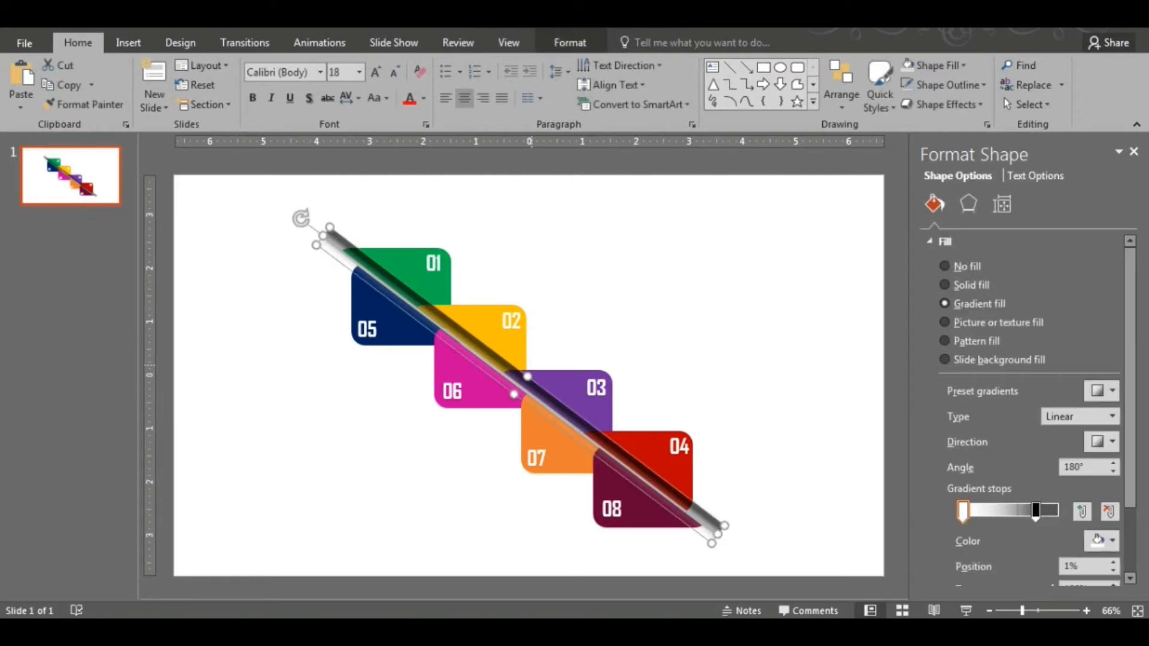
Step: Nudge the transparent gradient bar slightly left, then a little back right, to fit it along the diagonal
key("ctrl+Left")
key("ctrl+Left")
key("ctrl+Left")
key("ctrl+Left")
key("ctrl+Left")
key("ctrl+Left")
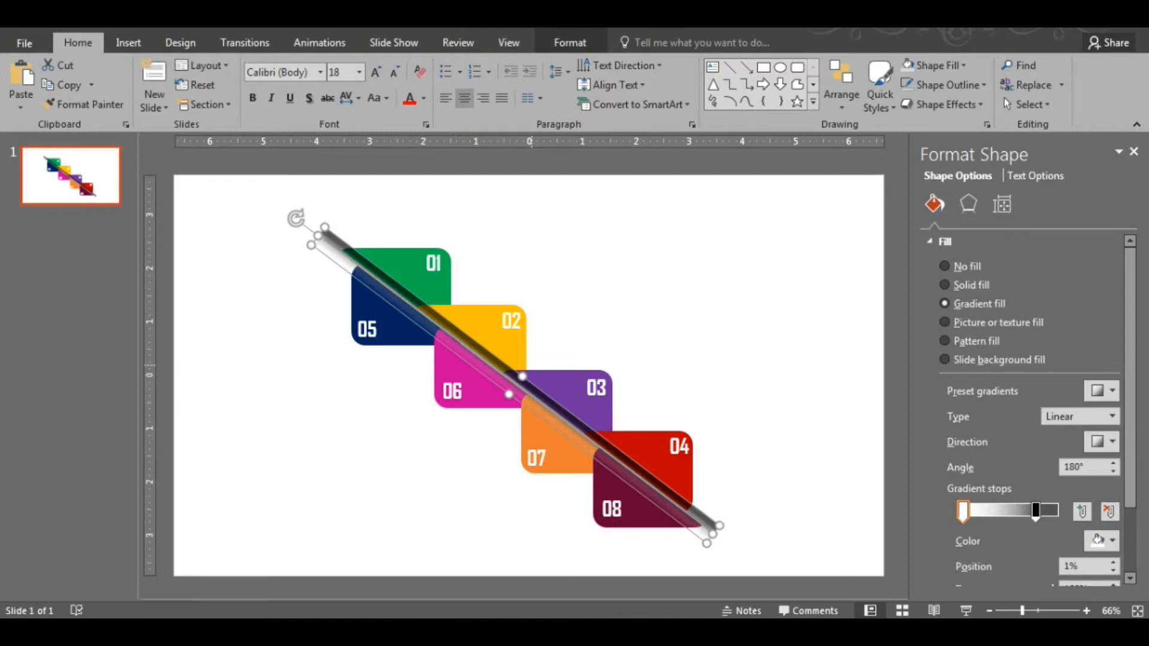
key("ctrl+Right")
key("ctrl+Right")
key("ctrl+Right")
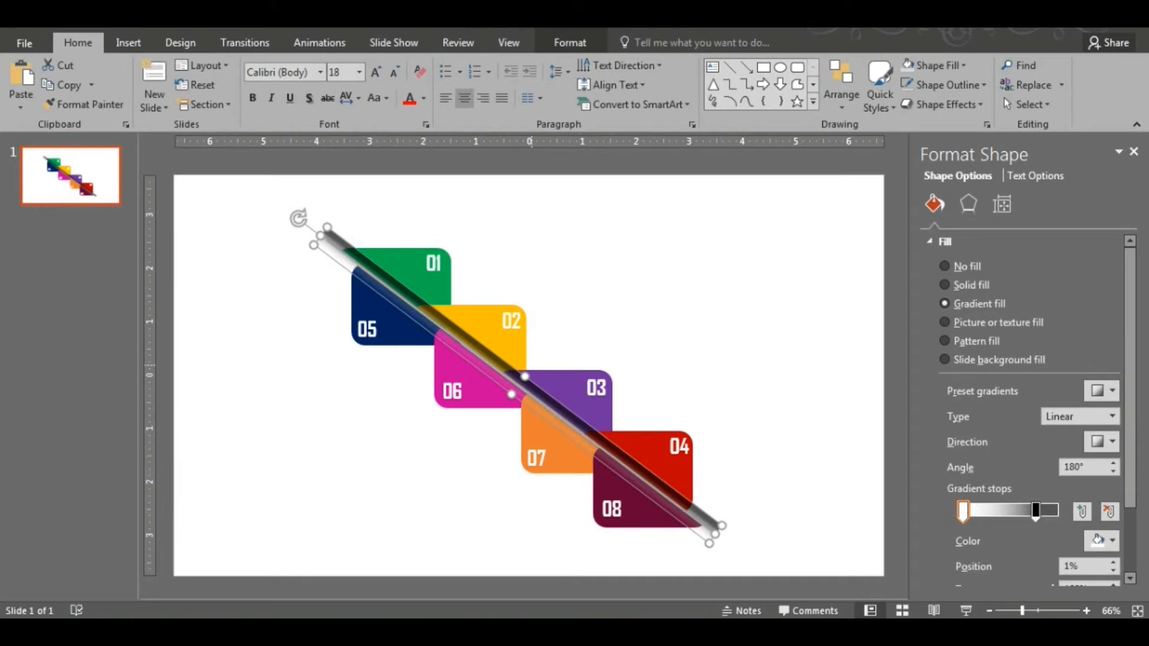
key("Escape")
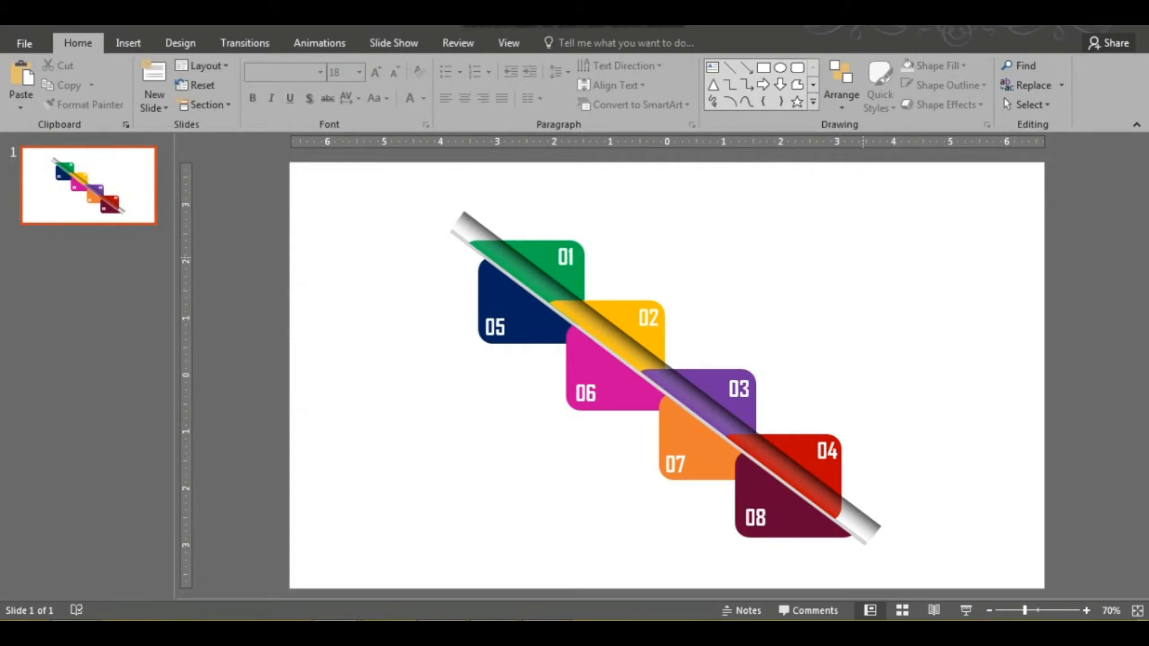
Step: Add a text box reading "WEBSITE OR BLOG" in bold 16-point Century Gothic beside the green 01 piece
left_click(128, 43)
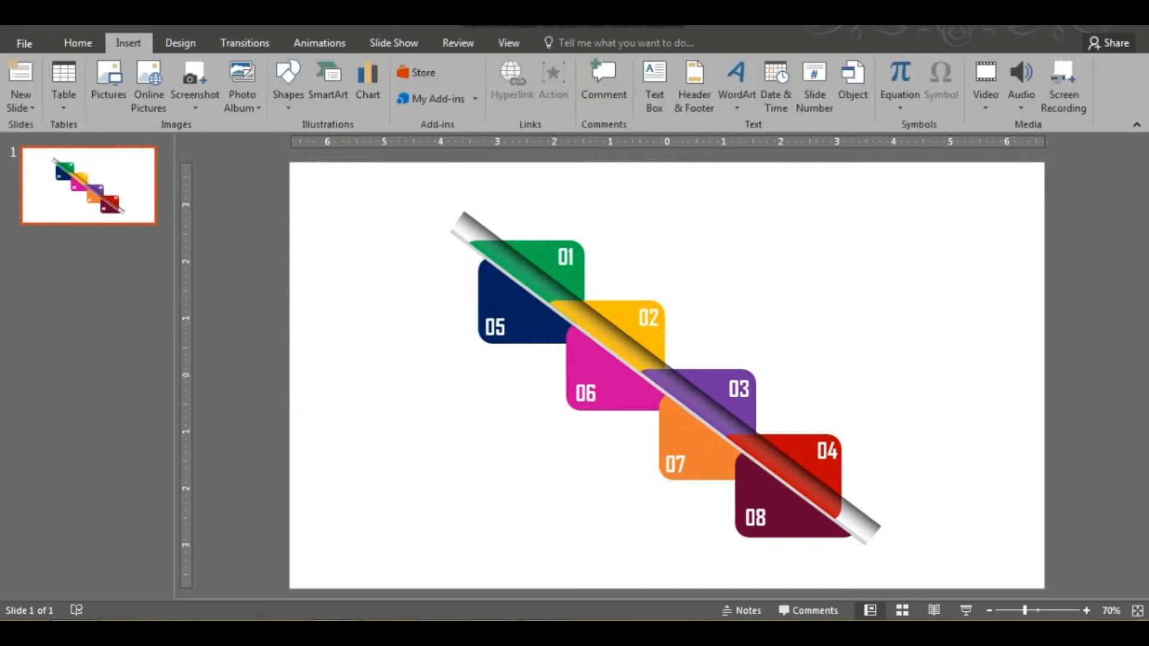
left_click(654, 83)
left_click(817, 251)
left_click_drag(811, 240, 955, 263)
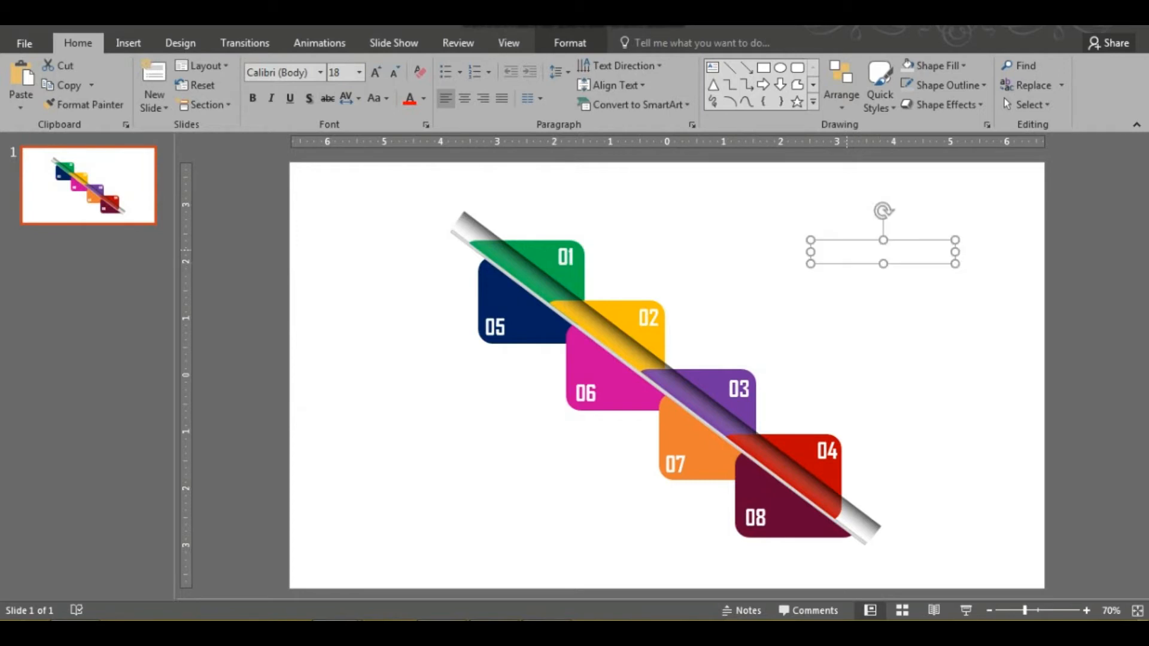
type("WEBSITE OR BLOG")
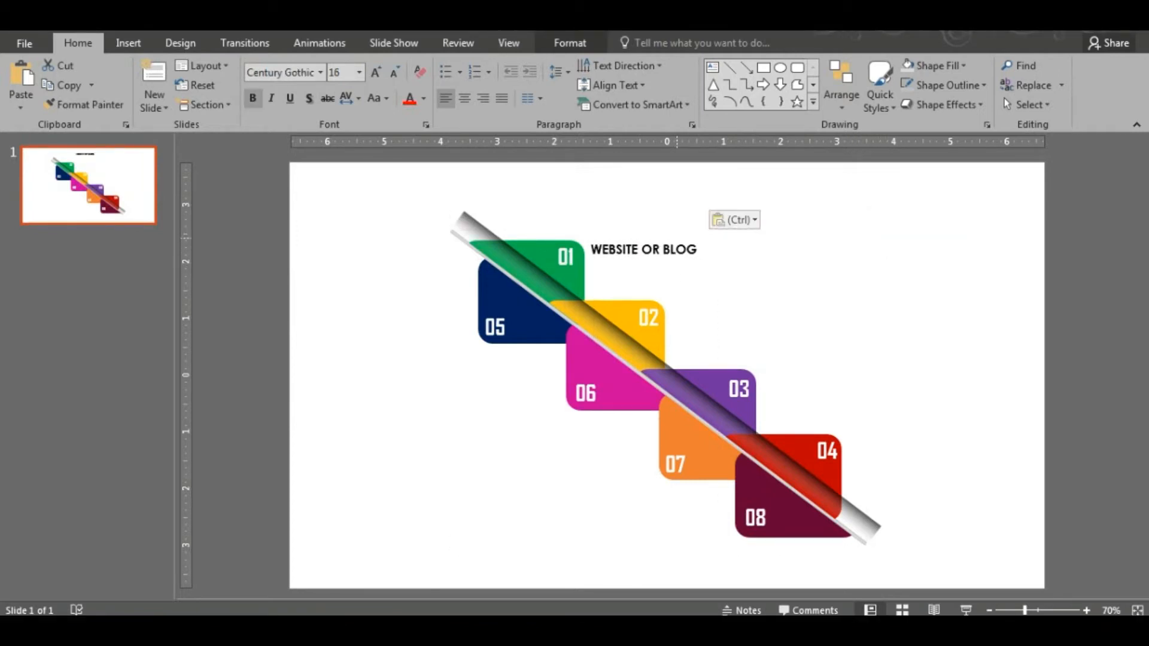
Step: Shorten the label beside the 01 piece to "WEBSITE" and shift it slightly right
left_click_drag(698, 249, 645, 249)
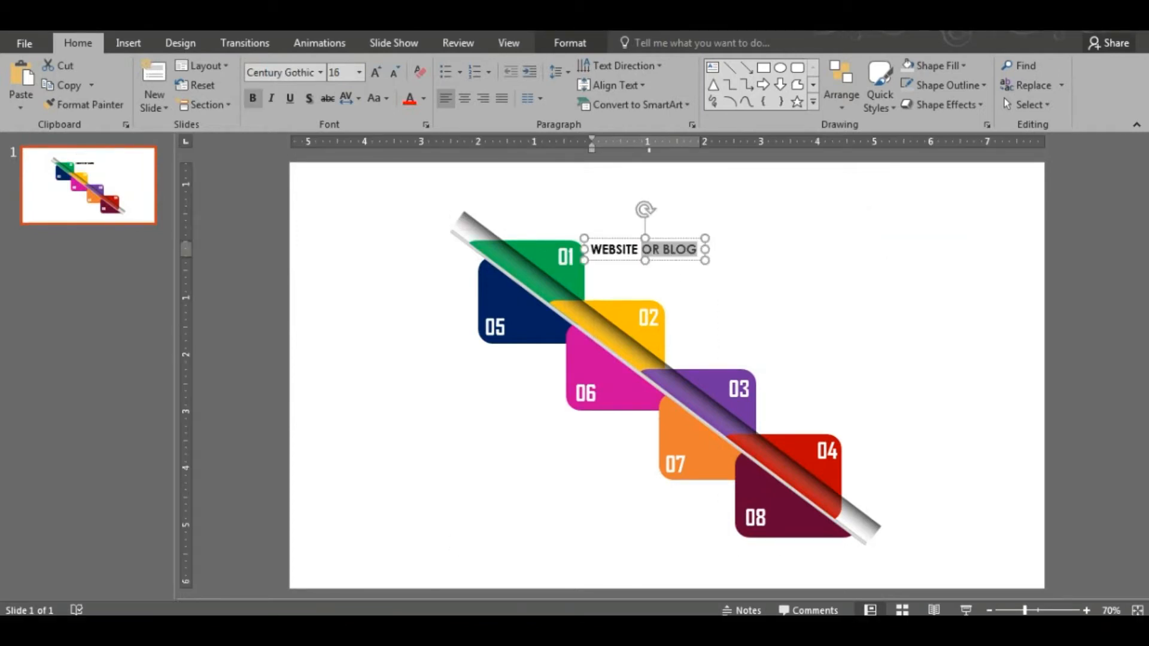
key("BackSpace")
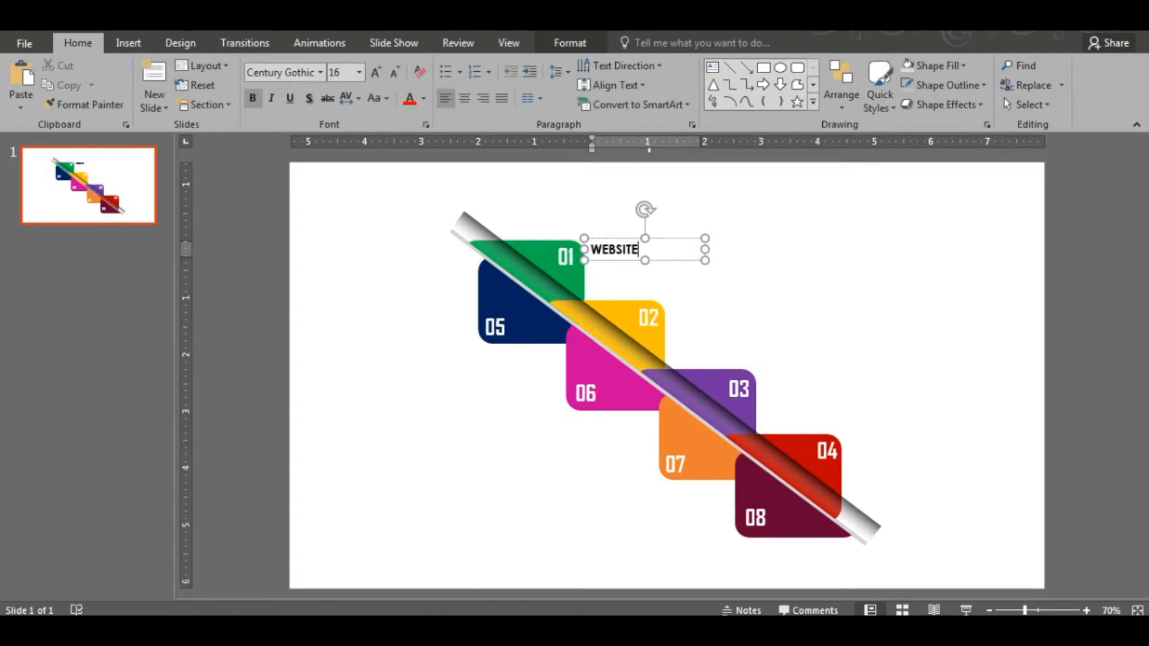
key("Escape")
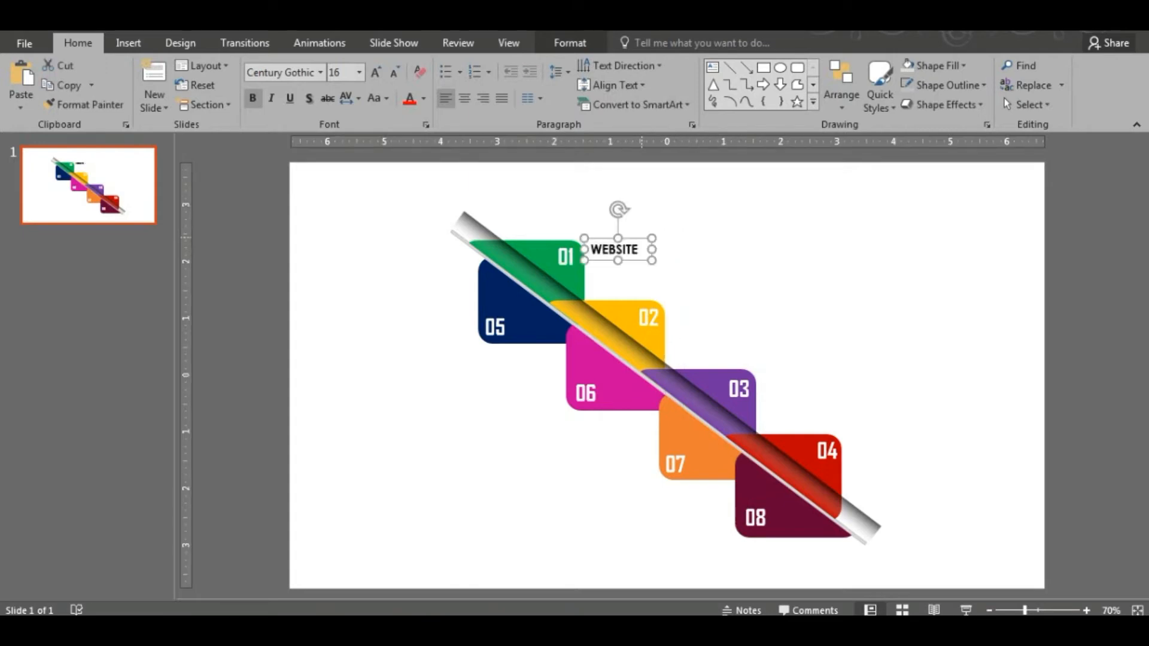
left_click_drag(642, 238, 644, 242)
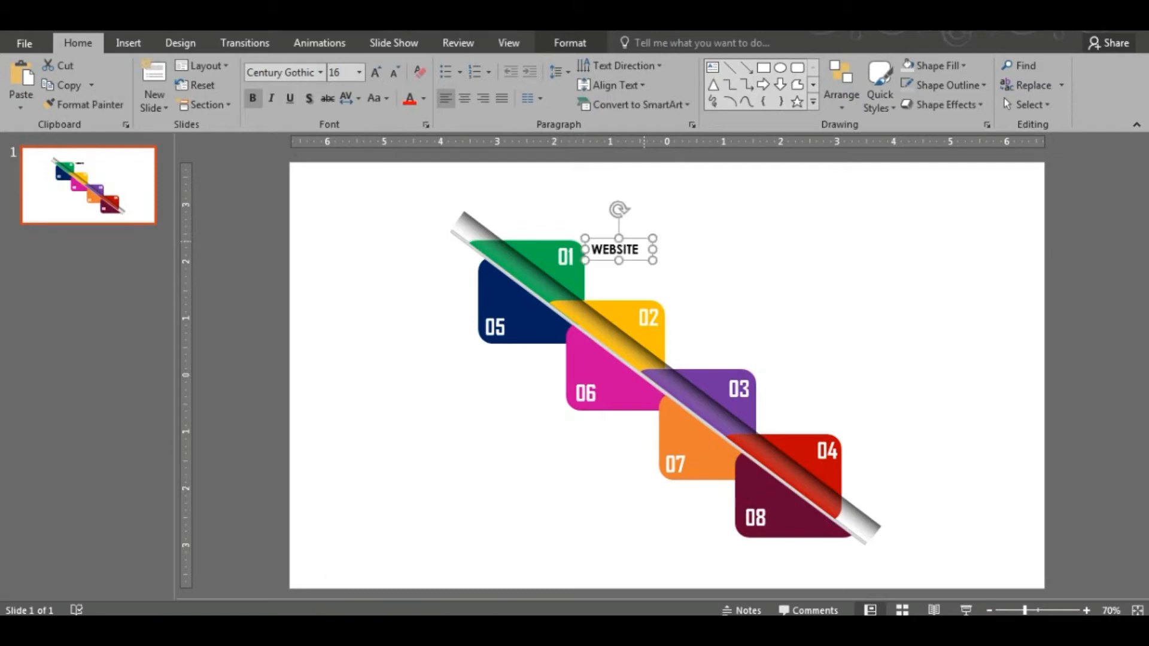
Step: Duplicate the WEBSITE label, place the copy beside the yellow 02 piece and change its text to "BLOG"
key("ctrl+d")
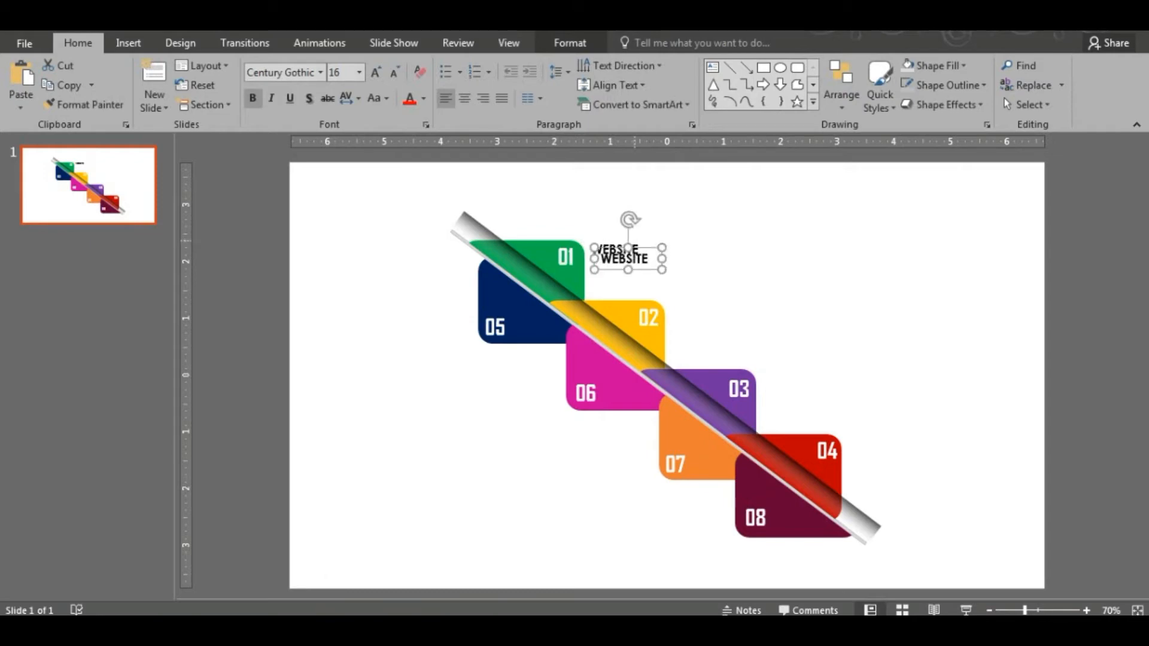
left_click_drag(645, 247, 723, 294)
double_click(699, 306)
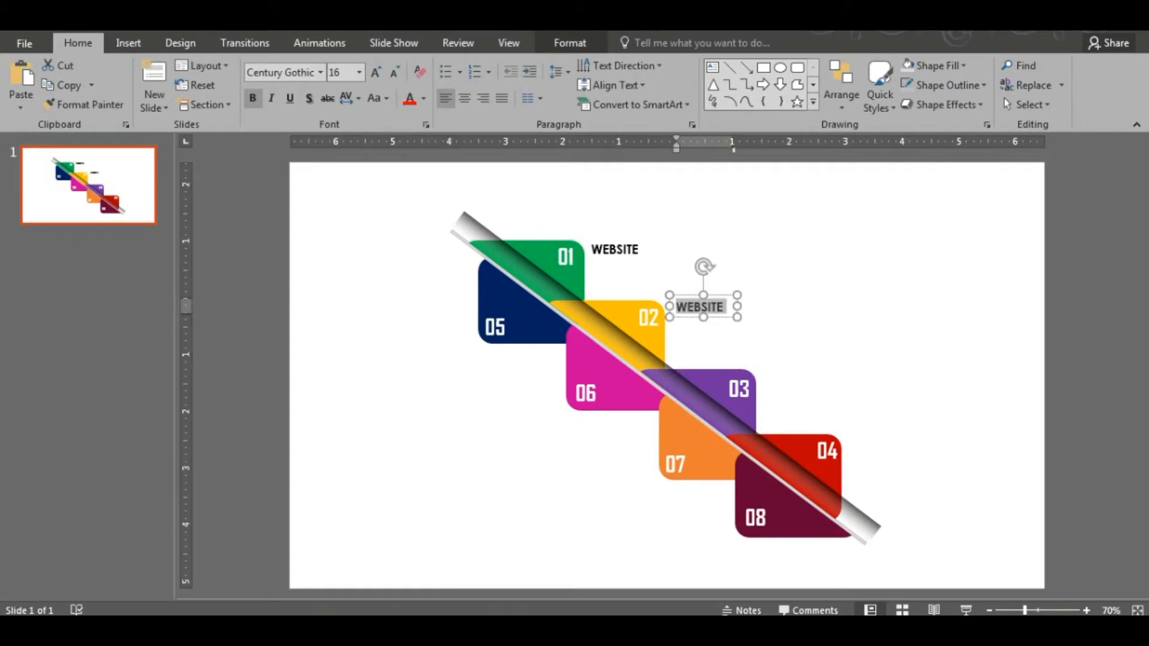
type("blog")
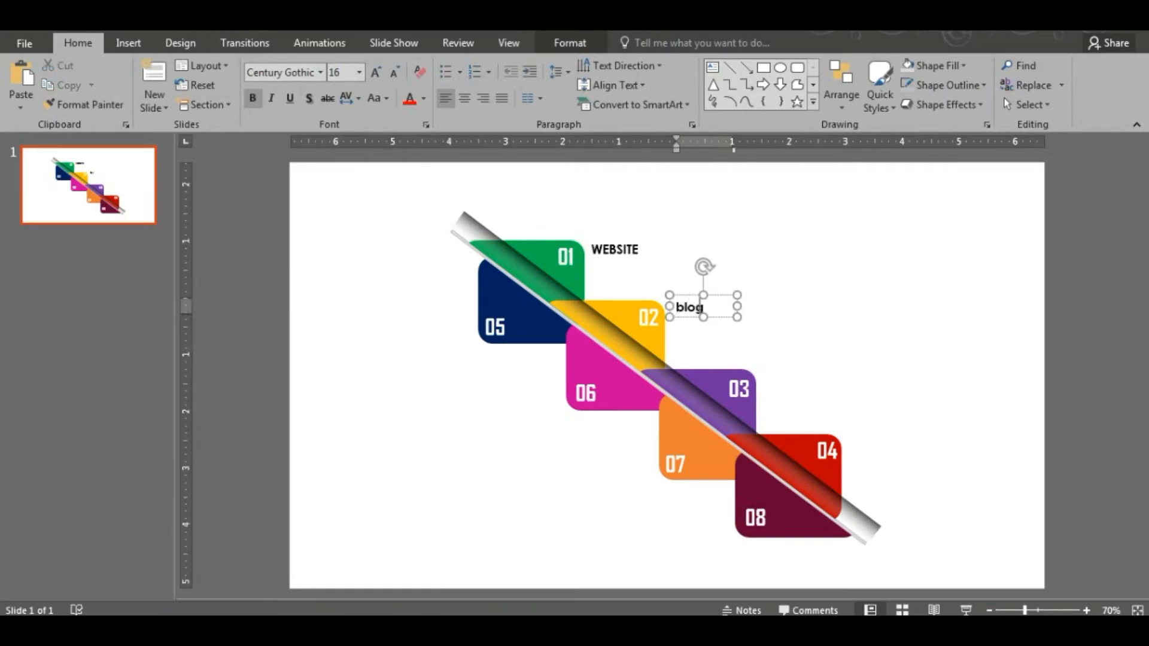
key("BackSpace")
key("BackSpace")
key("BackSpace")
key("BackSpace")
type("BLOG")
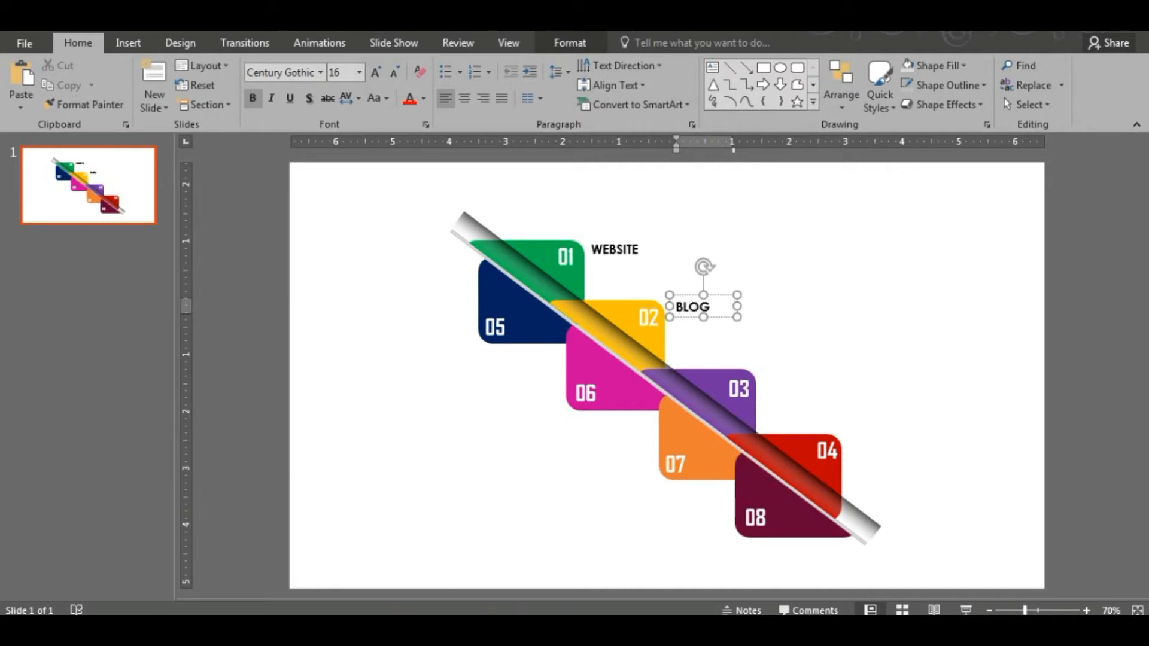